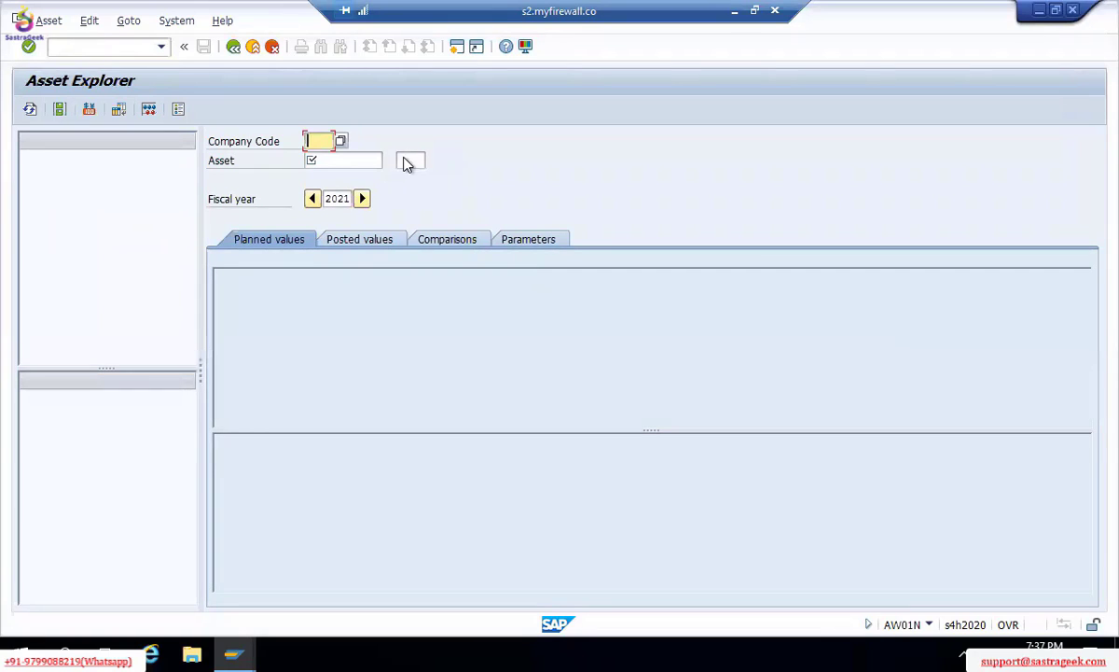
# Load the Sub Motor asset 3000, sub-number 1, of company code TM00 for fiscal year 2021.
pyautogui.click(370, 158)
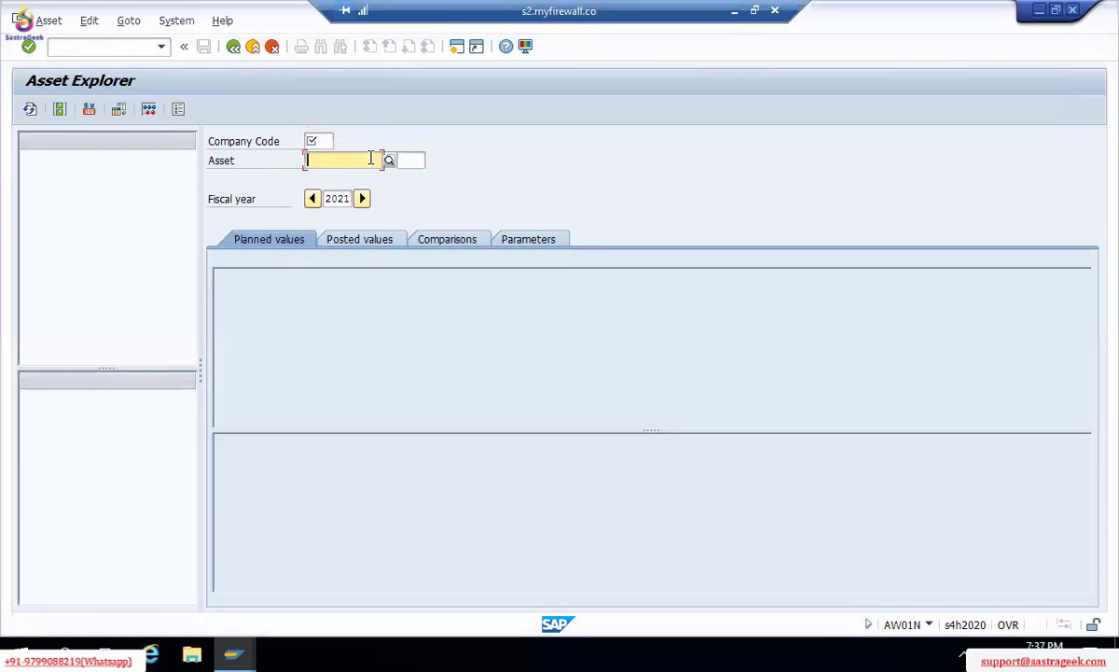
pyautogui.click(322, 140)
pyautogui.write('tm0')
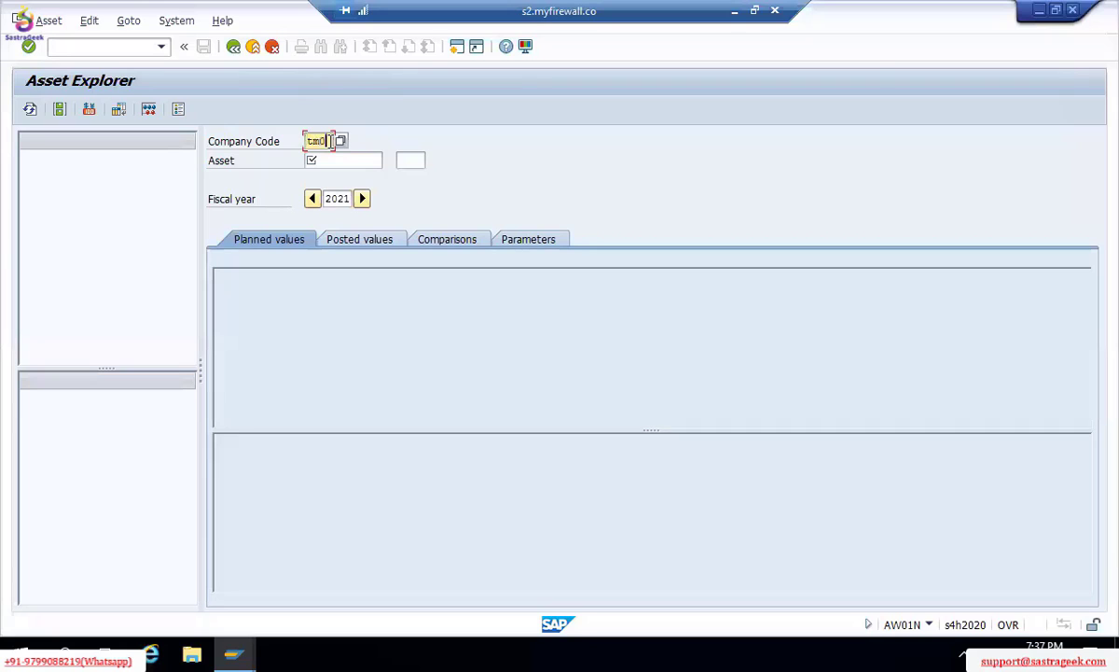
pyautogui.write('0')
pyautogui.press('Tab')
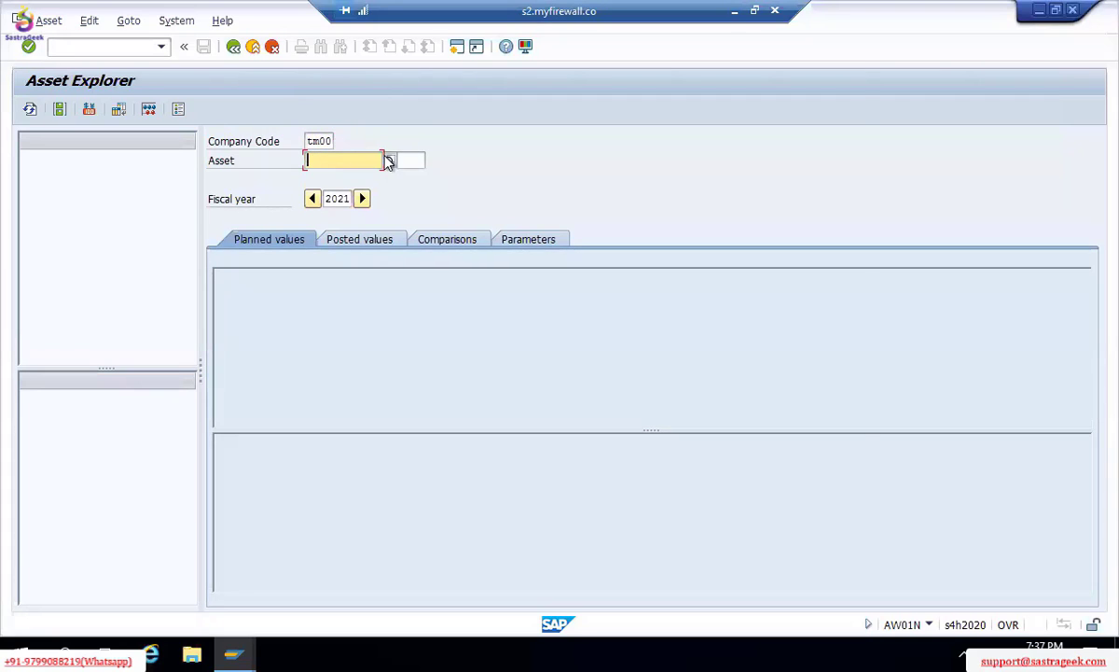
pyautogui.click(389, 161)
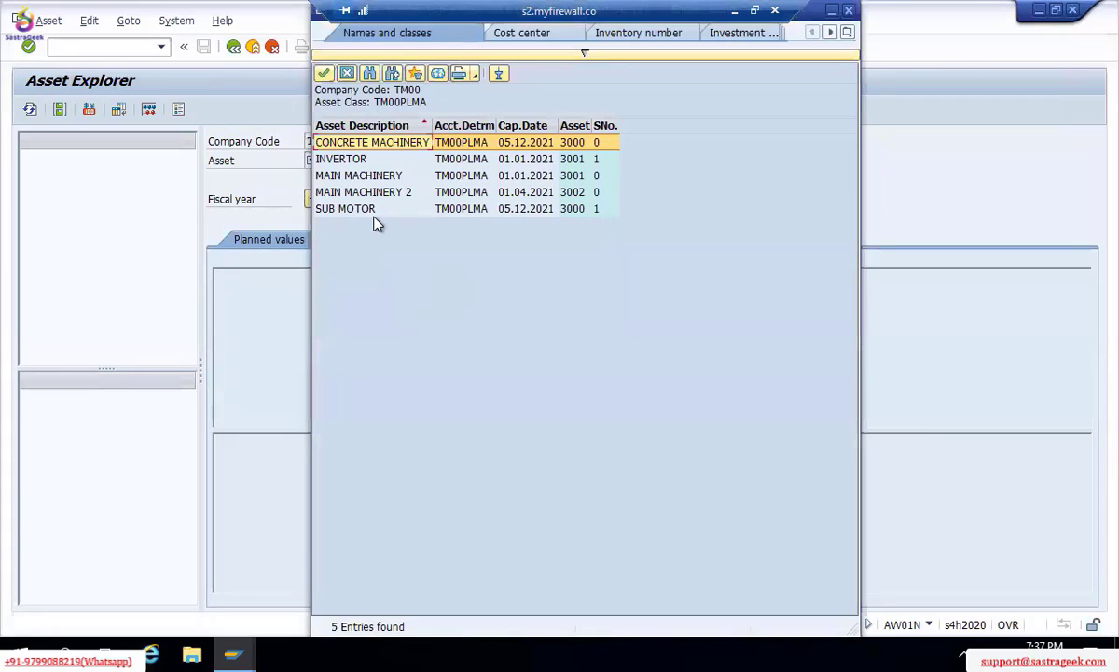
pyautogui.doubleClick(368, 210)
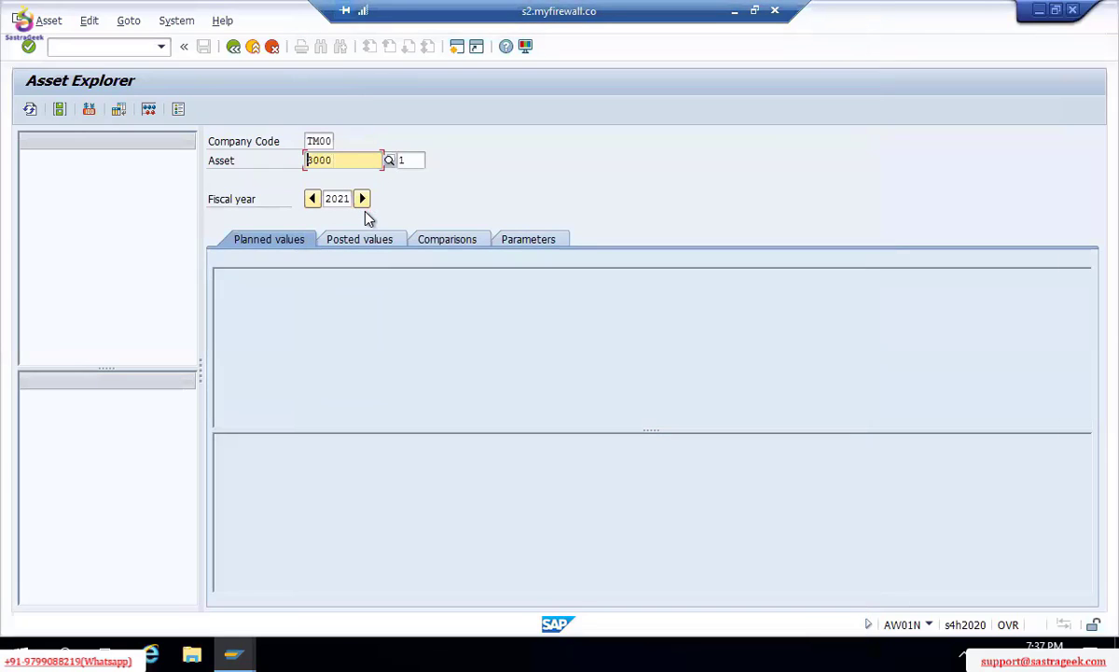
pyautogui.press('Return')
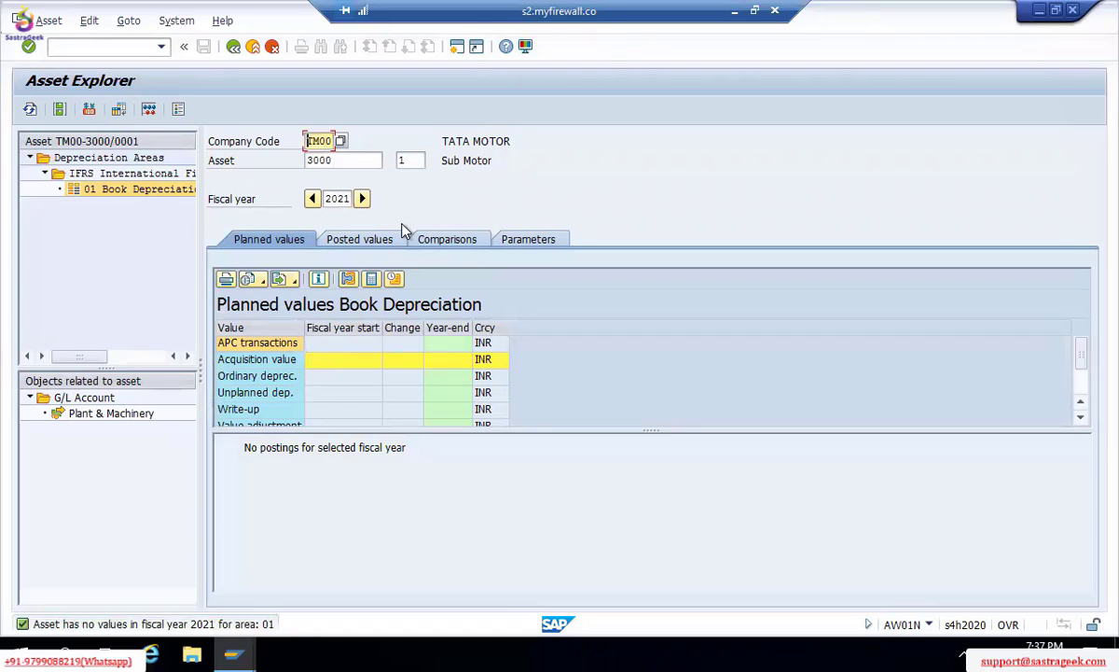
# Switch the explorer to the Invertor asset 3001, sub-number 1.
pyautogui.click(374, 160)
pyautogui.click(388, 164)
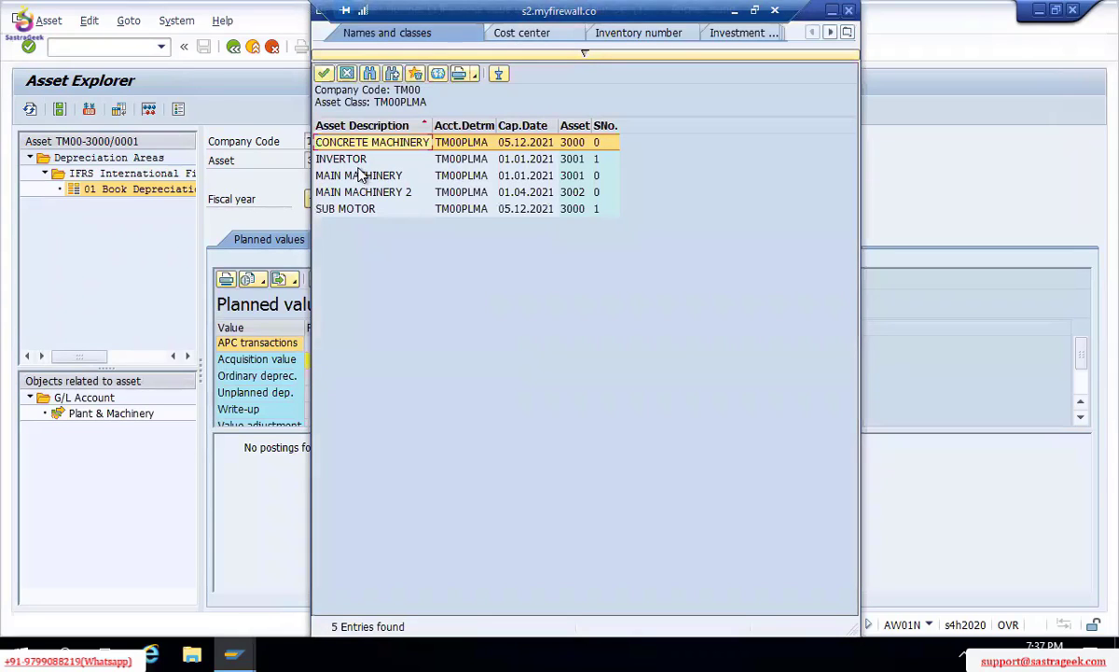
pyautogui.doubleClick(362, 161)
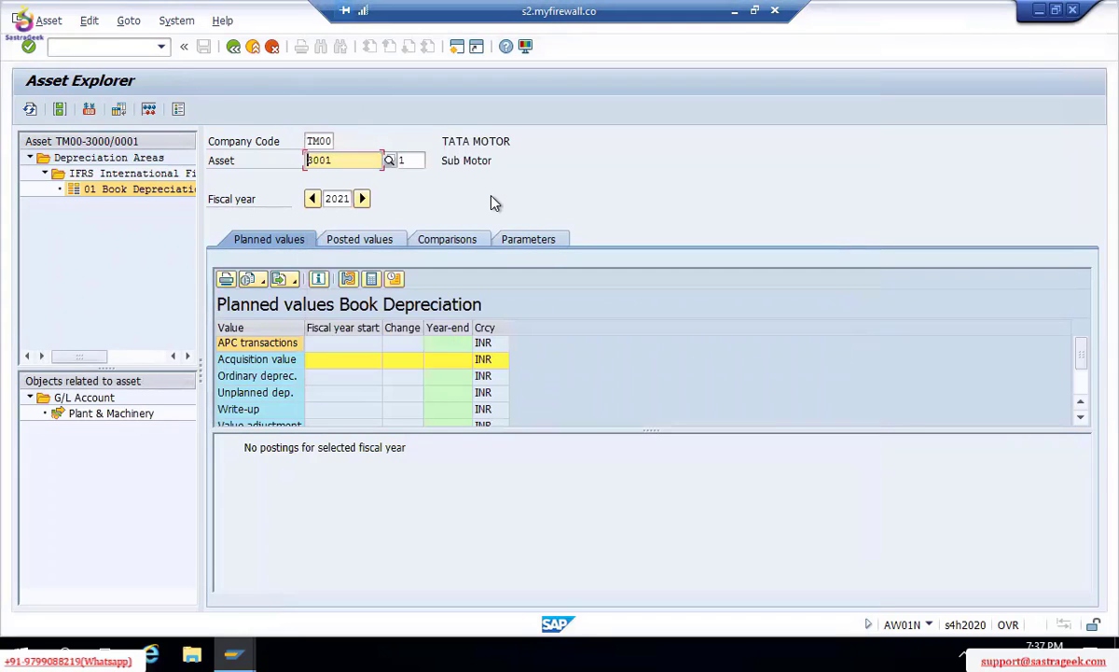
pyautogui.press('Return')
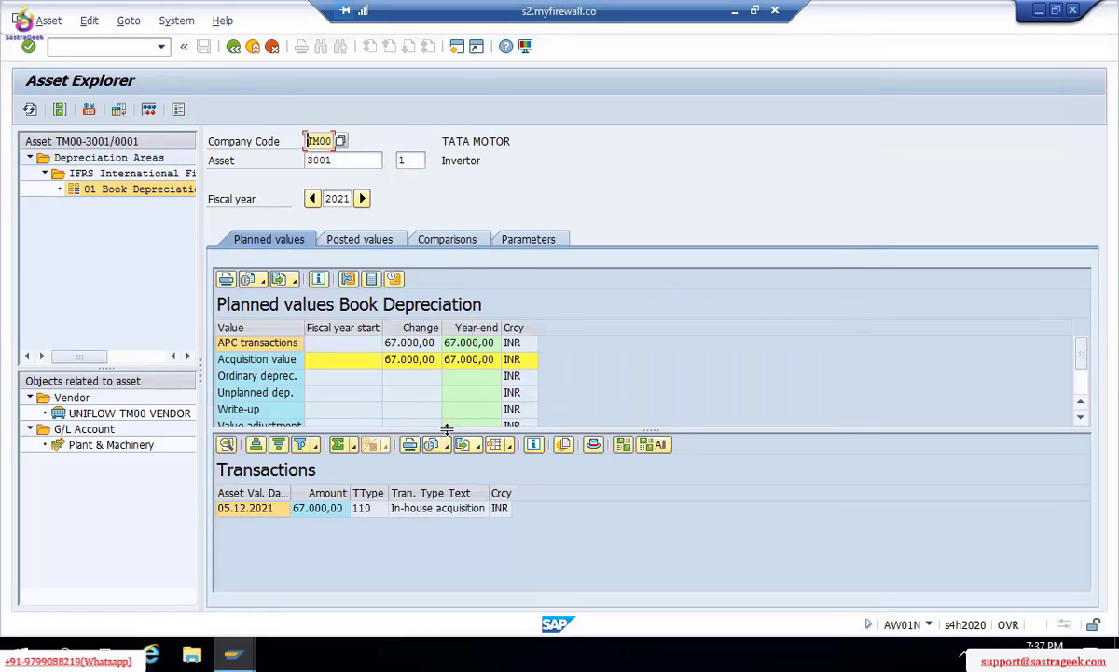
# Review the asset's planned, posted and comparison values, checking ordinary depreciation.
pyautogui.click(410, 376)
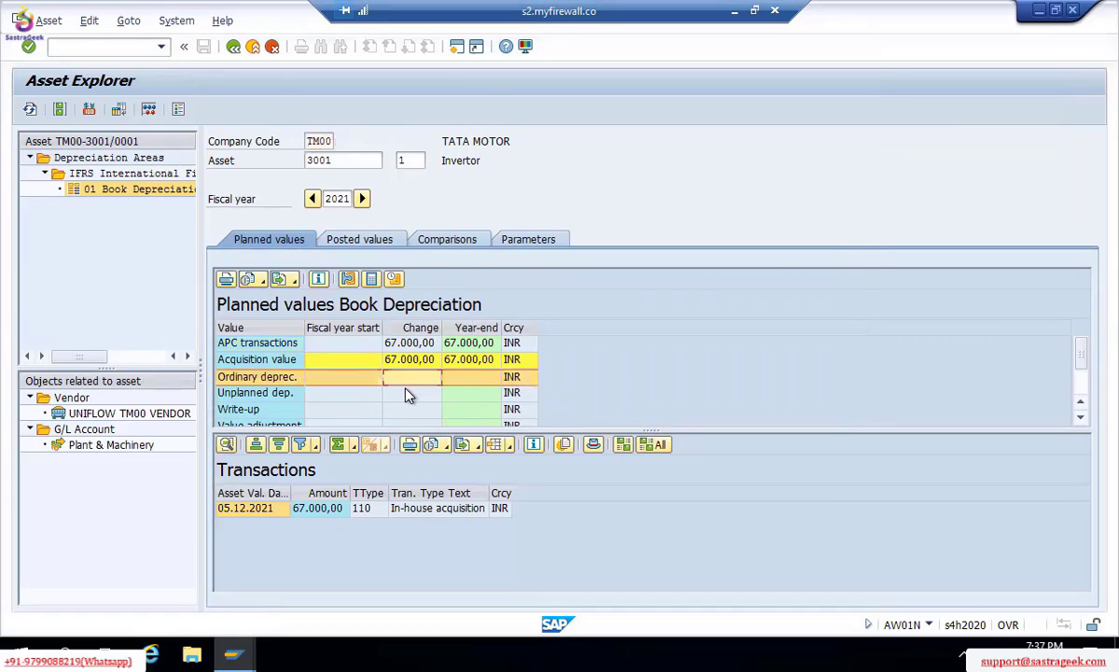
pyautogui.click(378, 240)
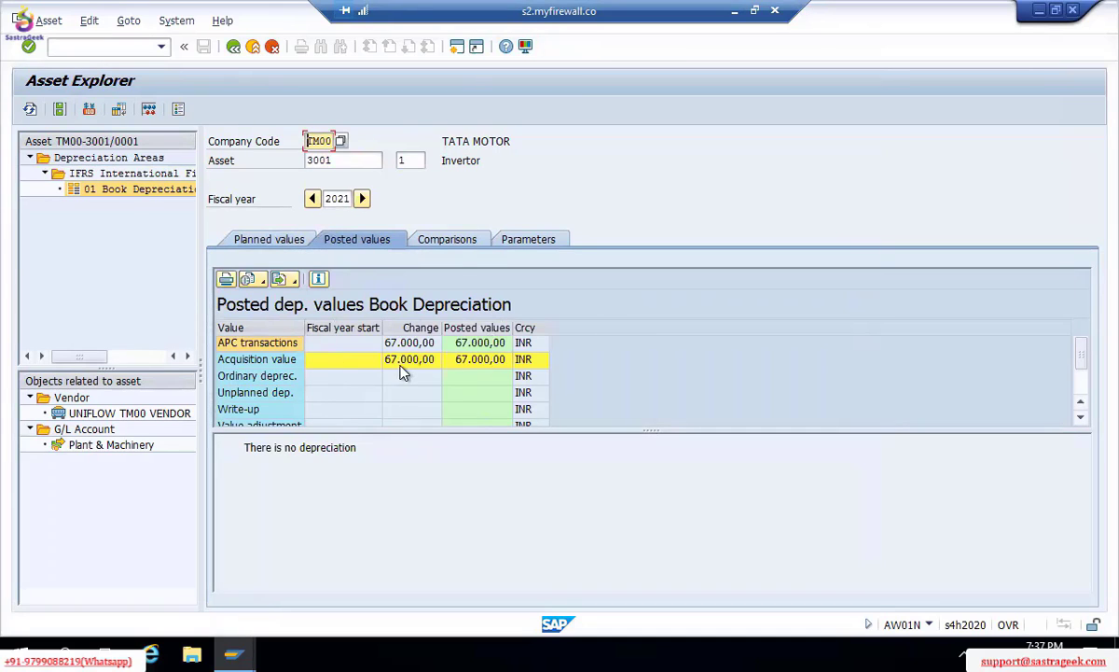
pyautogui.click(463, 240)
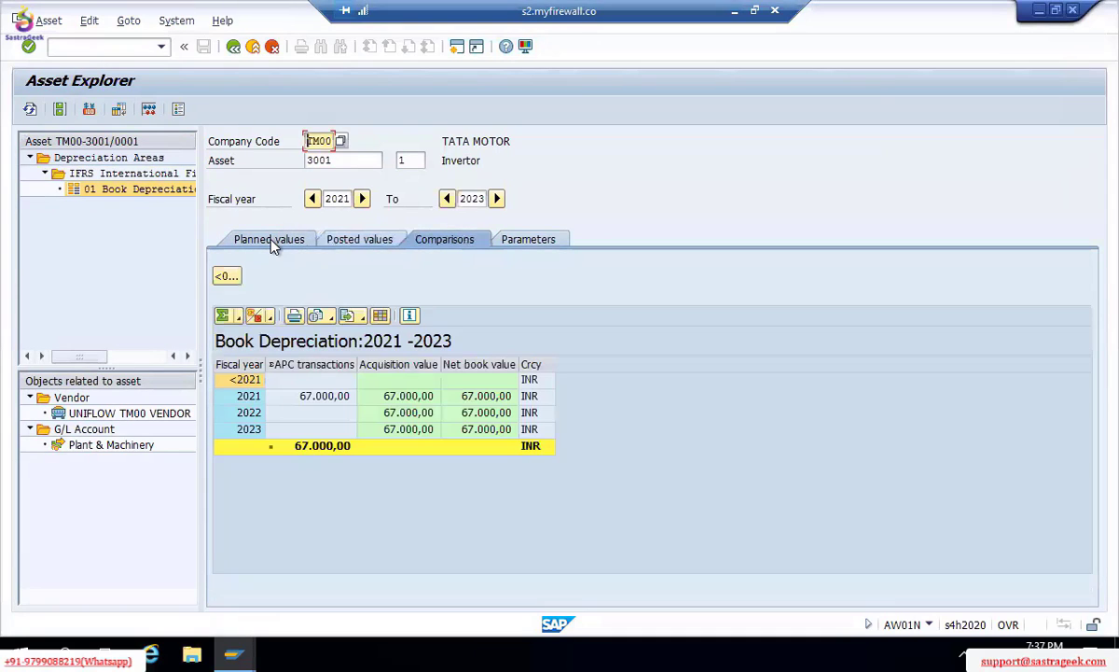
pyautogui.click(272, 238)
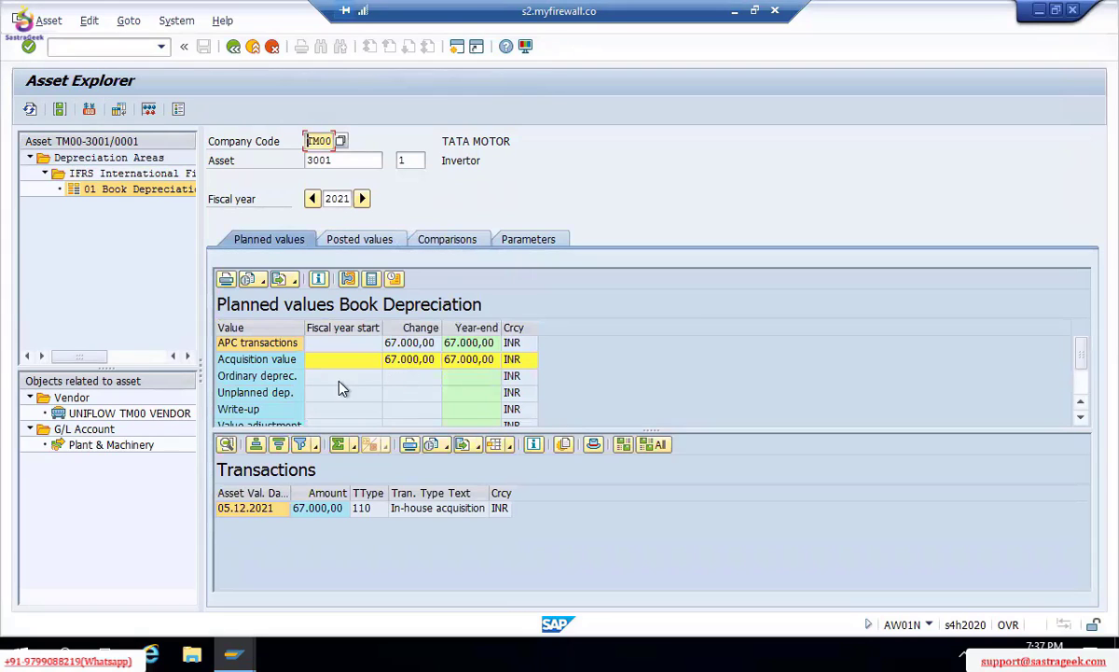
pyautogui.click(401, 376)
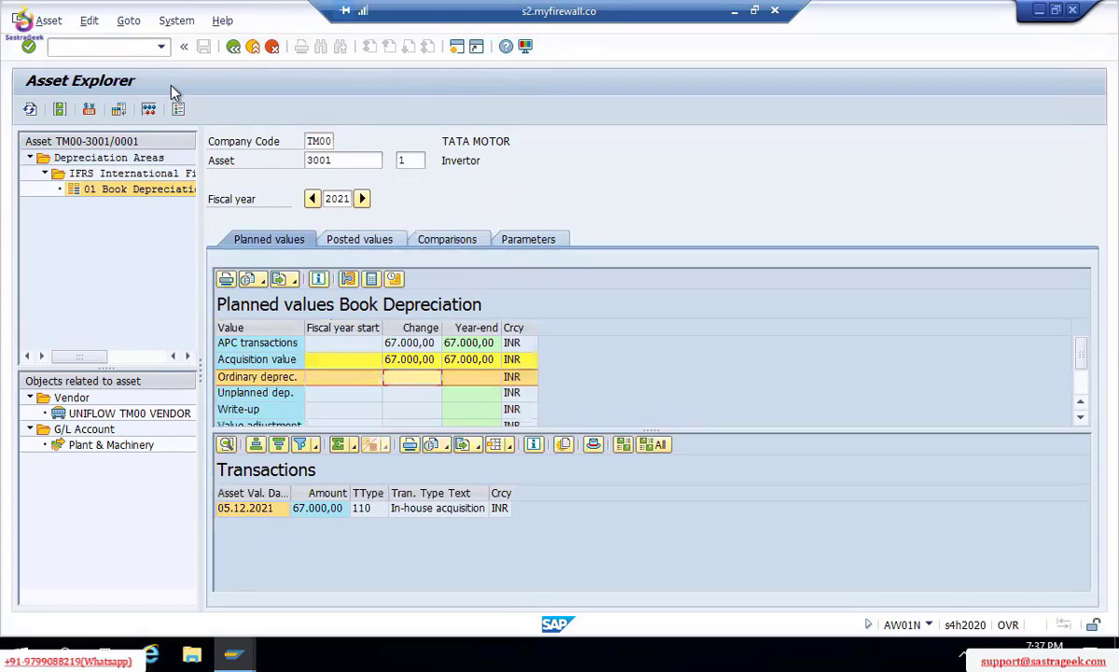
# Open transaction AS03 in a new session and display the depreciation areas in asset 3001-1's master data.
pyautogui.click(126, 48)
pyautogui.write('/oas01')
pyautogui.press('Return')
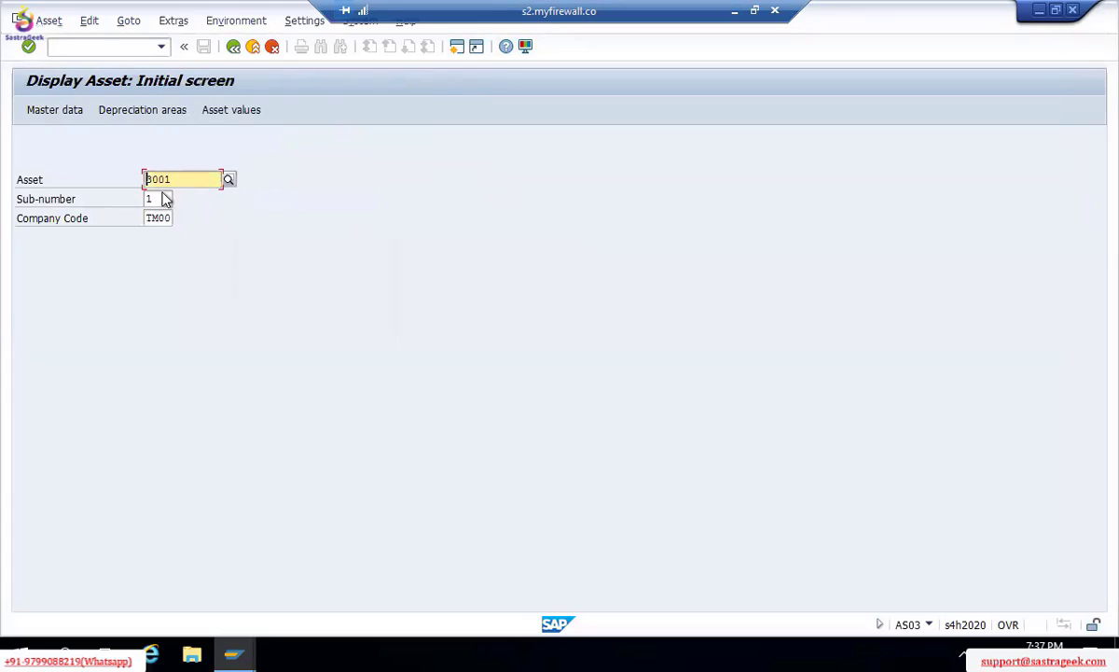
pyautogui.click(54, 110)
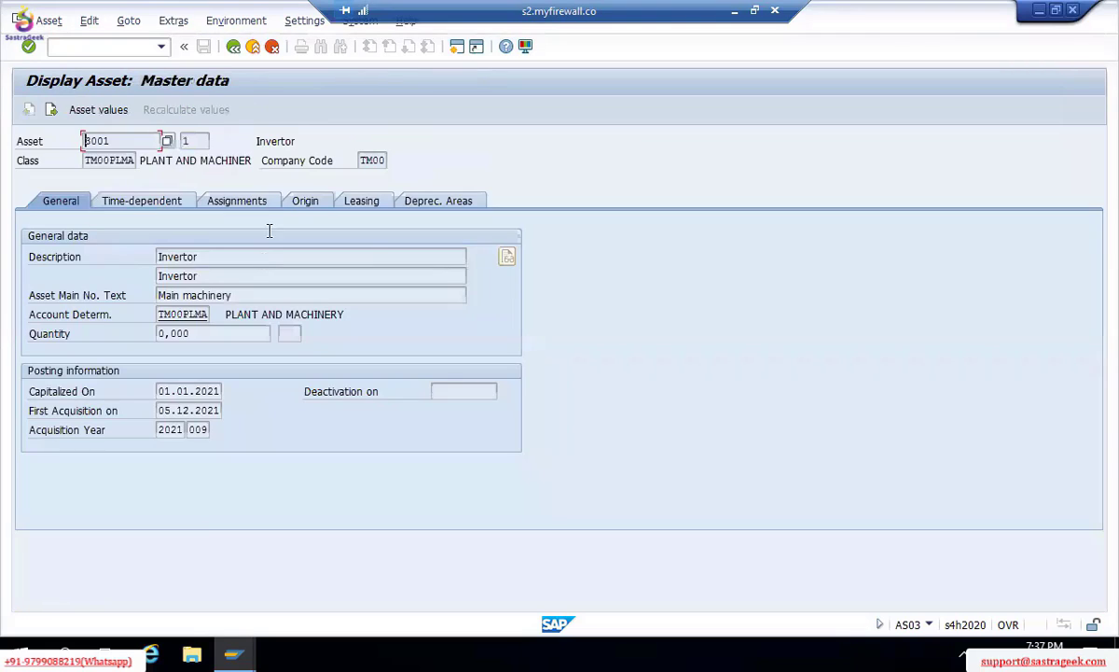
pyautogui.click(420, 203)
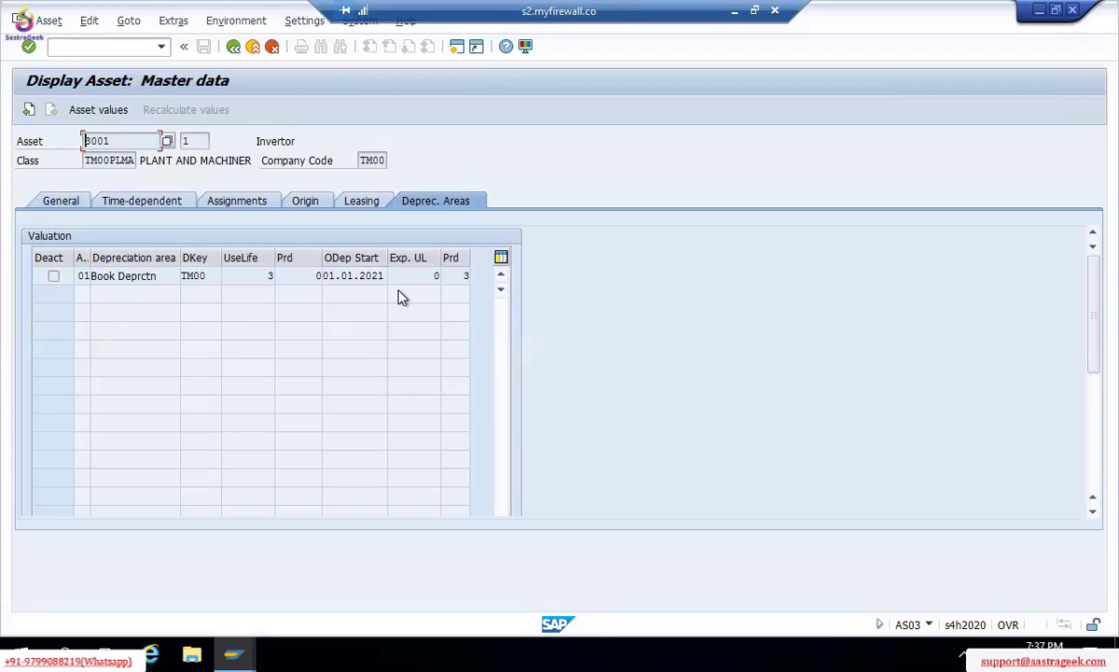
# Check the depreciation key and useful life of the Book Deprctn area, and return to the initial screen.
pyautogui.click(206, 276)
pyautogui.doubleClick(207, 276)
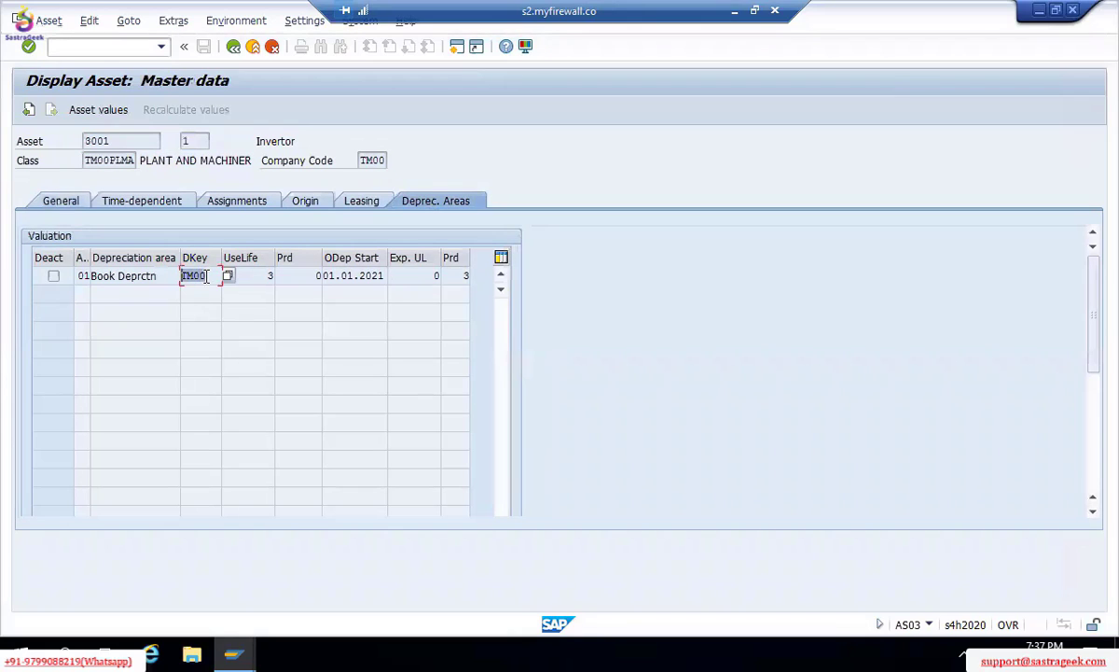
pyautogui.click(261, 277)
pyautogui.click(208, 275)
pyautogui.moveTo(208, 274); pyautogui.dragTo(180, 261)
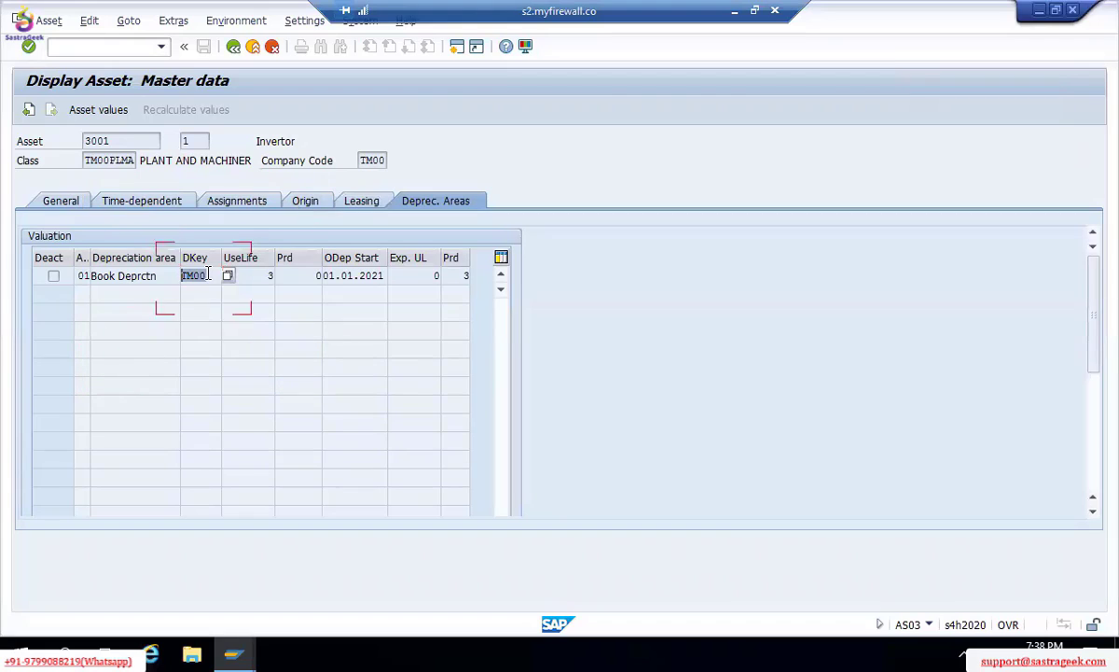
pyautogui.press('F3')
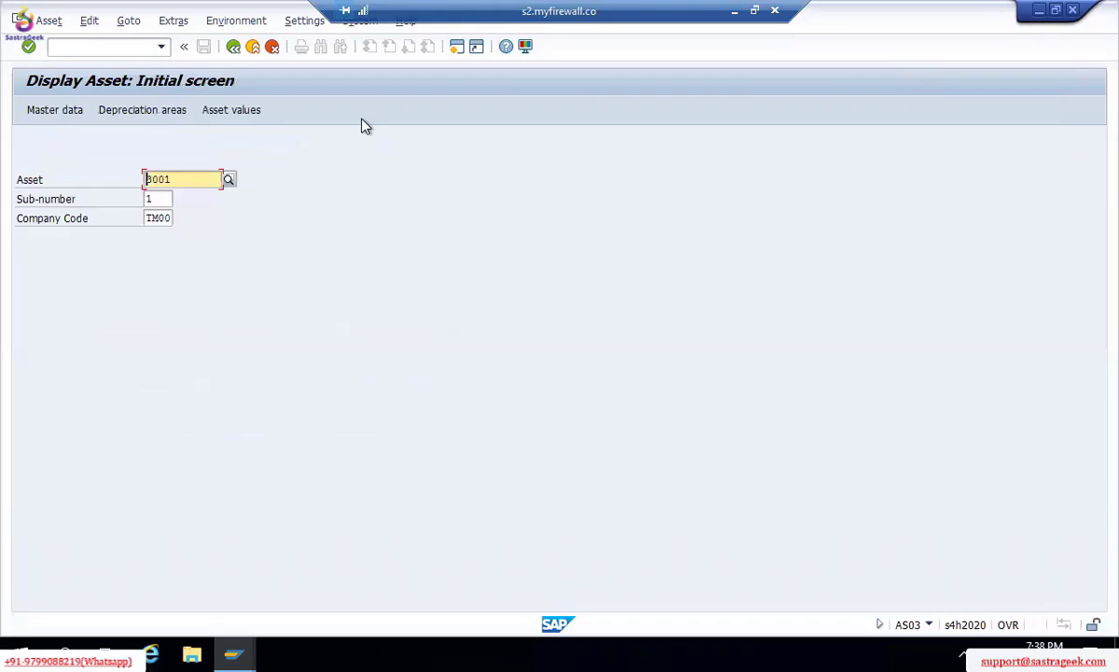
# Open transaction SPRO and display the SAP Reference IMG.
pyautogui.click(113, 52)
pyautogui.write('/')
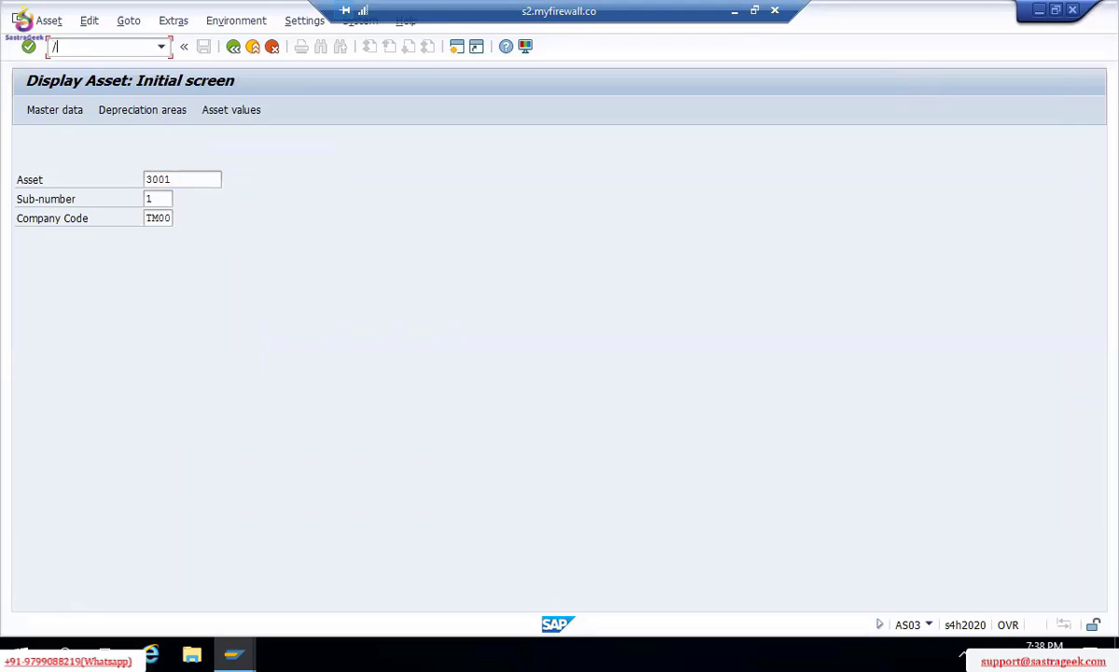
pyautogui.write('spro')
pyautogui.press('Return')
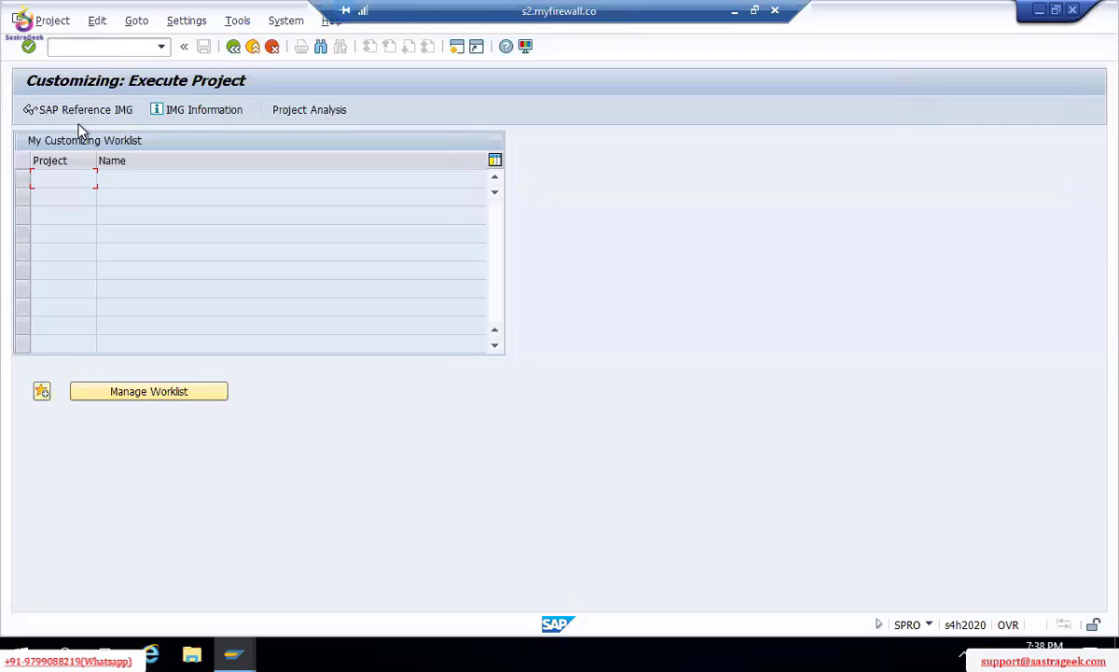
pyautogui.click(84, 111)
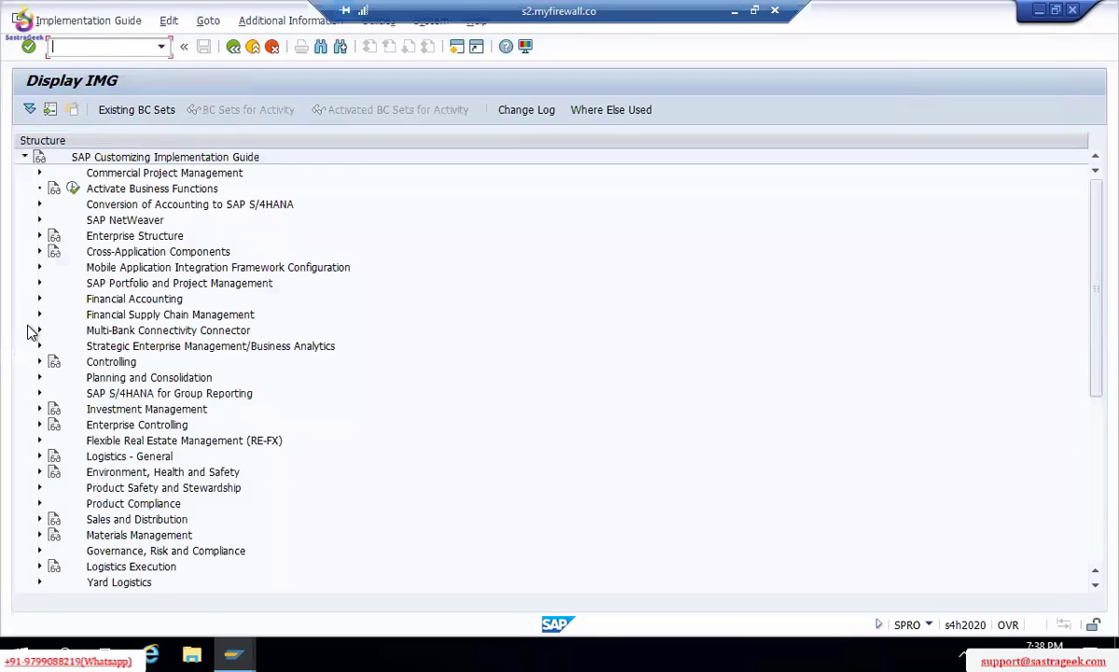
# Expand the Financial Accounting, Asset Accounting, Depreciation, Valuation Methods, Depreciation Key and Calculation Methods nodes.
pyautogui.click(40, 298)
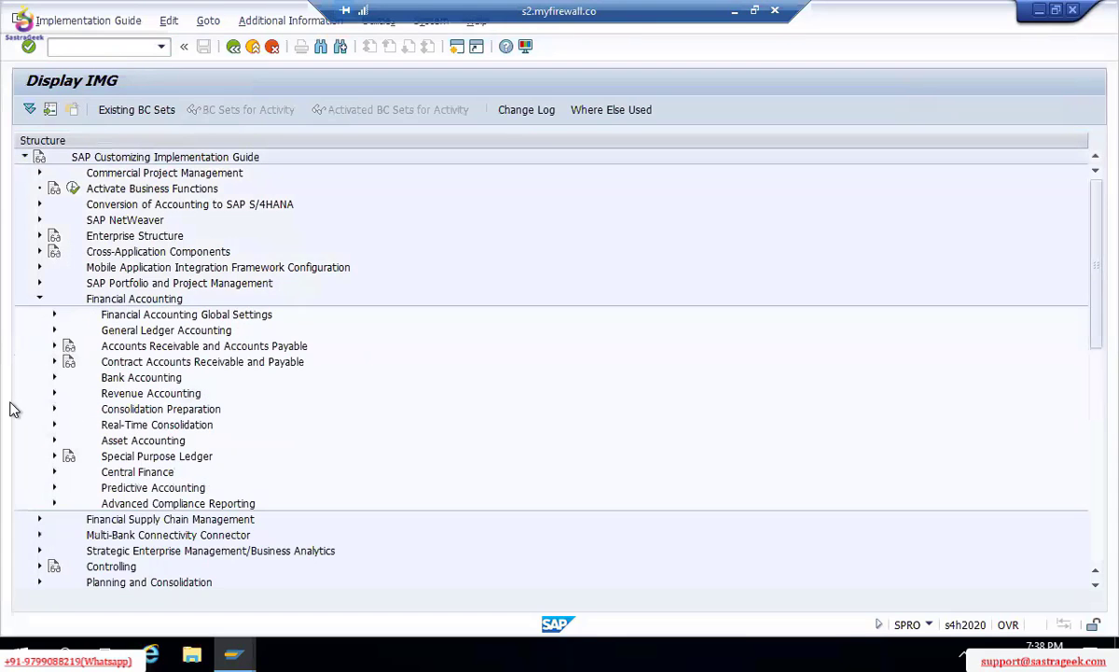
pyautogui.click(54, 441)
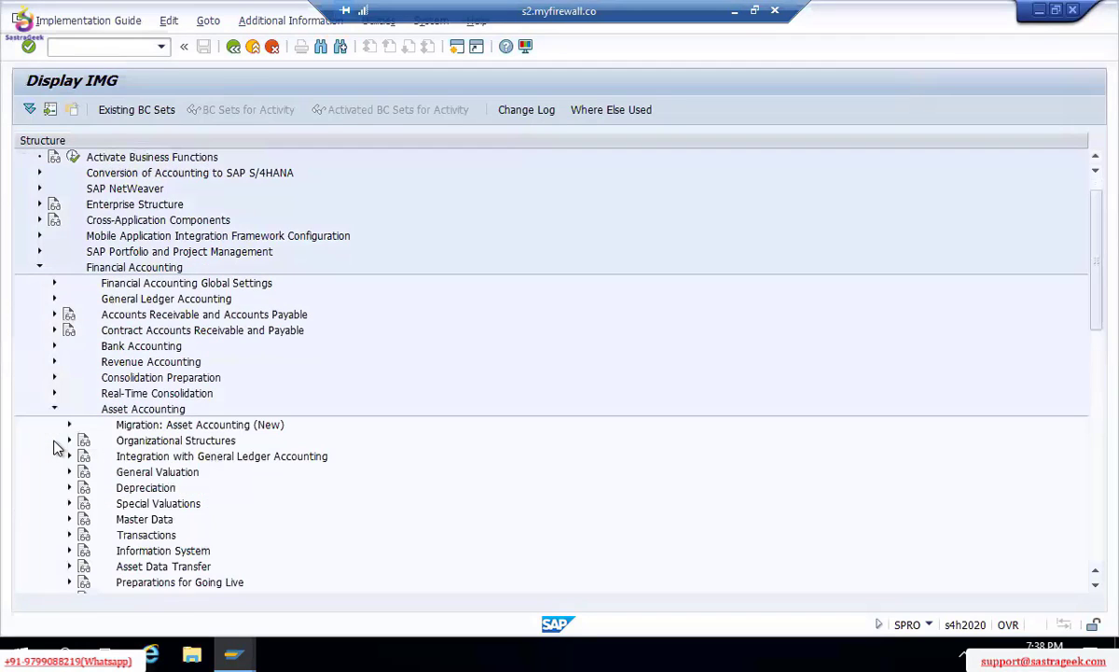
pyautogui.click(69, 489)
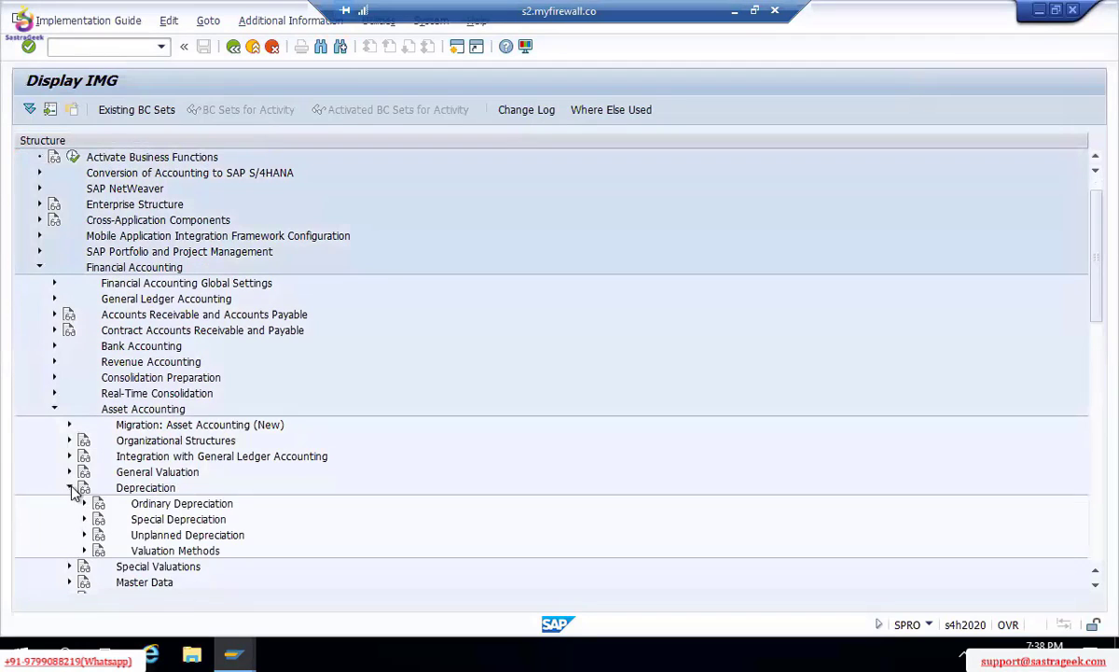
pyautogui.click(83, 549)
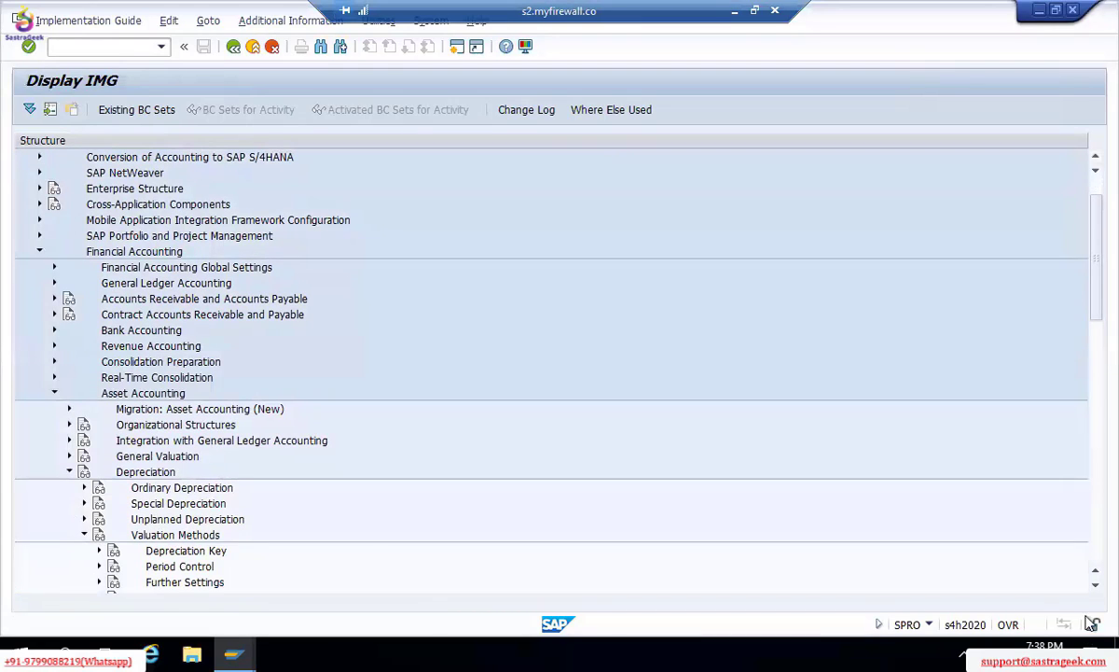
pyautogui.click(1091, 586)
pyautogui.click(1092, 586)
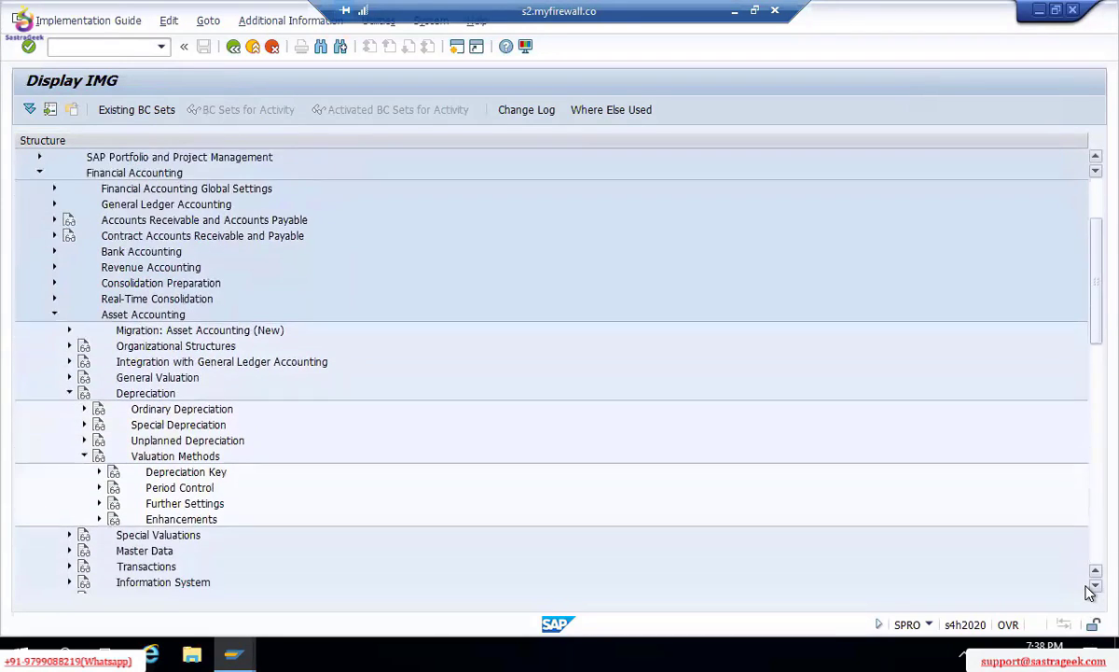
pyautogui.click(1091, 586)
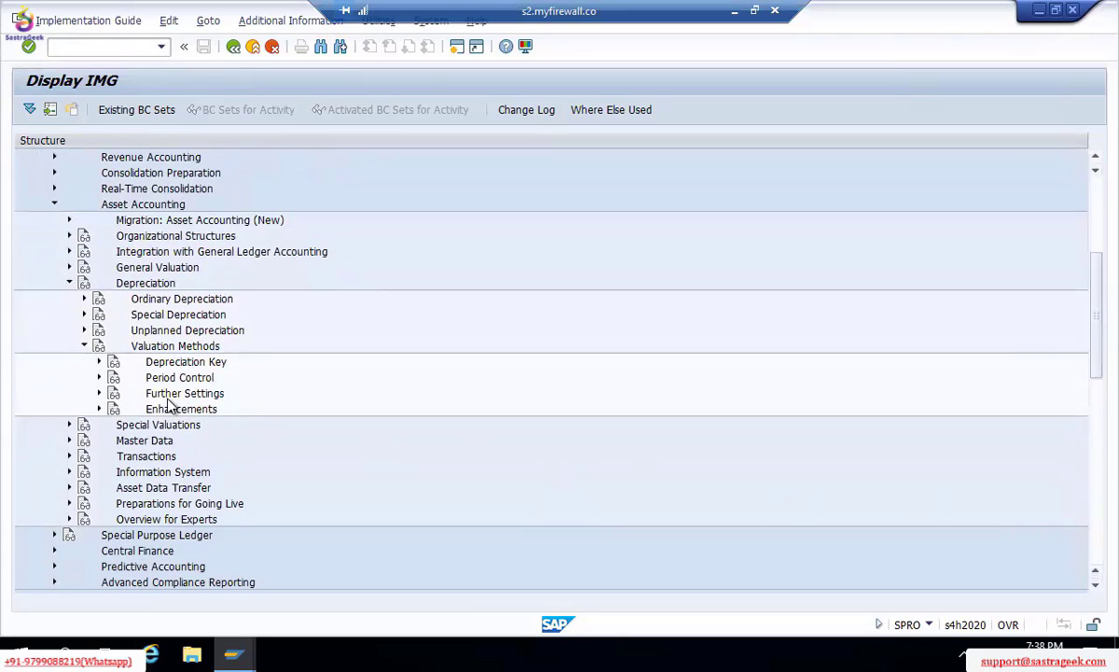
pyautogui.click(99, 361)
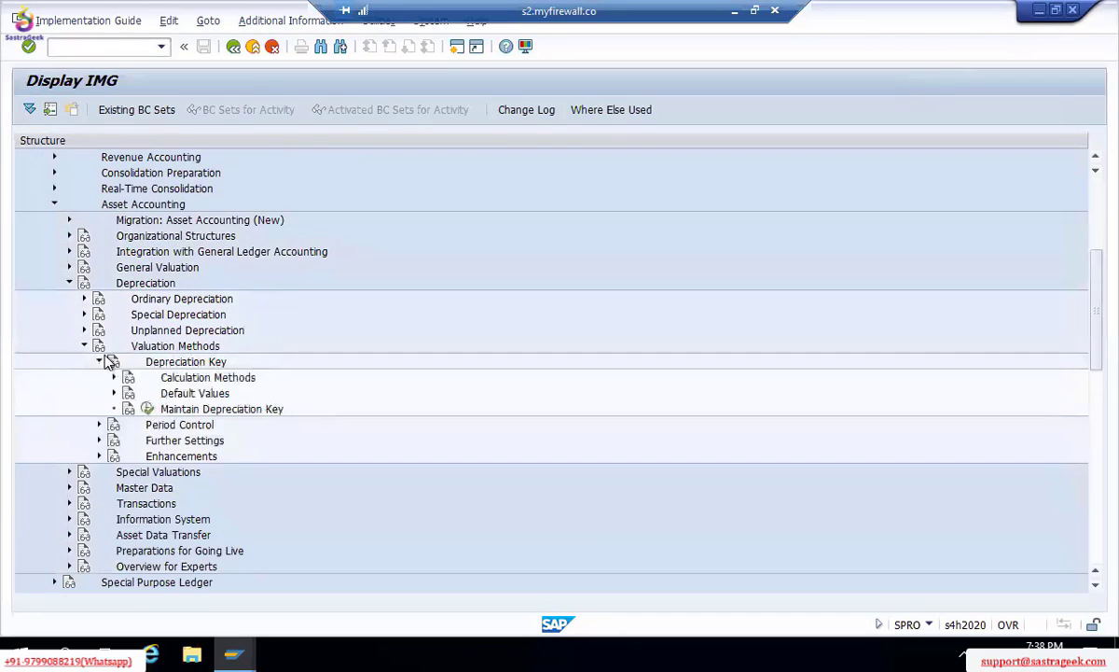
pyautogui.click(114, 378)
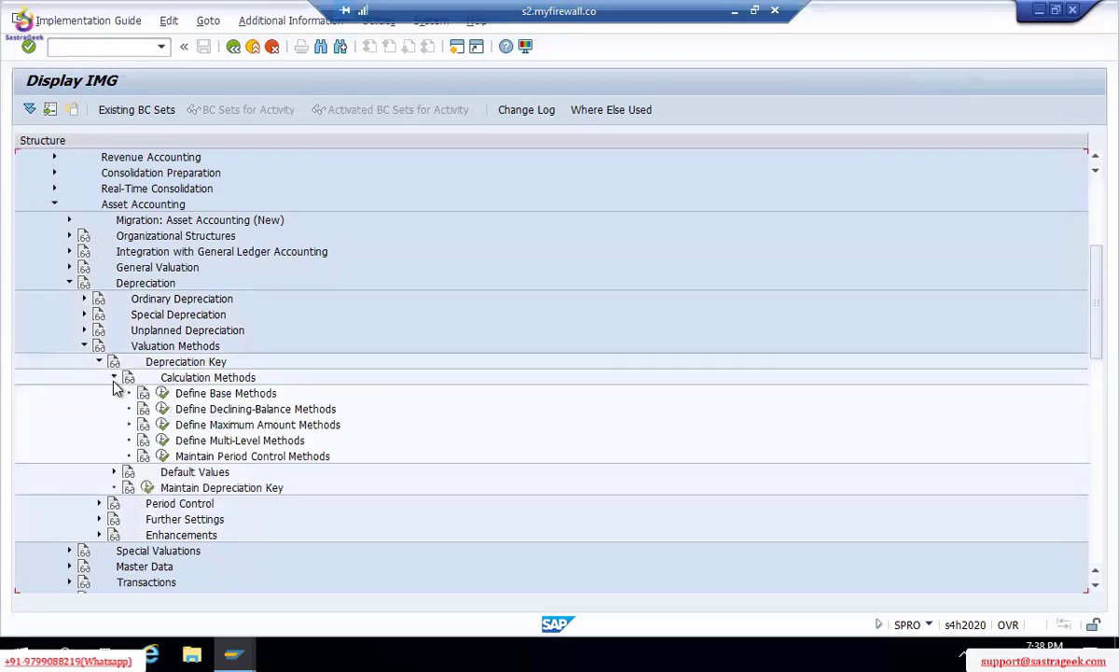
# Open the Maintain Depreciation Key activity for chart of depreciation TM00.
pyautogui.click(148, 489)
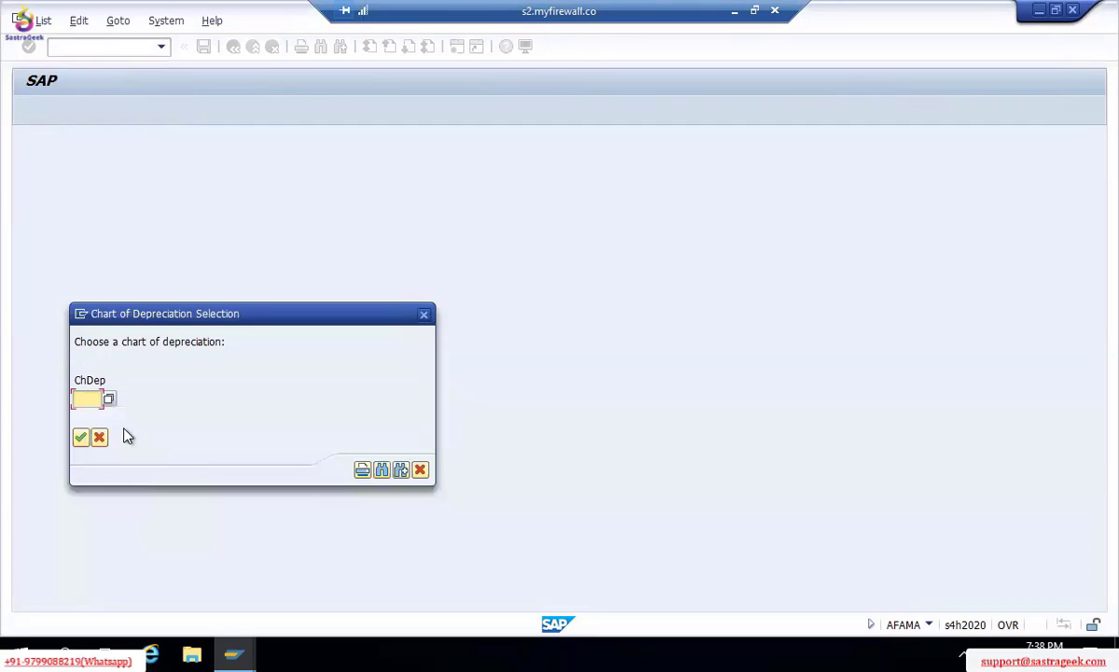
pyautogui.write('sa00')
pyautogui.press('Return')
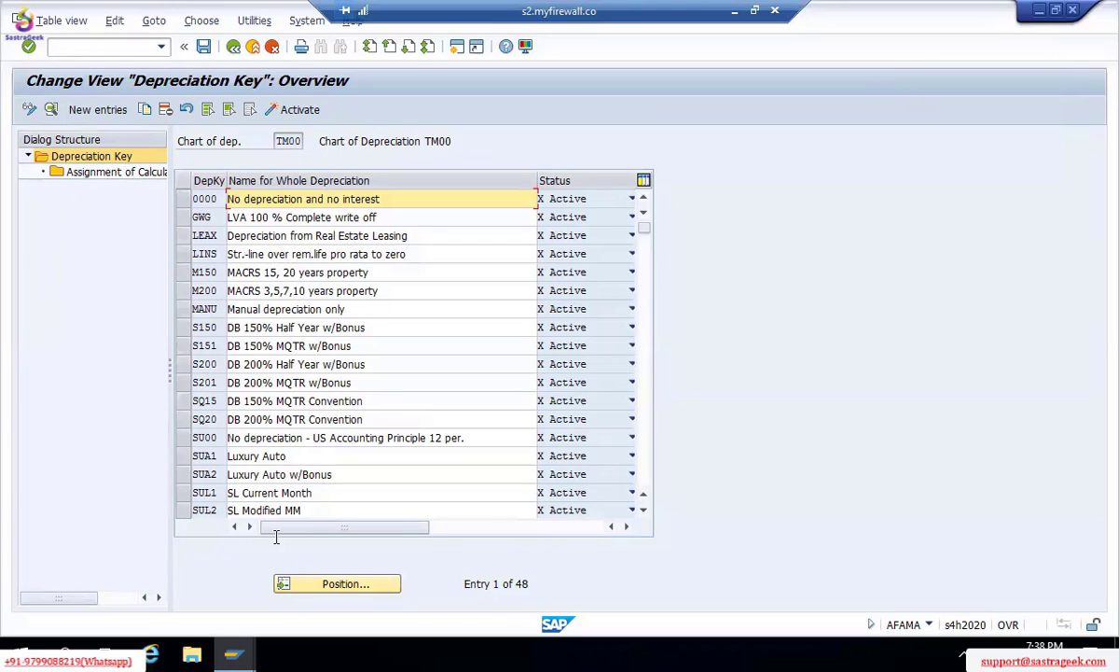
# Position the depreciation key list at key TM00.
pyautogui.click(315, 587)
pyautogui.write('tm00')
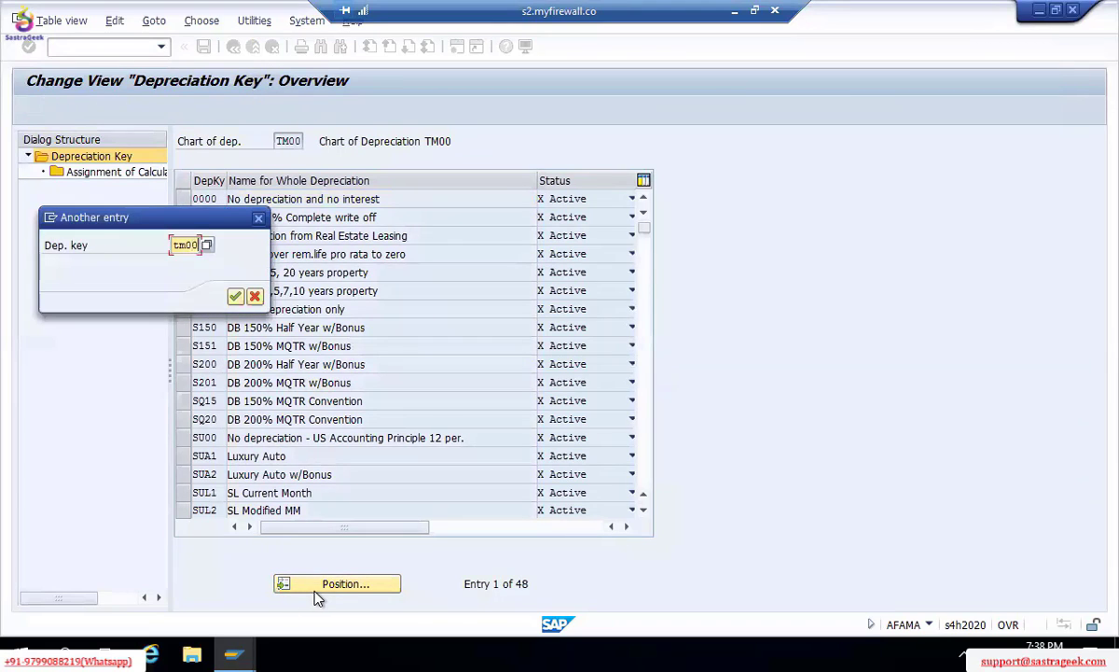
pyautogui.press('Return')
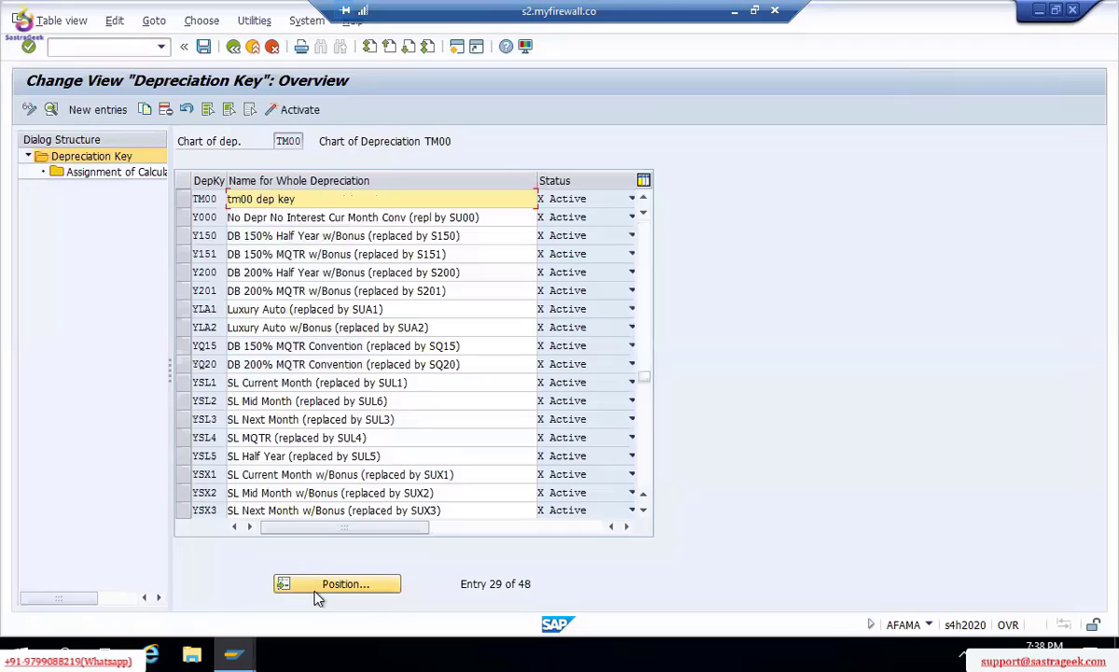
# Open depreciation key TM00, examine the calculation methods assigned to its ordinary depreciation, and return to the IMG structure.
pyautogui.doubleClick(270, 198)
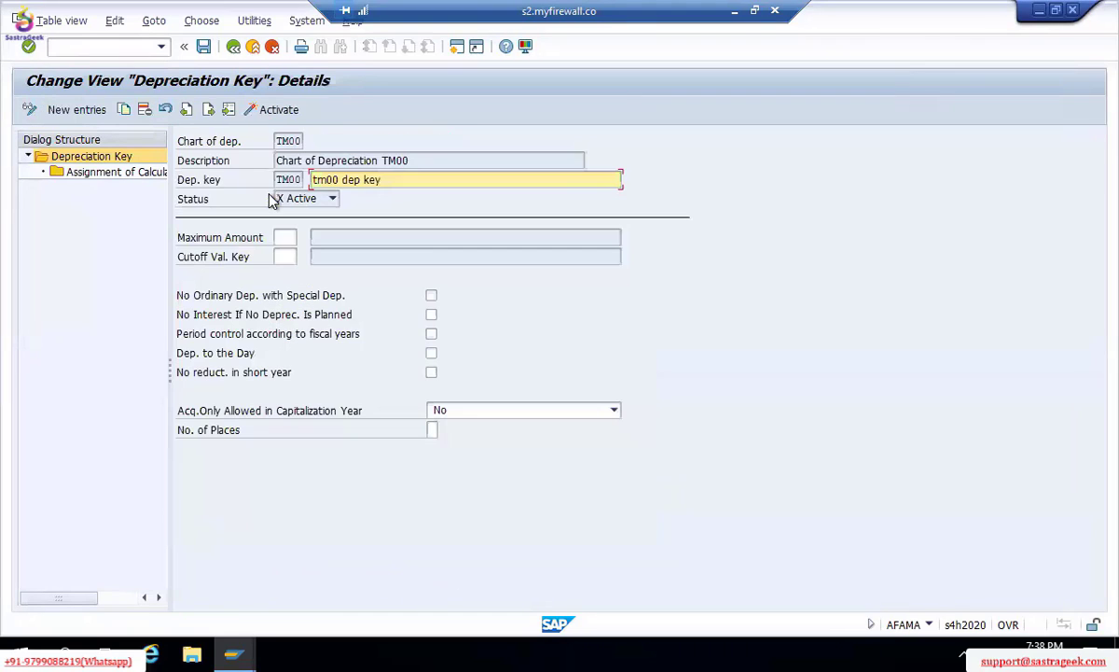
pyautogui.doubleClick(111, 176)
pyautogui.press('Return')
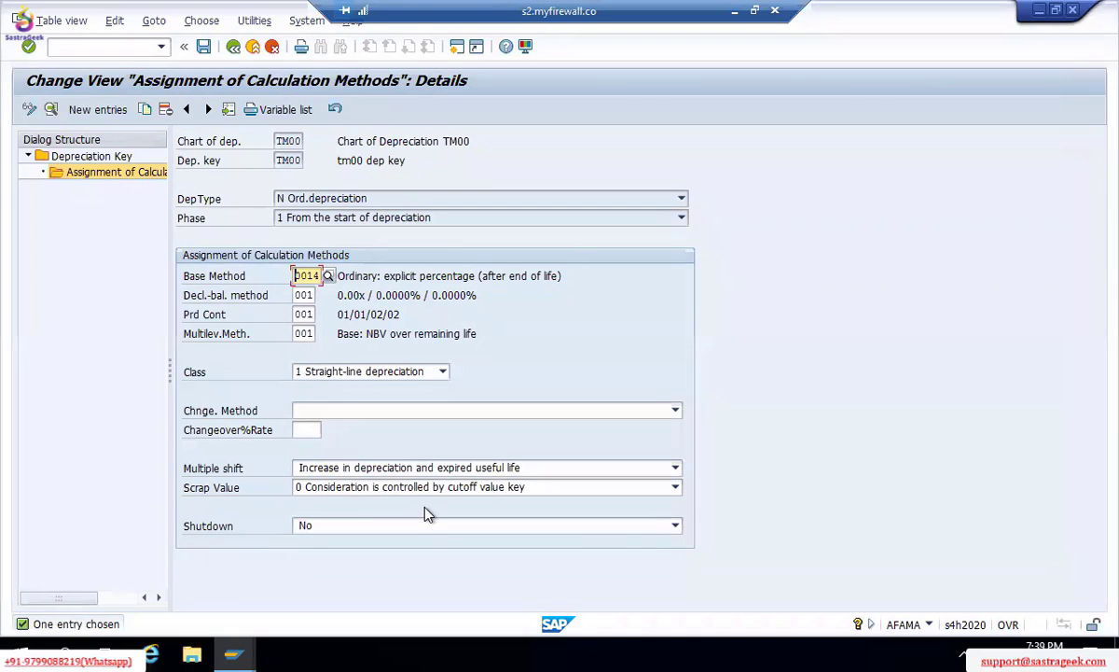
pyautogui.press('F3')
pyautogui.press('F3')
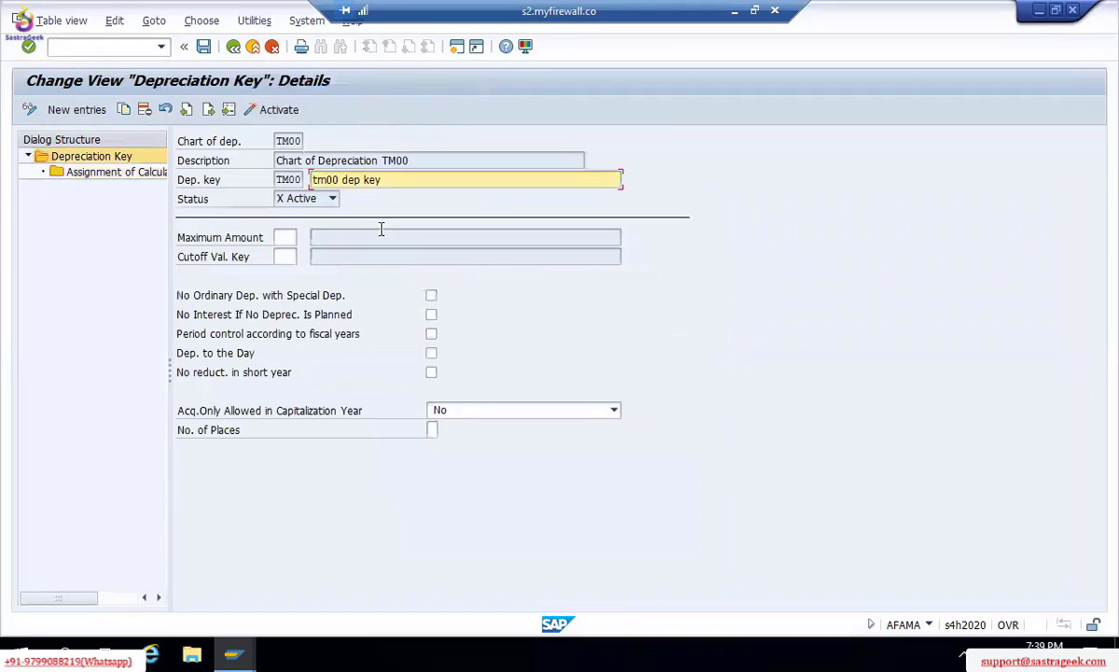
pyautogui.press('F3')
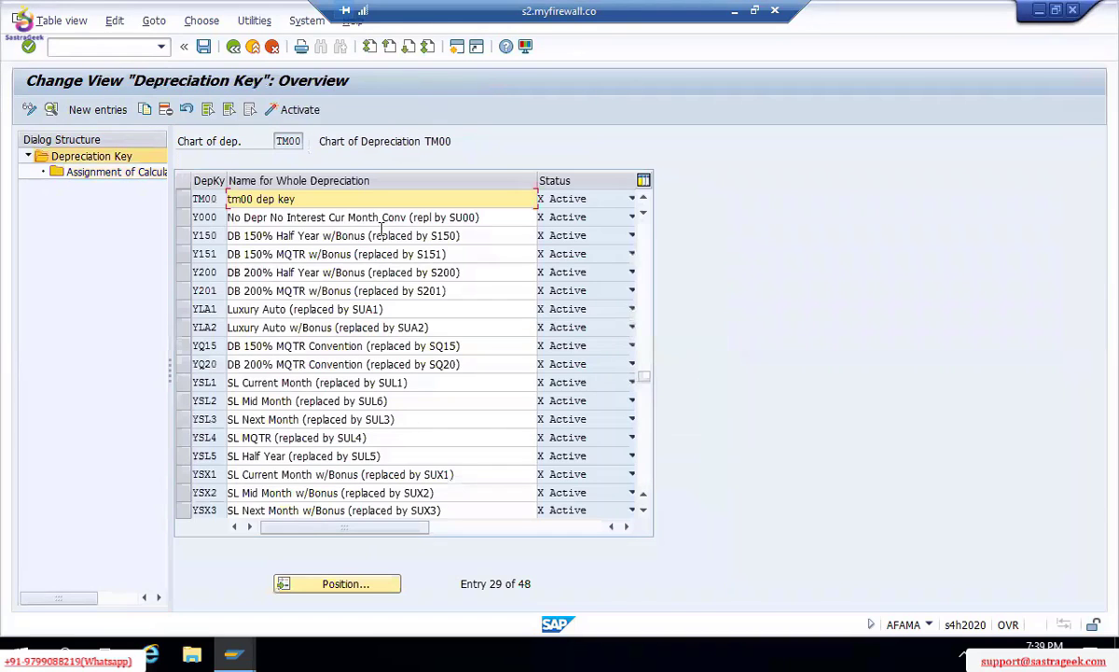
pyautogui.press('F3')
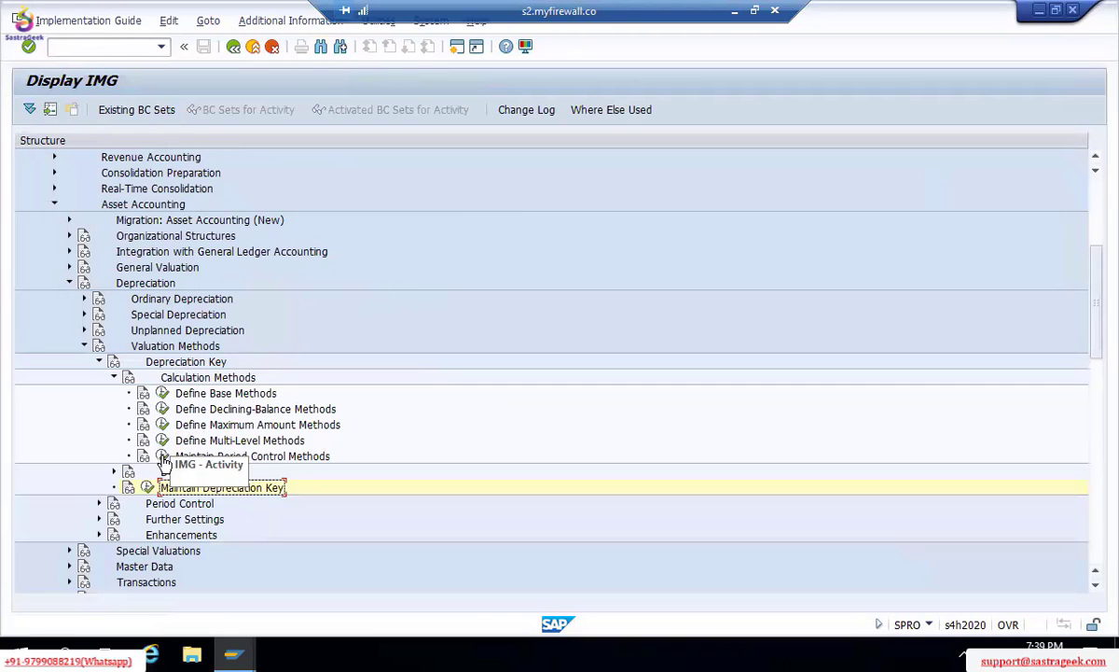
# Review the period control methods and check the levels of multilevel method TM in chart of depreciation TM00.
pyautogui.click(163, 457)
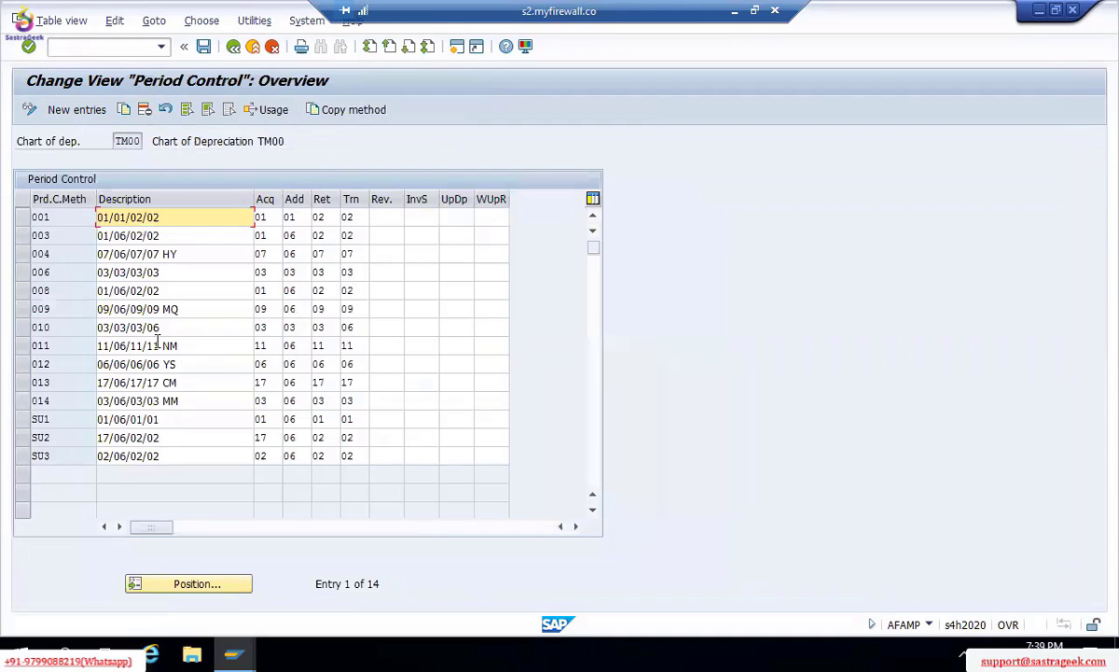
pyautogui.press('F3')
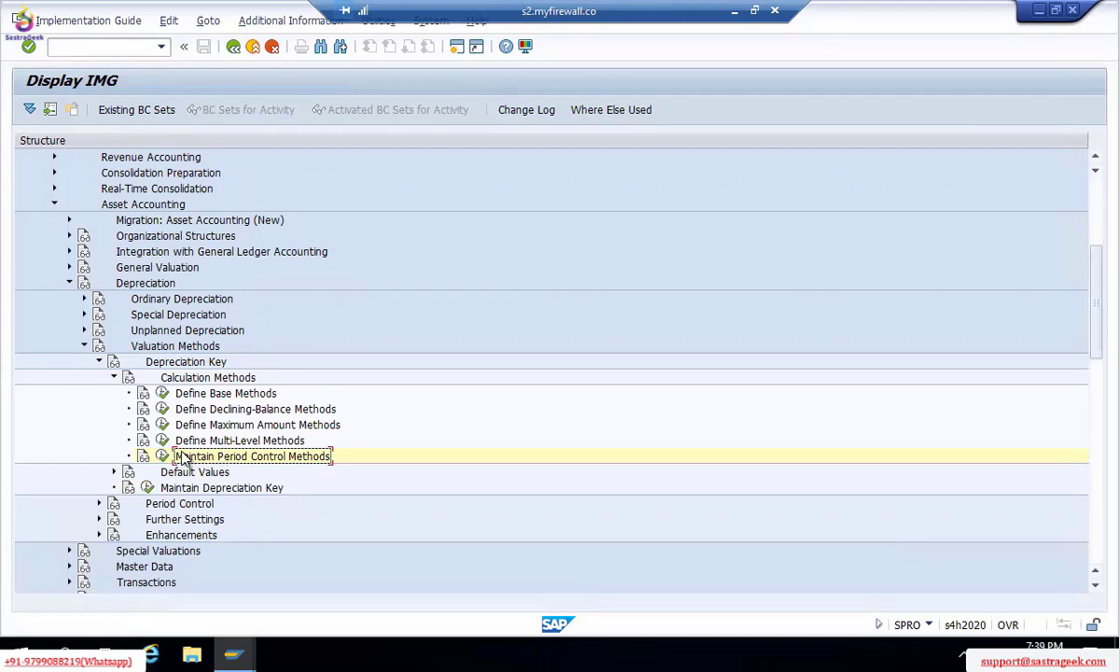
pyautogui.click(163, 442)
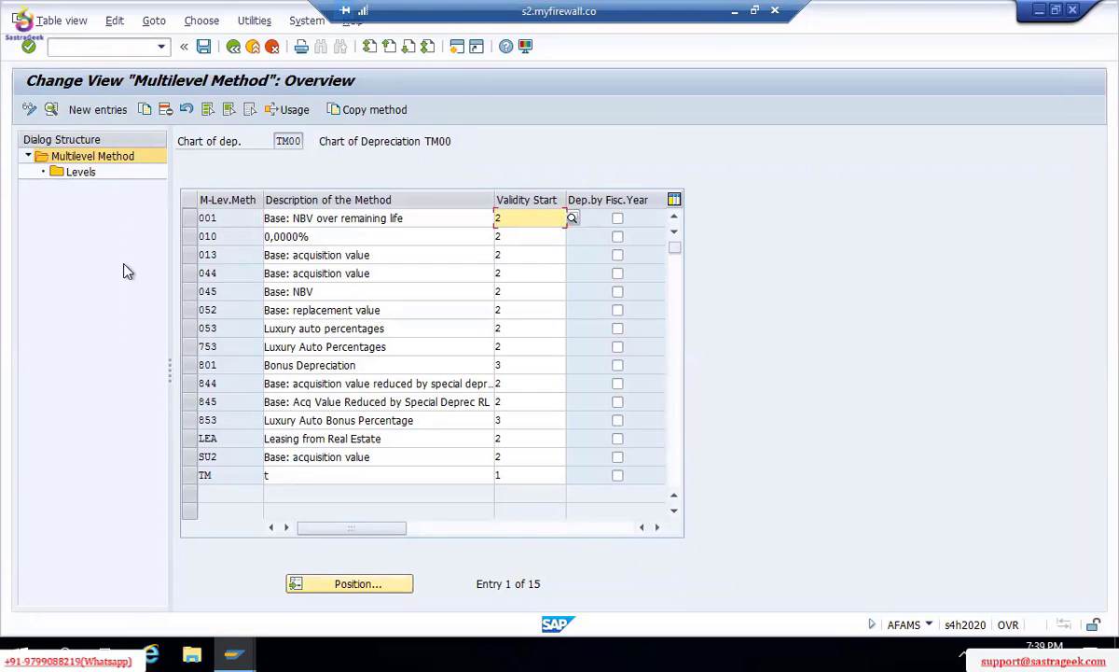
pyautogui.click(290, 475)
pyautogui.click(190, 479)
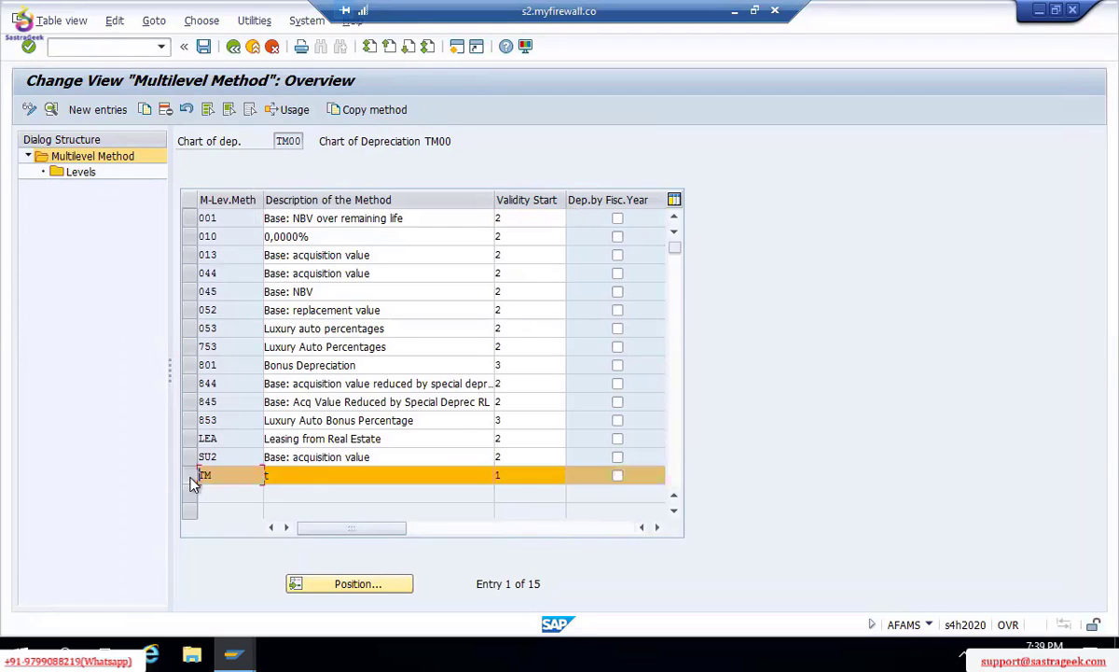
pyautogui.doubleClick(84, 175)
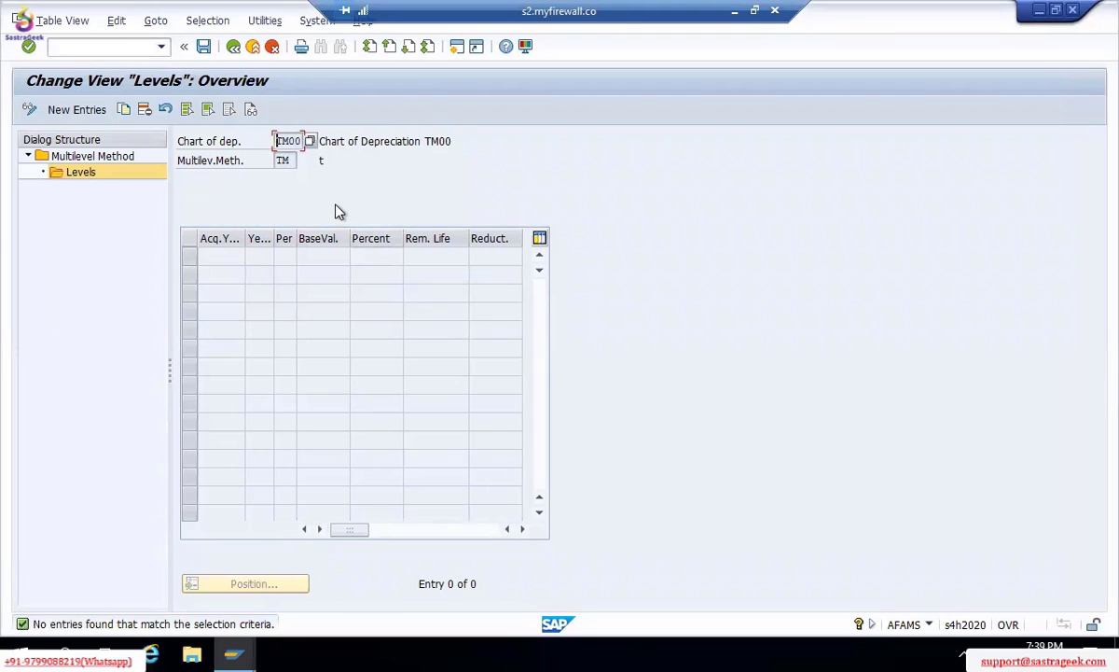
pyautogui.press('F3')
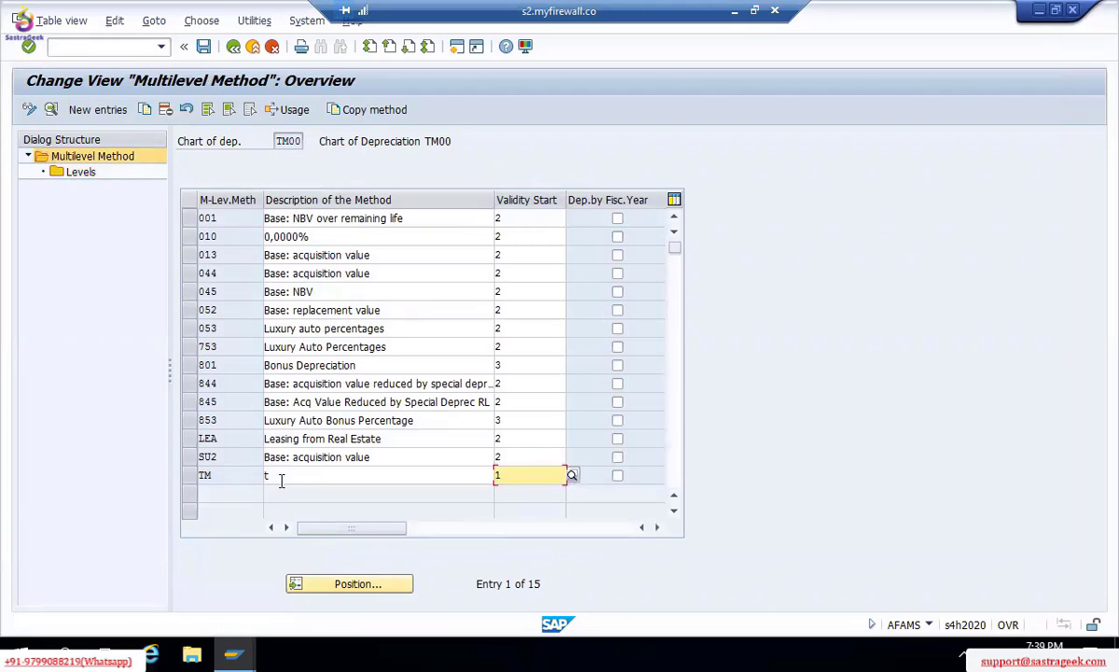
# Set the description of multilevel method TM to tm00 and display the levels of method 001.
pyautogui.click(281, 479)
pyautogui.write('tm00')
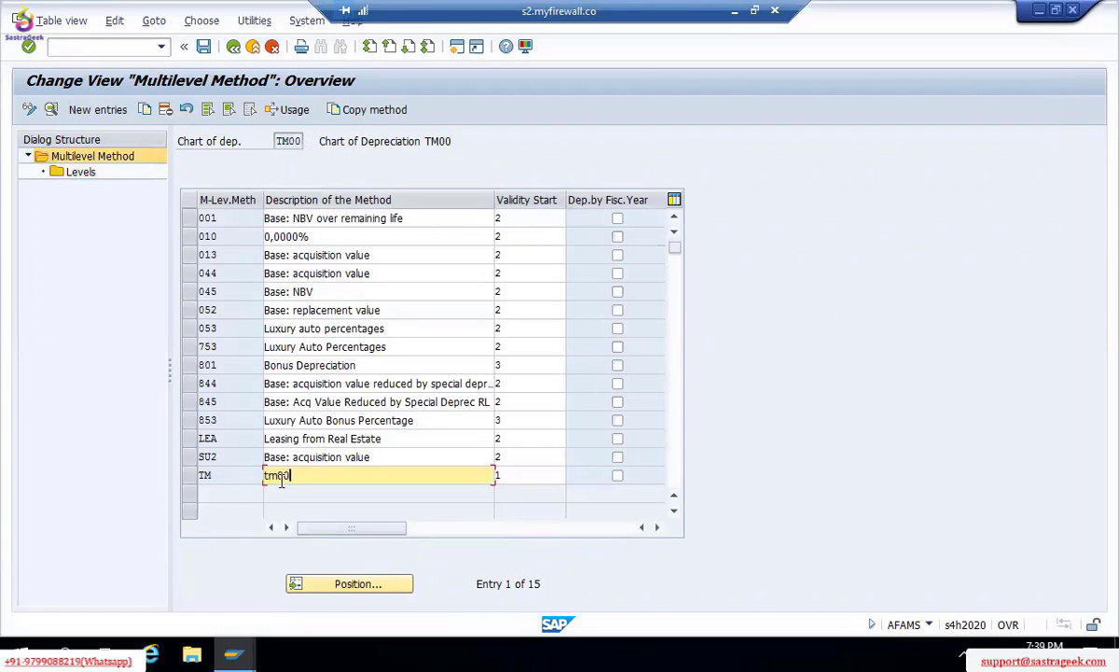
pyautogui.click(186, 221)
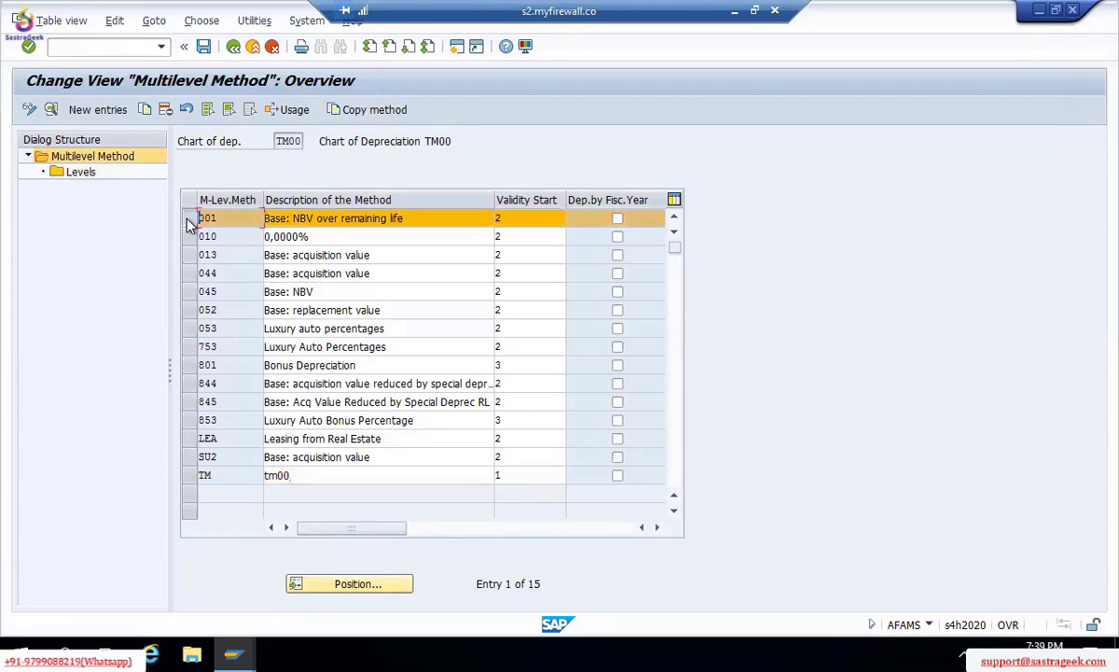
pyautogui.doubleClick(91, 178)
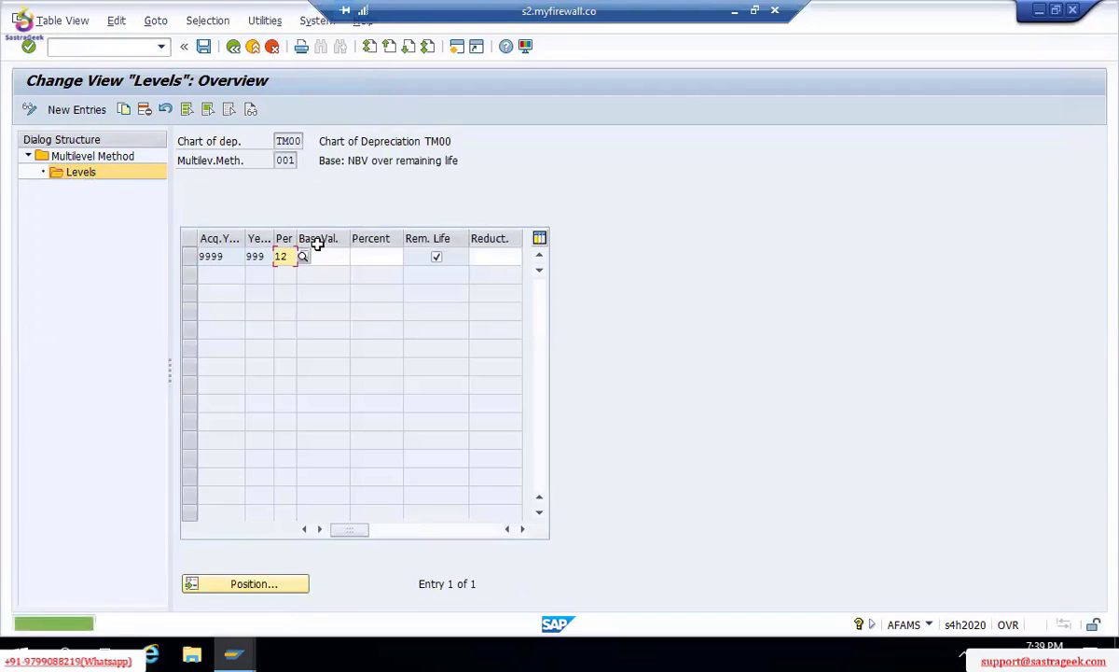
pyautogui.click(353, 261)
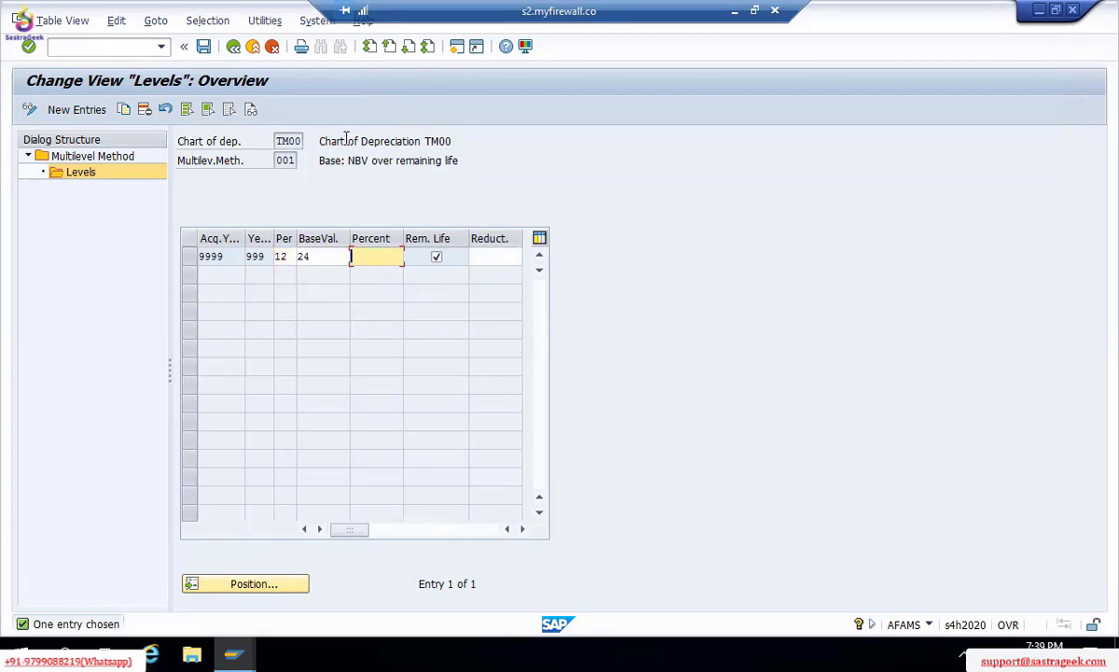
pyautogui.hotkey('alt', 'Tab')
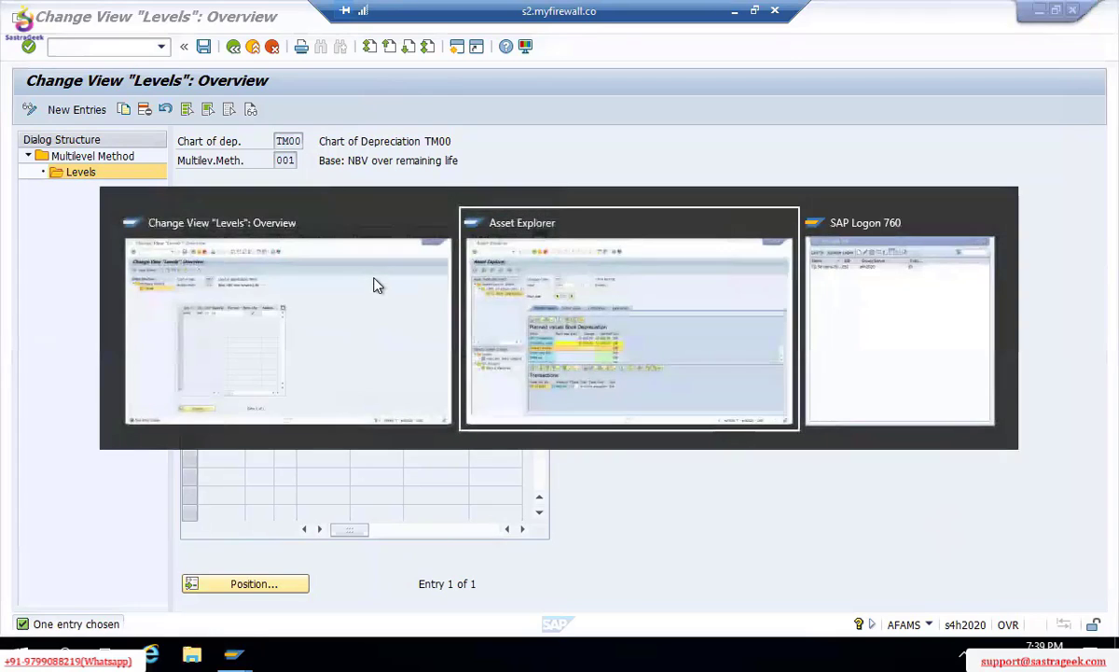
pyautogui.hotkey('alt', 'Tab')
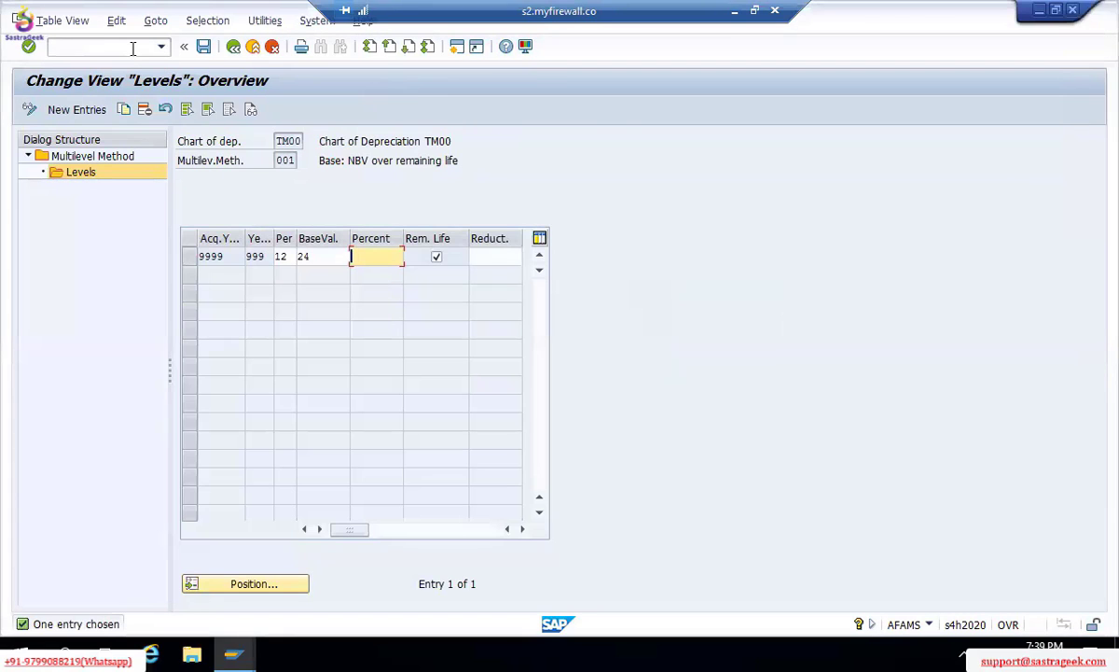
# Start transaction SPRO in a new session and display the SAP Reference IMG.
pyautogui.click(132, 49)
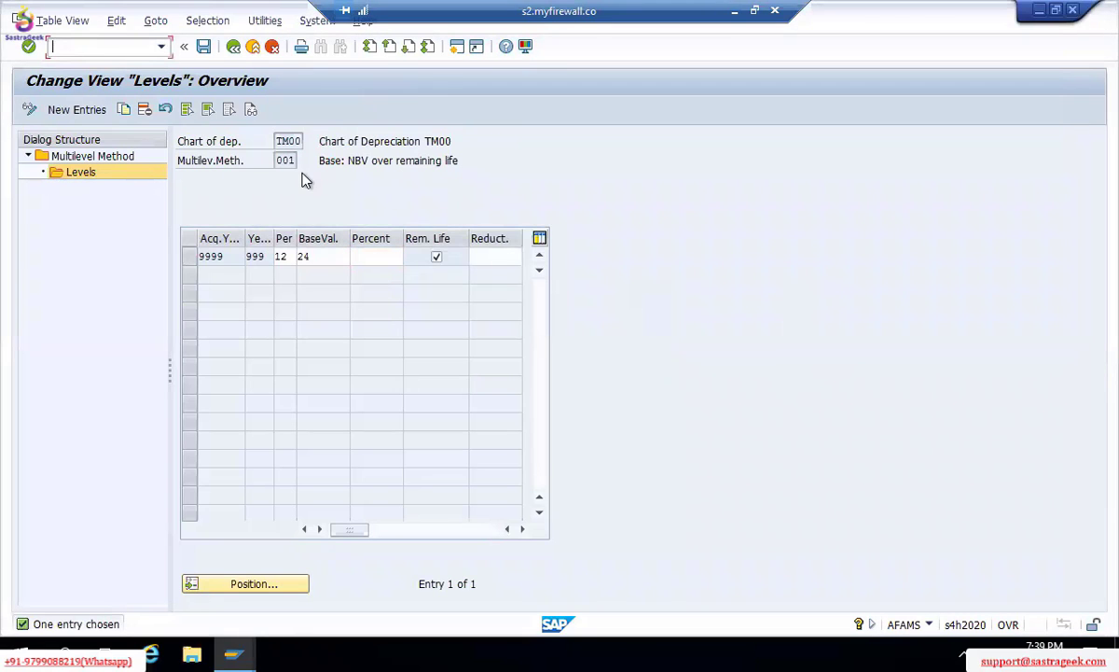
pyautogui.write('/ospro')
pyautogui.press('Return')
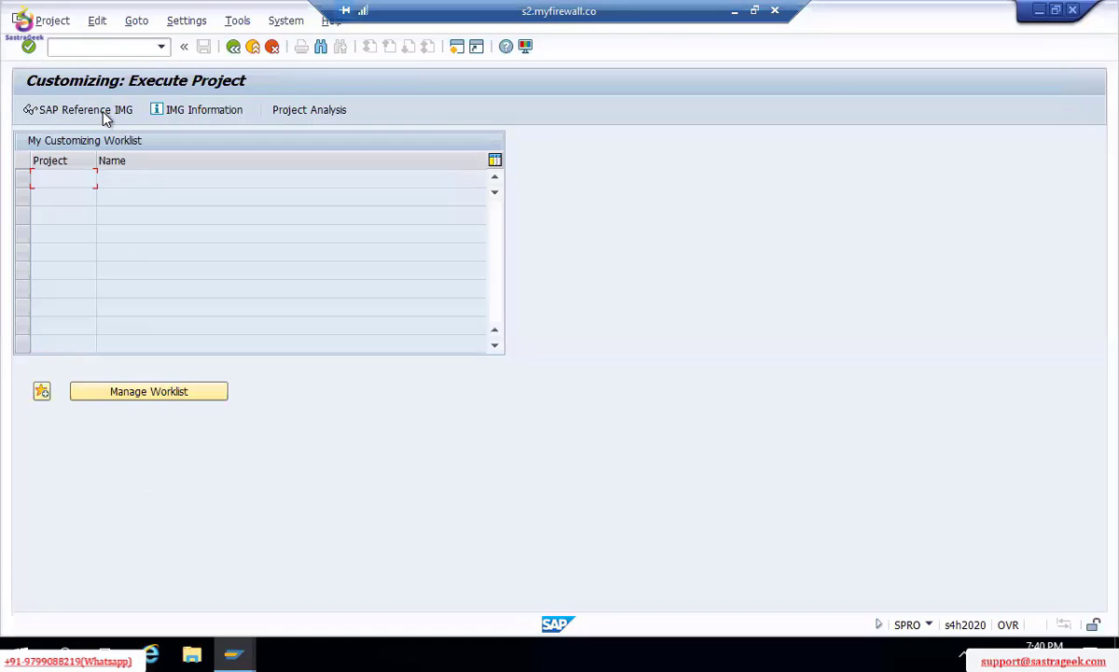
pyautogui.click(104, 111)
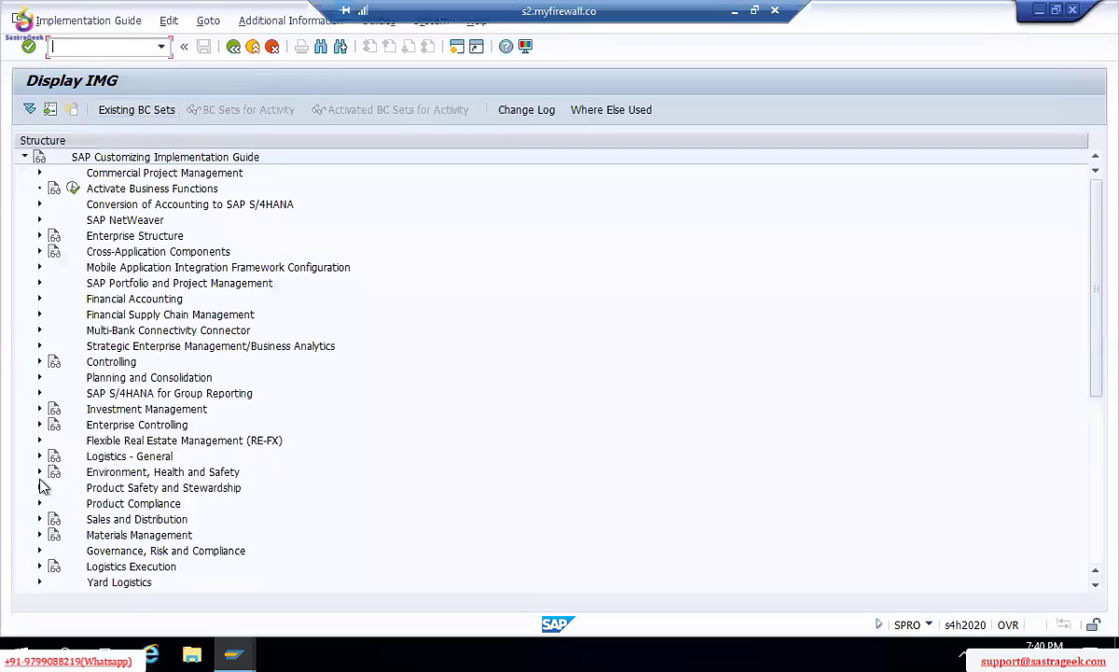
# Expand the IMG from Financial Accounting through Asset Accounting, Depreciation, Valuation Methods and Depreciation Key down to Calculation Methods.
pyautogui.click(40, 300)
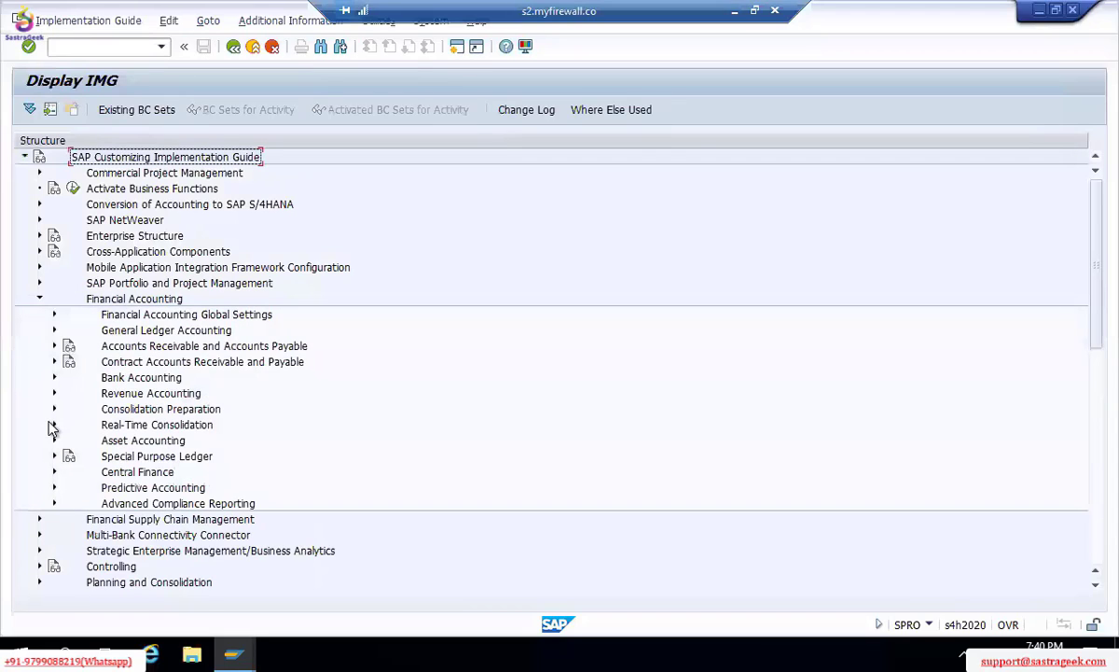
pyautogui.click(54, 440)
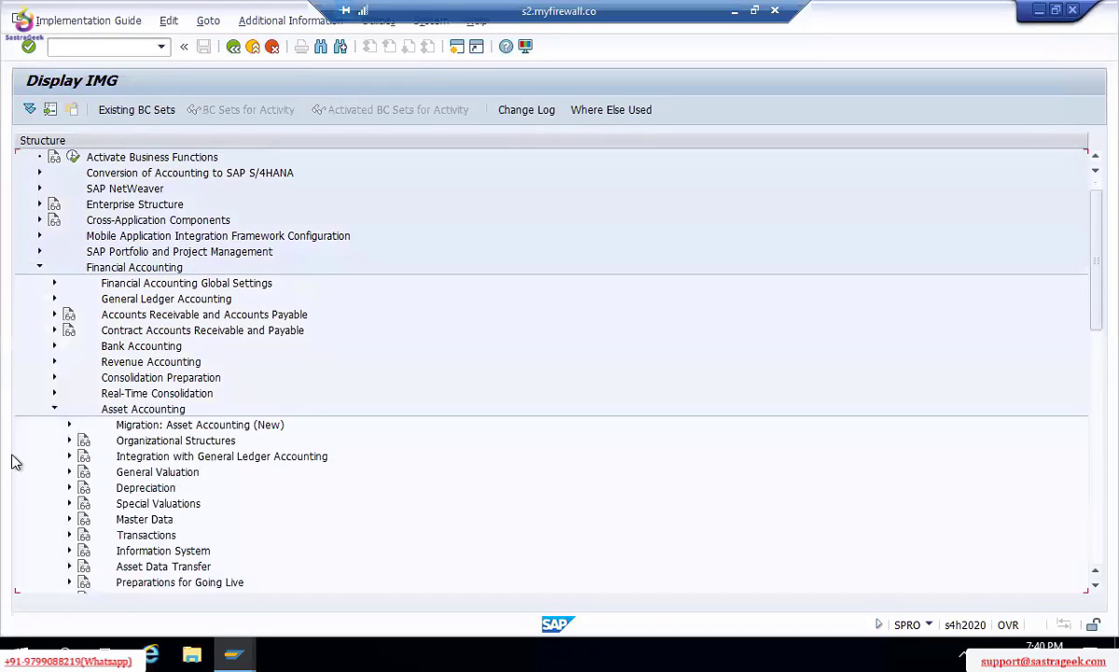
pyautogui.click(68, 487)
pyautogui.click(83, 550)
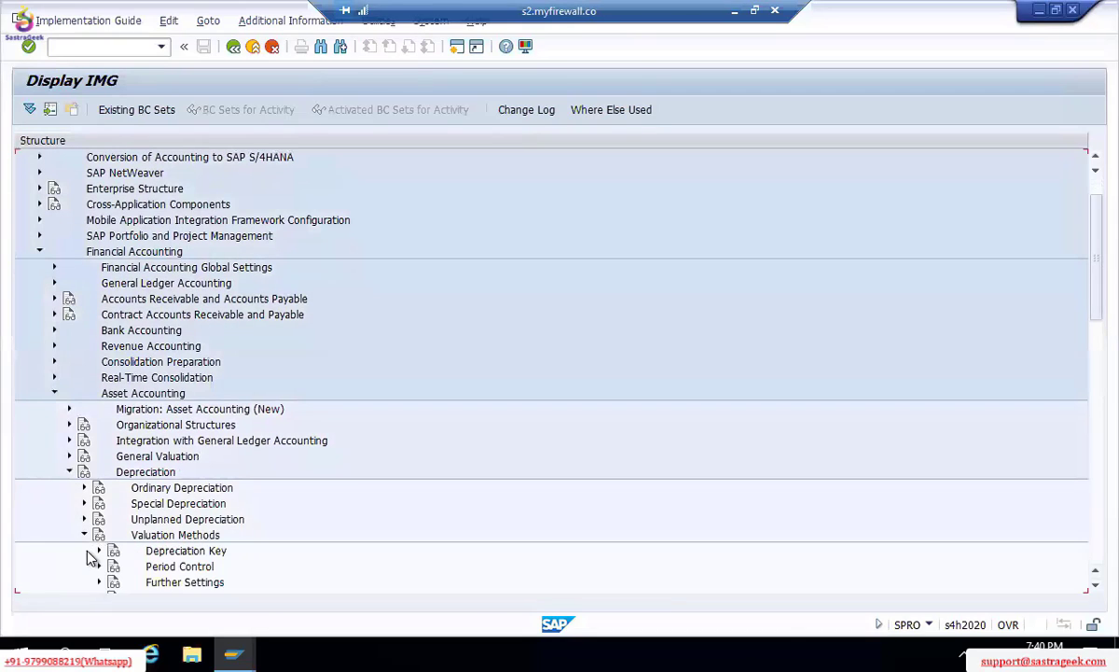
pyautogui.click(1095, 585)
pyautogui.click(1095, 585)
pyautogui.click(1095, 585)
pyautogui.click(1095, 585)
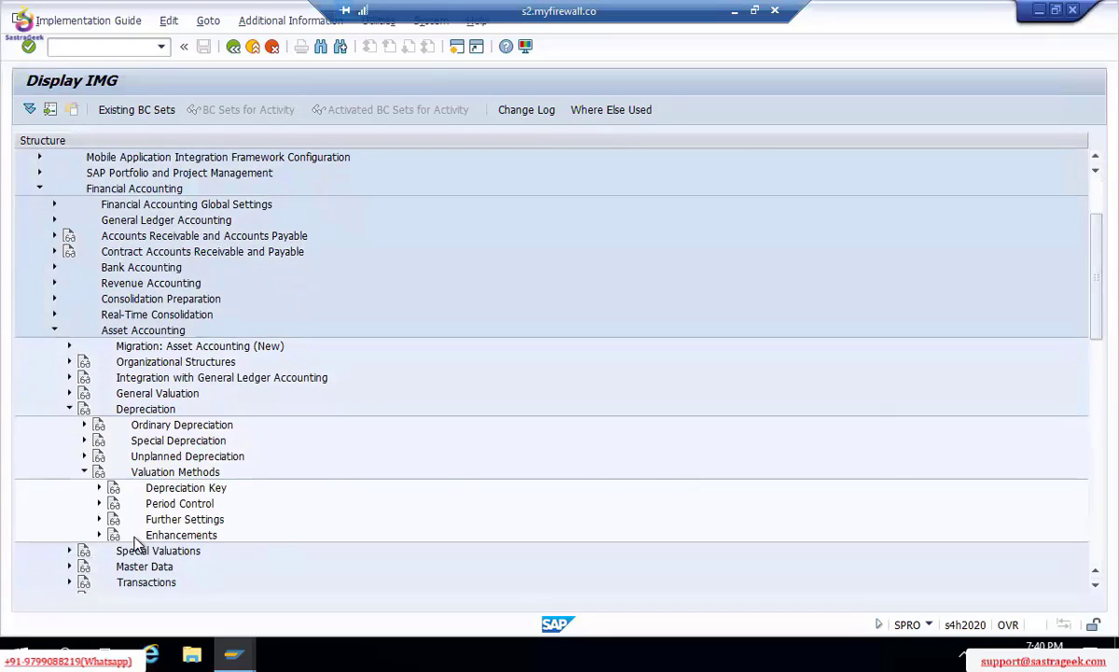
pyautogui.click(98, 488)
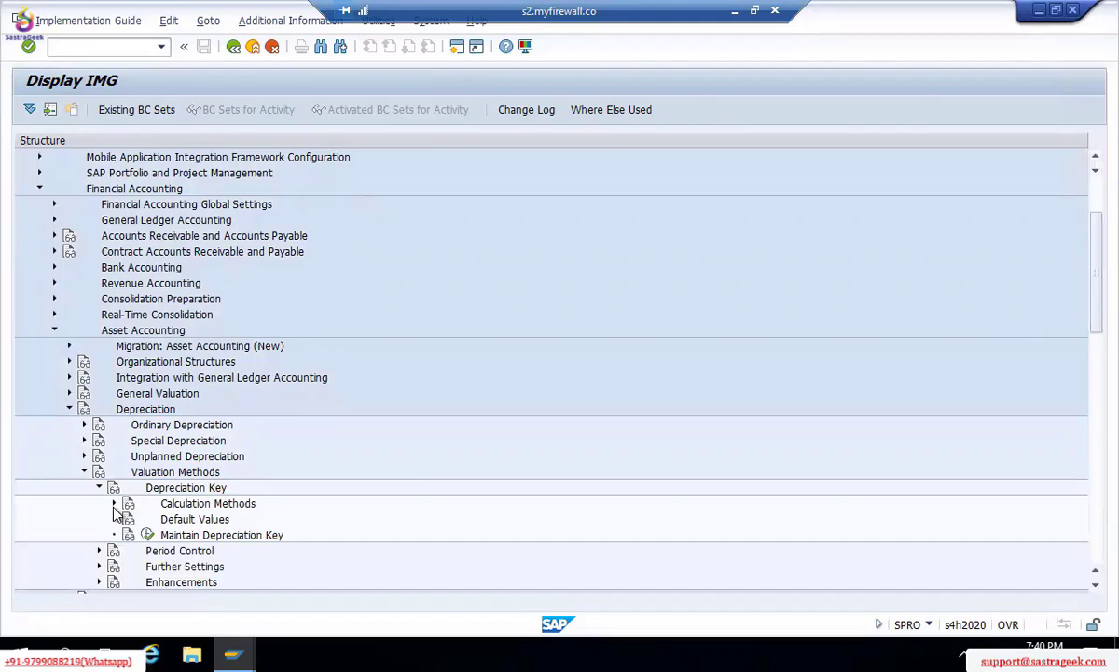
pyautogui.click(113, 503)
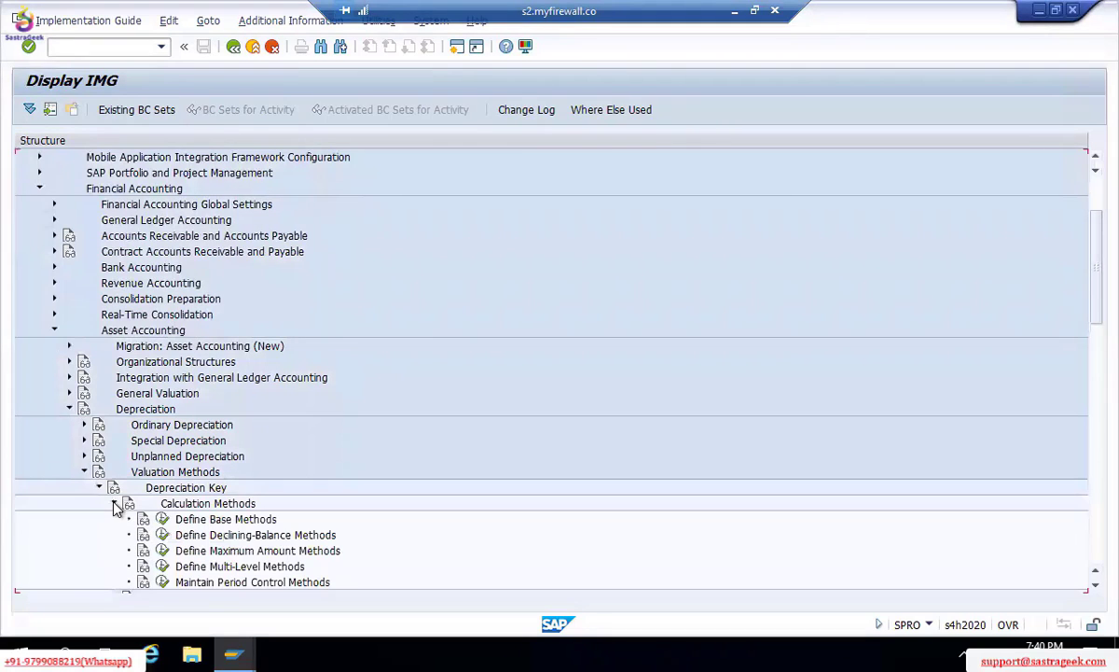
pyautogui.click(1093, 585)
pyautogui.scroll(-3, 1089, 593)
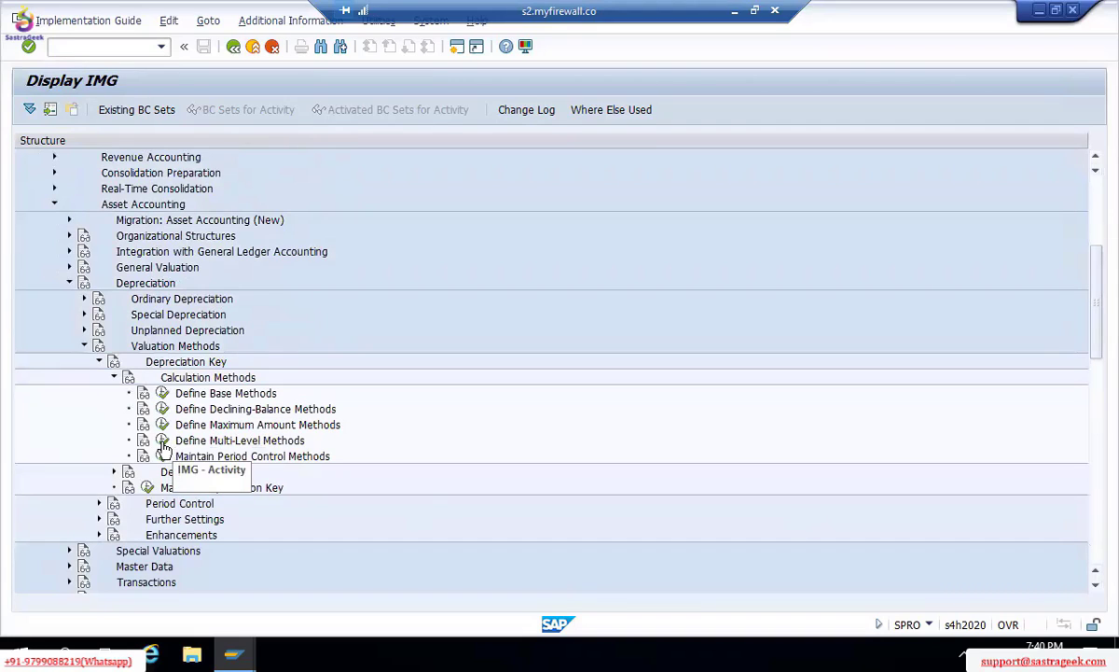
# Open Define Multi-Level Methods in display mode, review the list of methods, and return to the IMG structure.
pyautogui.click(148, 424)
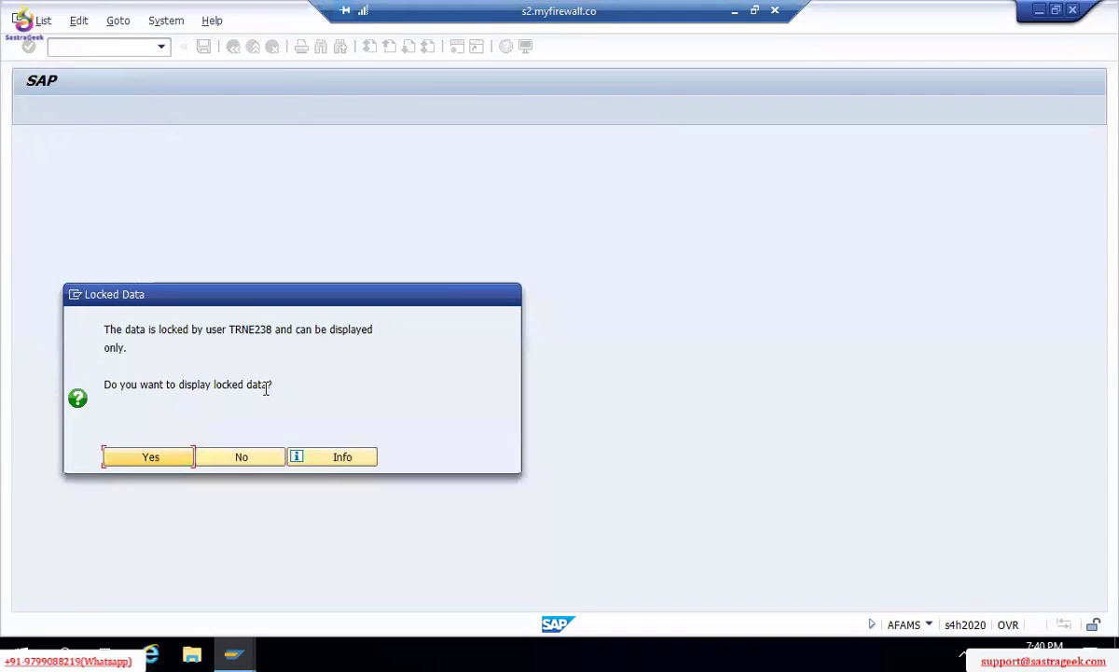
pyautogui.click(150, 456)
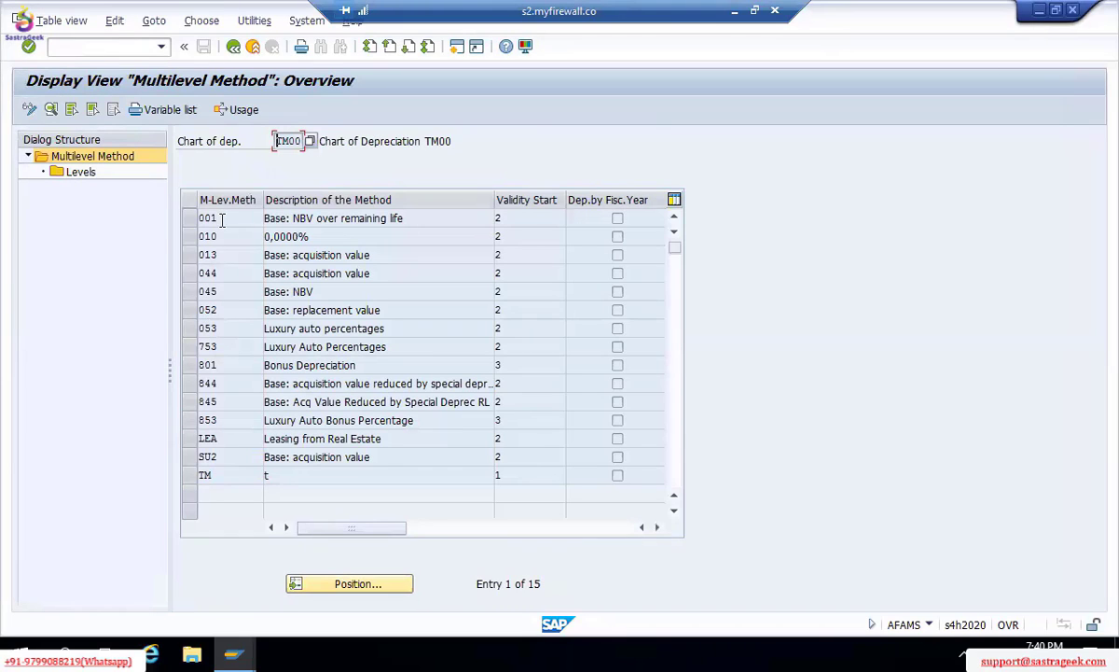
pyautogui.click(222, 219)
pyautogui.doubleClick(353, 368)
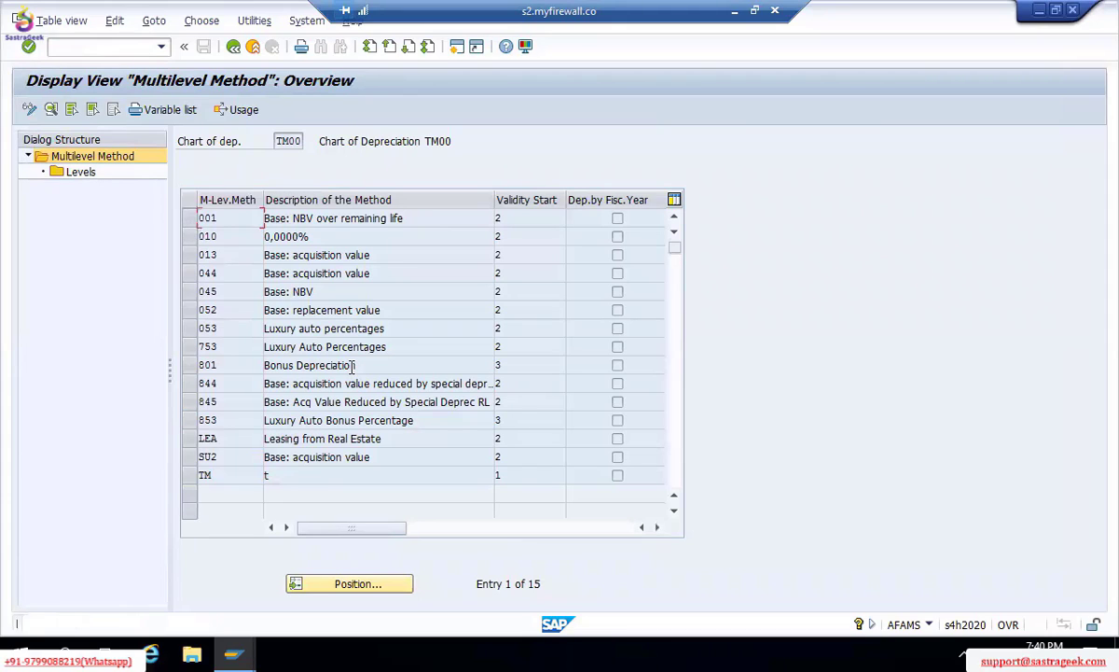
pyautogui.click(233, 46)
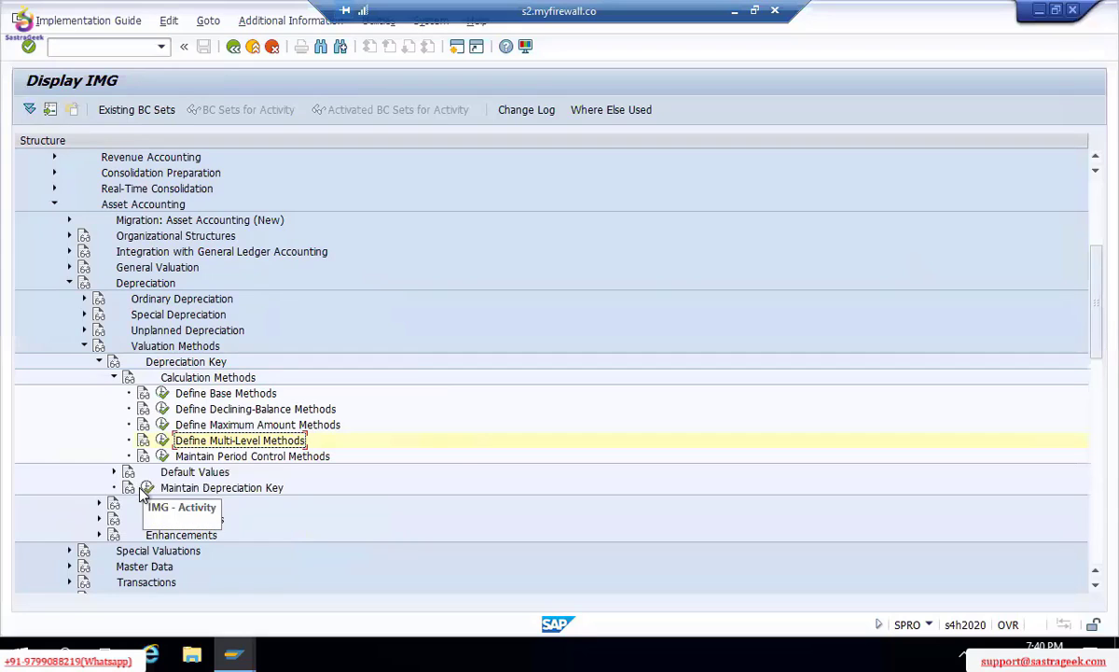
# Open Maintain Depreciation Key, locate key TM00, and display the details of its assigned calculation methods.
pyautogui.click(147, 487)
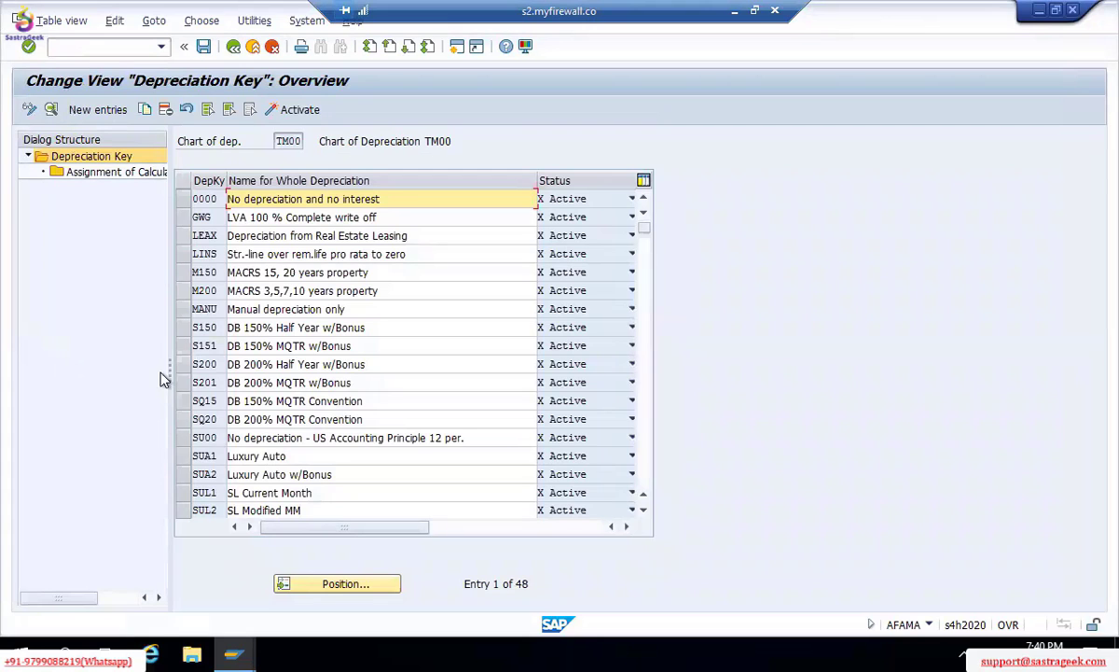
pyautogui.click(342, 585)
pyautogui.write('tm')
pyautogui.press('Return')
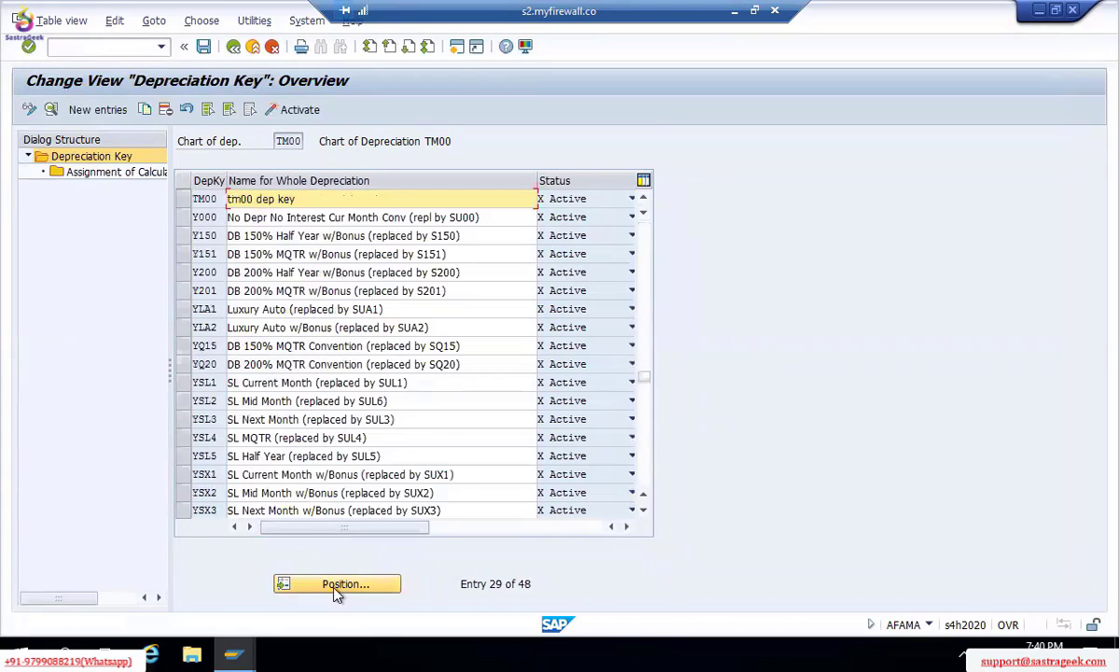
pyautogui.click(183, 198)
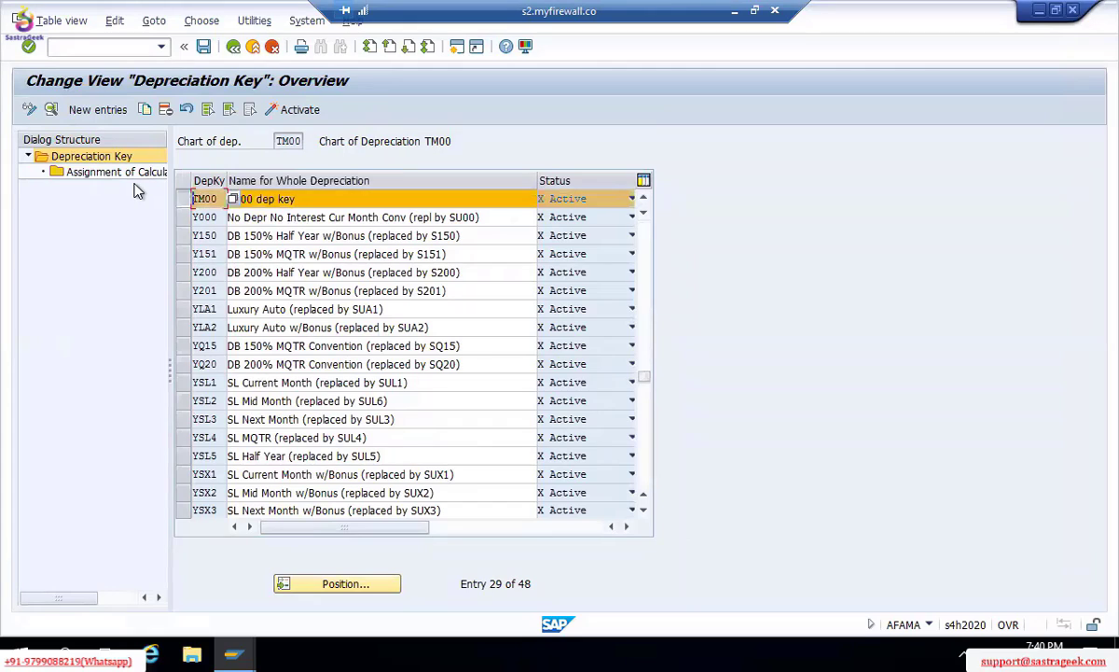
pyautogui.doubleClick(129, 172)
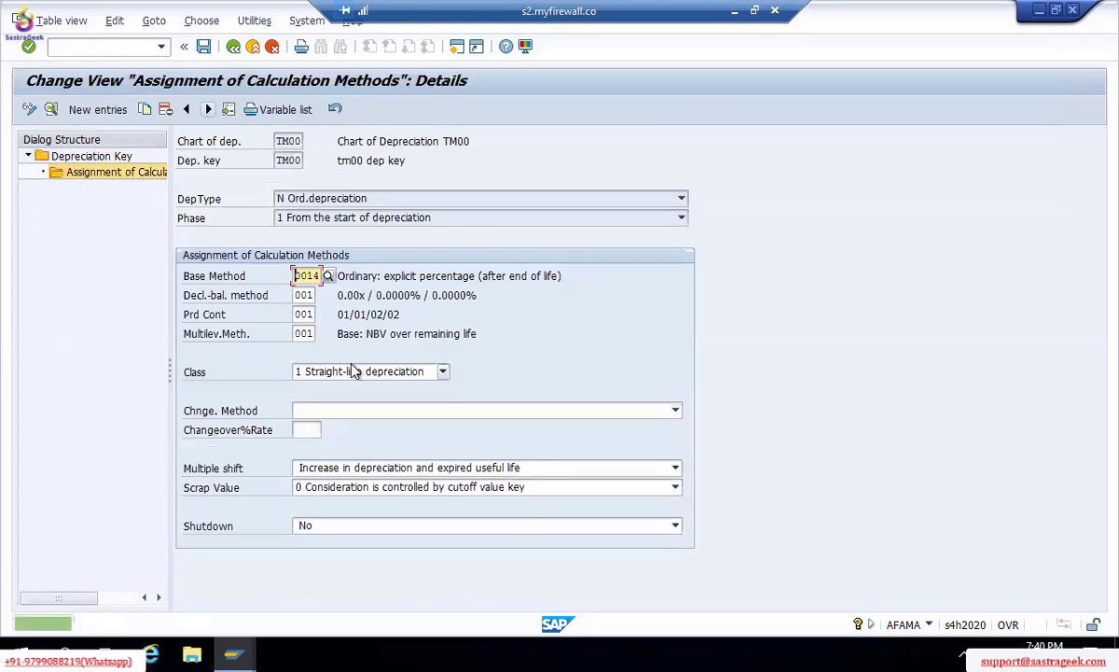
# Compare the multilevel method assigned to depreciation key TM00 with the level settings of method 001, and return to the method list.
pyautogui.click(303, 333)
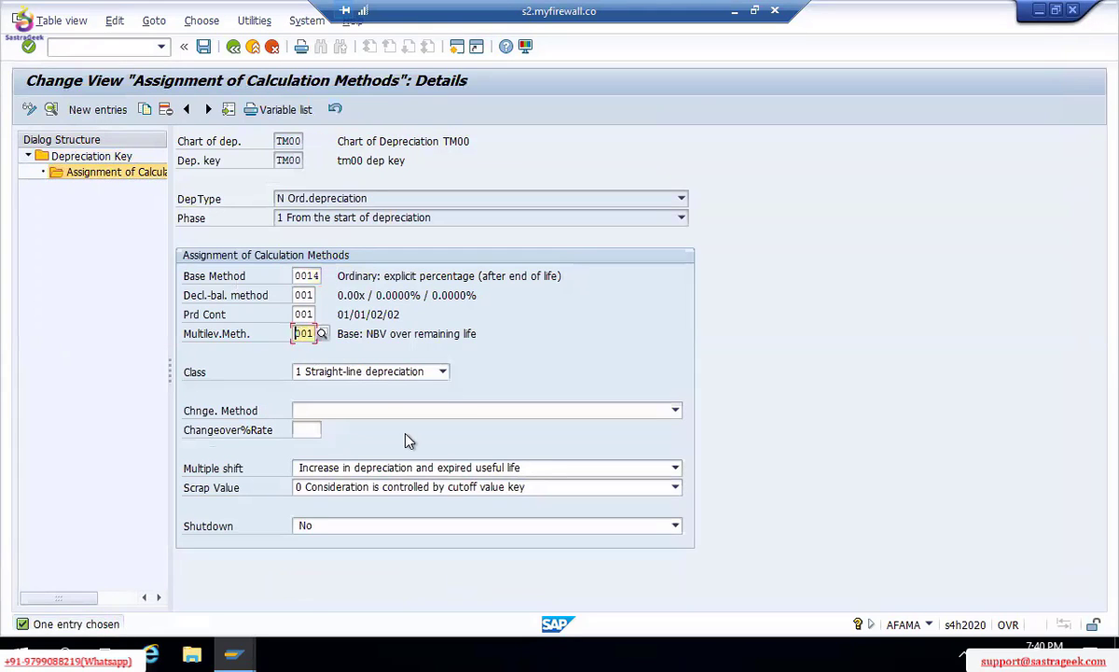
pyautogui.hotkey('shift', 'End')
pyautogui.hotkey('alt', 'Tab')
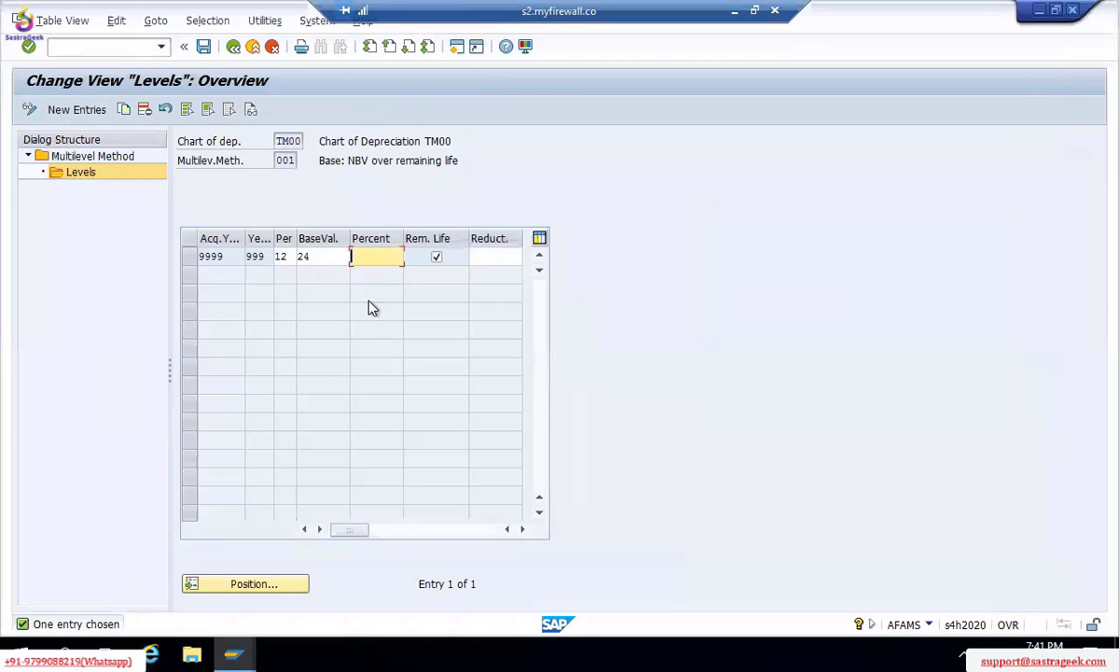
pyautogui.doubleClick(278, 161)
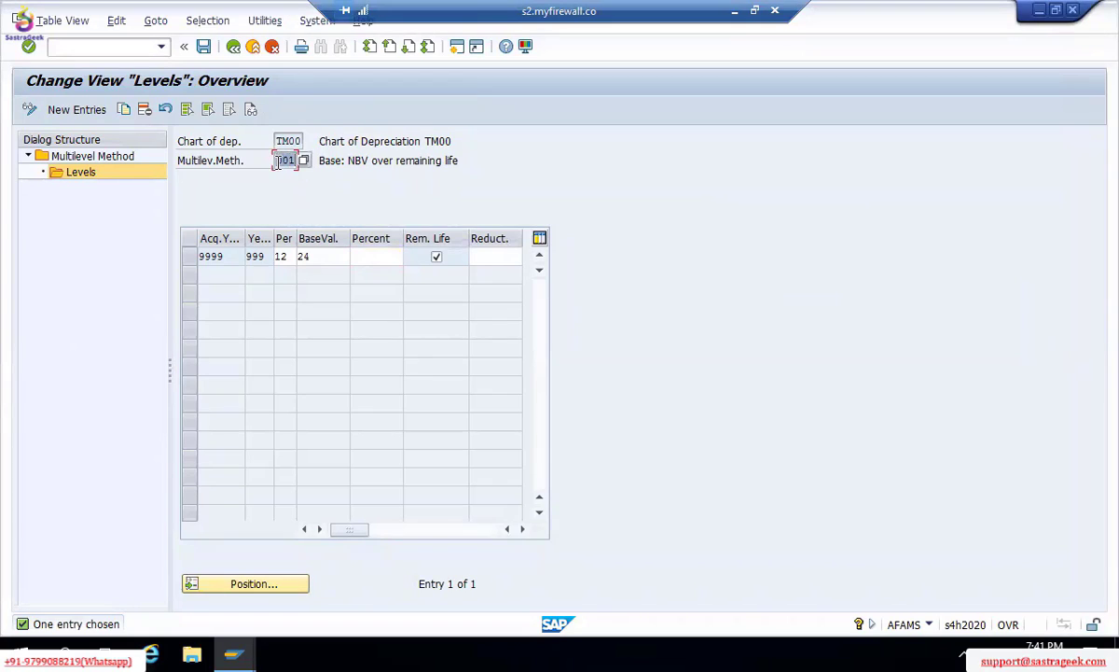
pyautogui.click(373, 255)
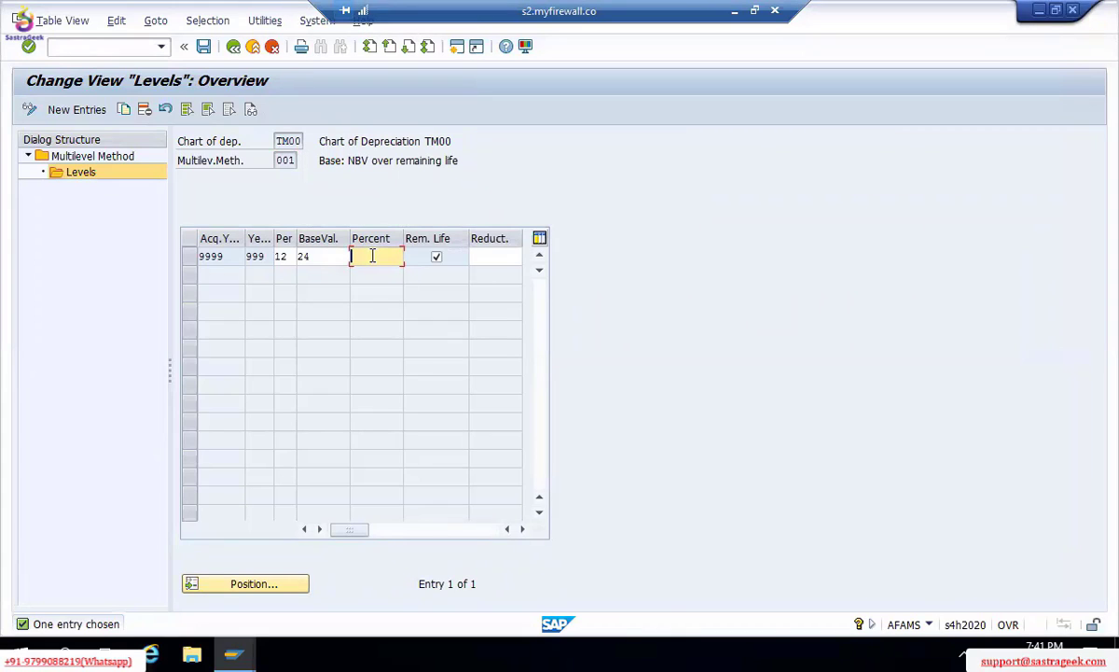
pyautogui.press('F3')
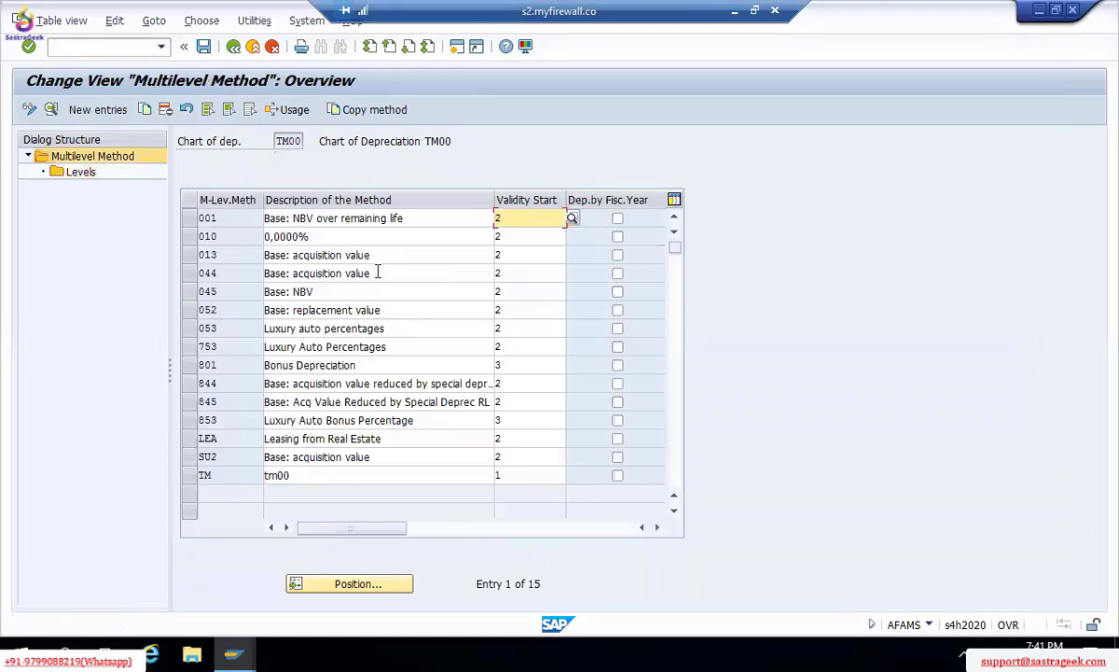
# Display the levels of multilevel method TM and return to the method list.
pyautogui.click(190, 476)
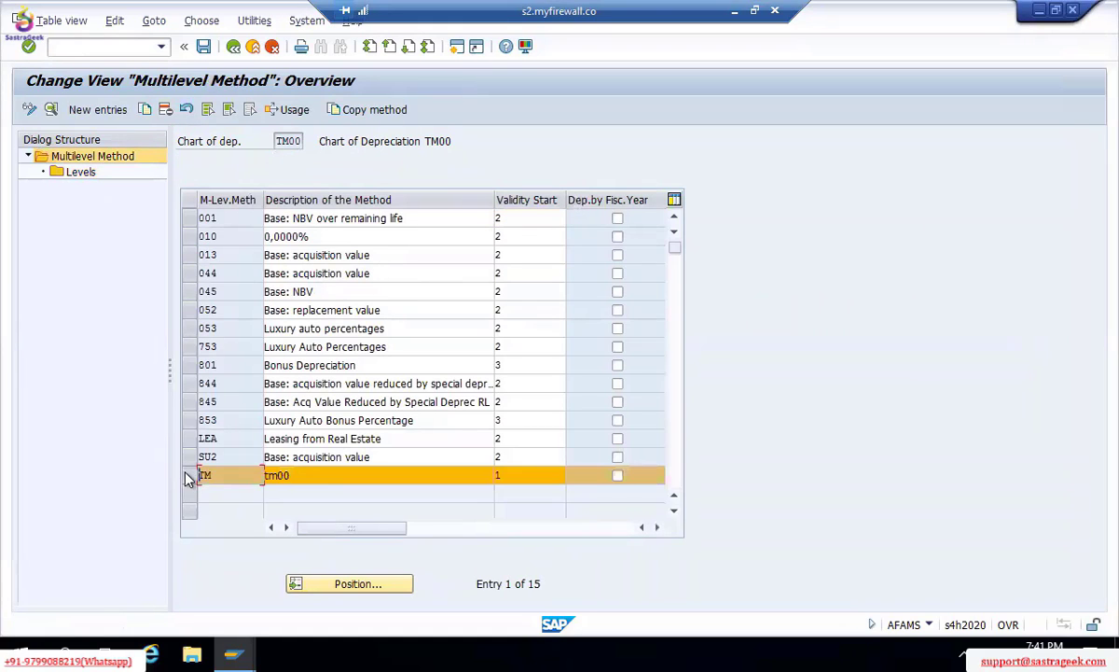
pyautogui.doubleClick(88, 179)
pyautogui.press('F3')
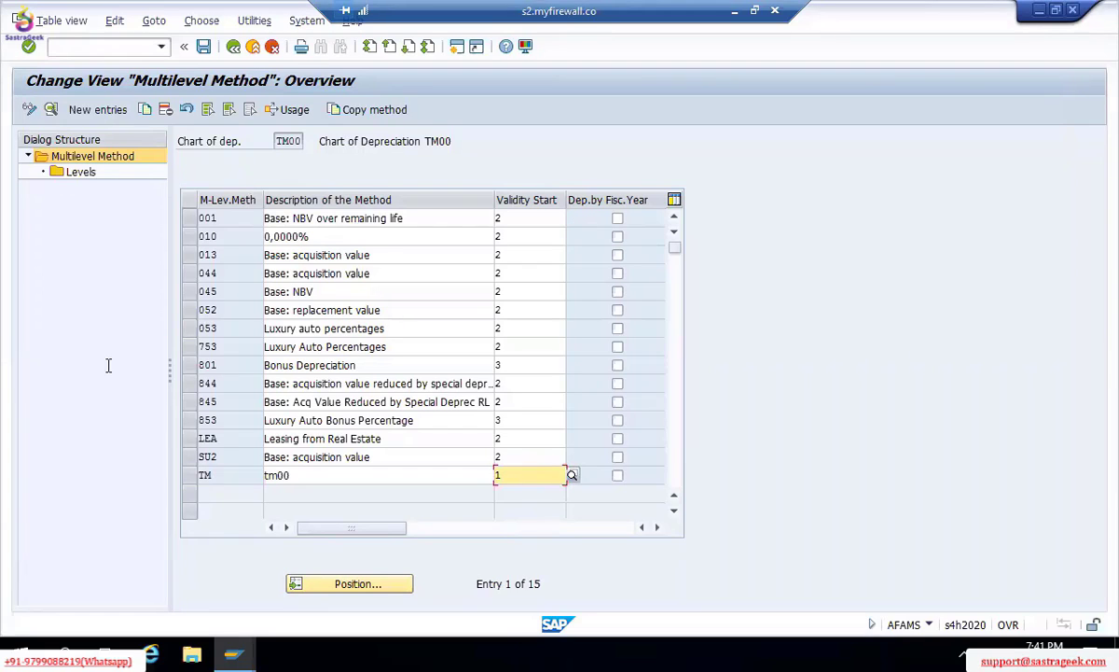
# Open the levels of multilevel method TM and start a new entry with acquisition year 9999.
pyautogui.click(187, 478)
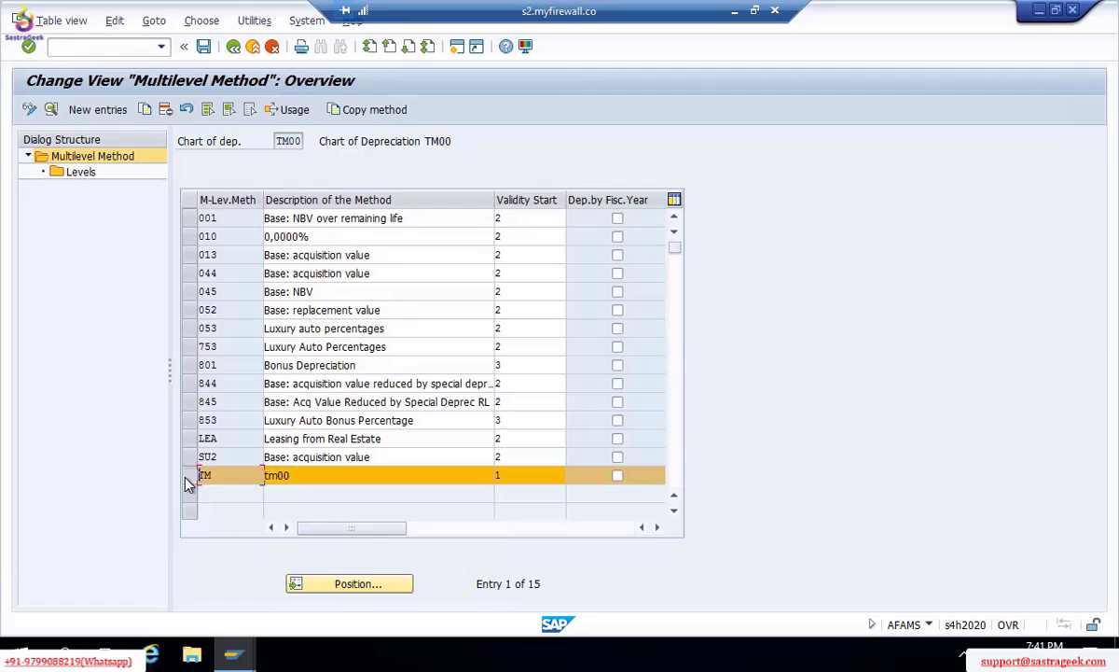
pyautogui.doubleClick(87, 174)
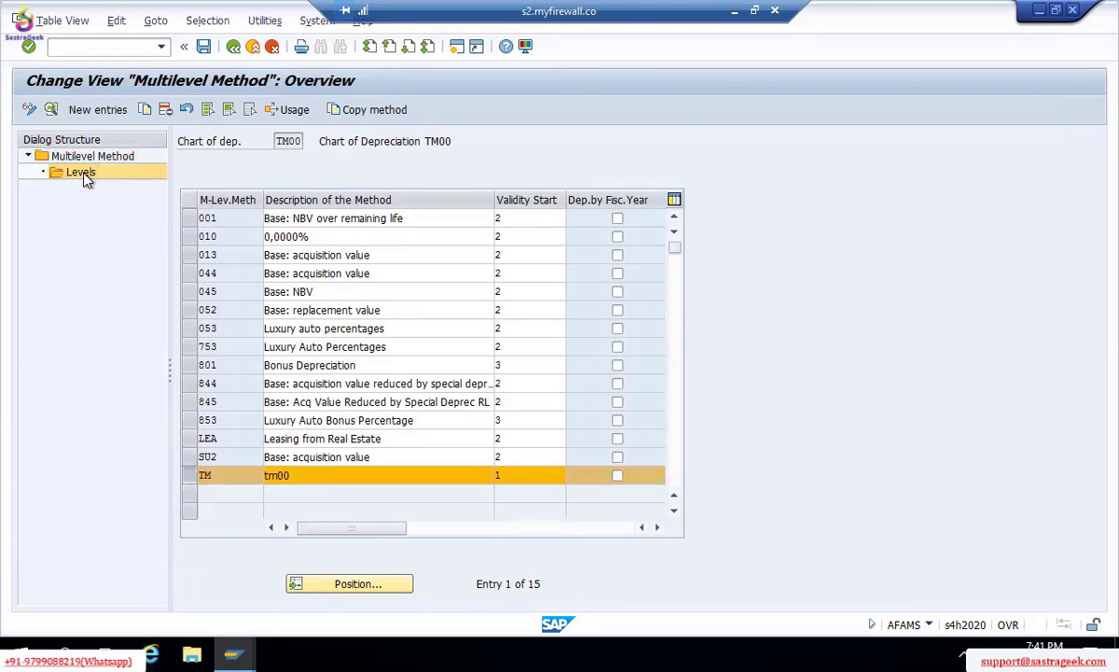
pyautogui.click(78, 107)
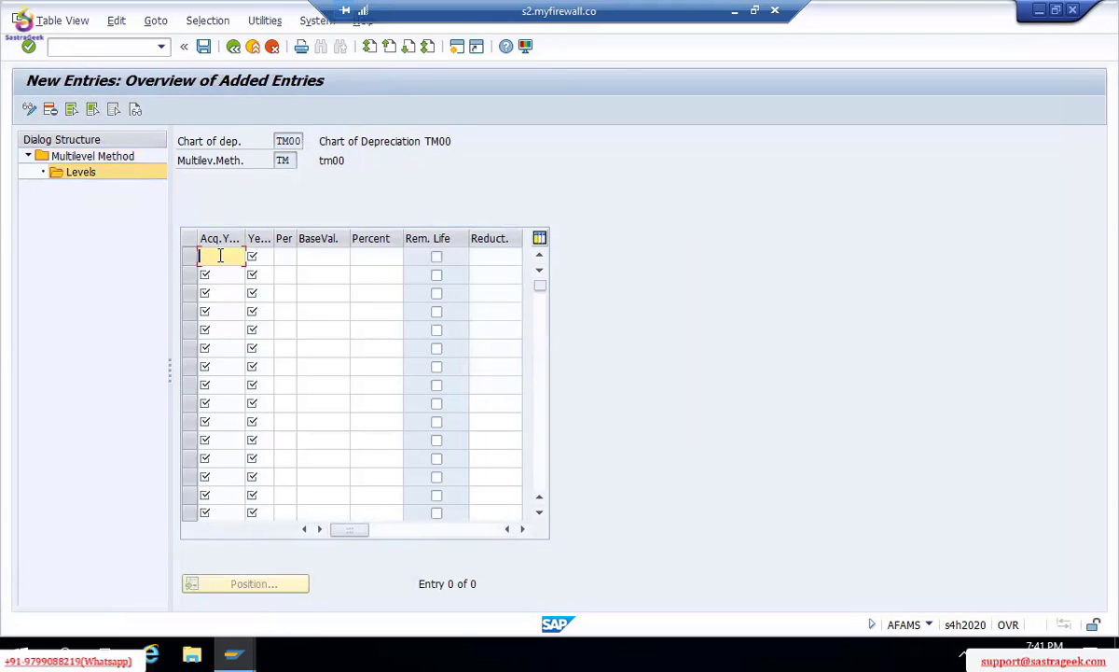
pyautogui.press('Tab')
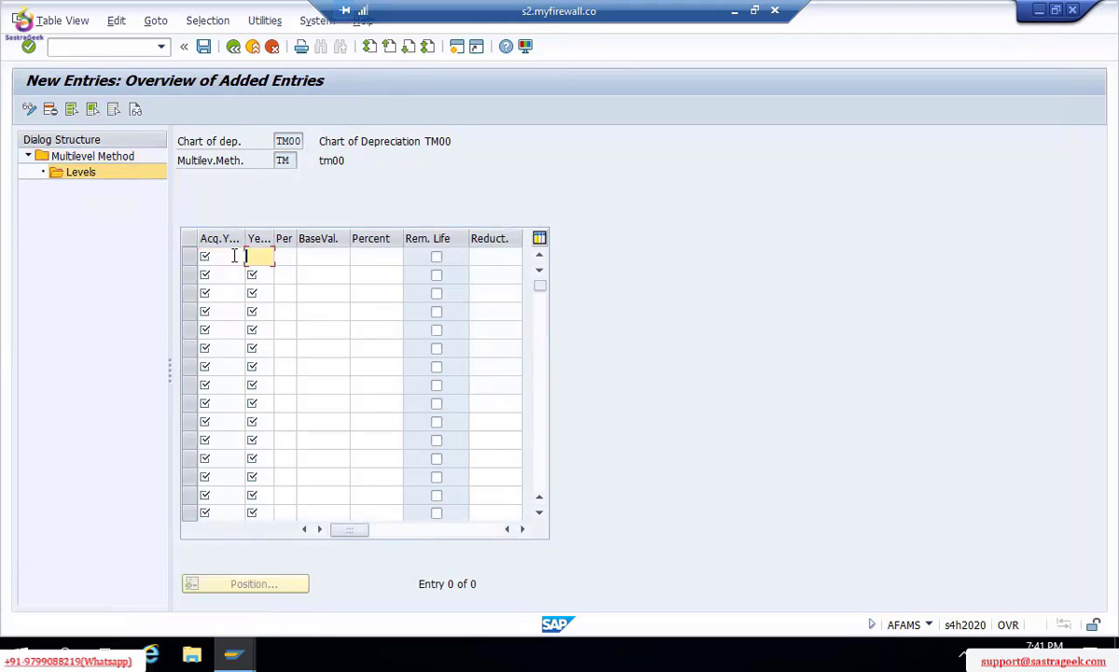
pyautogui.click(234, 255)
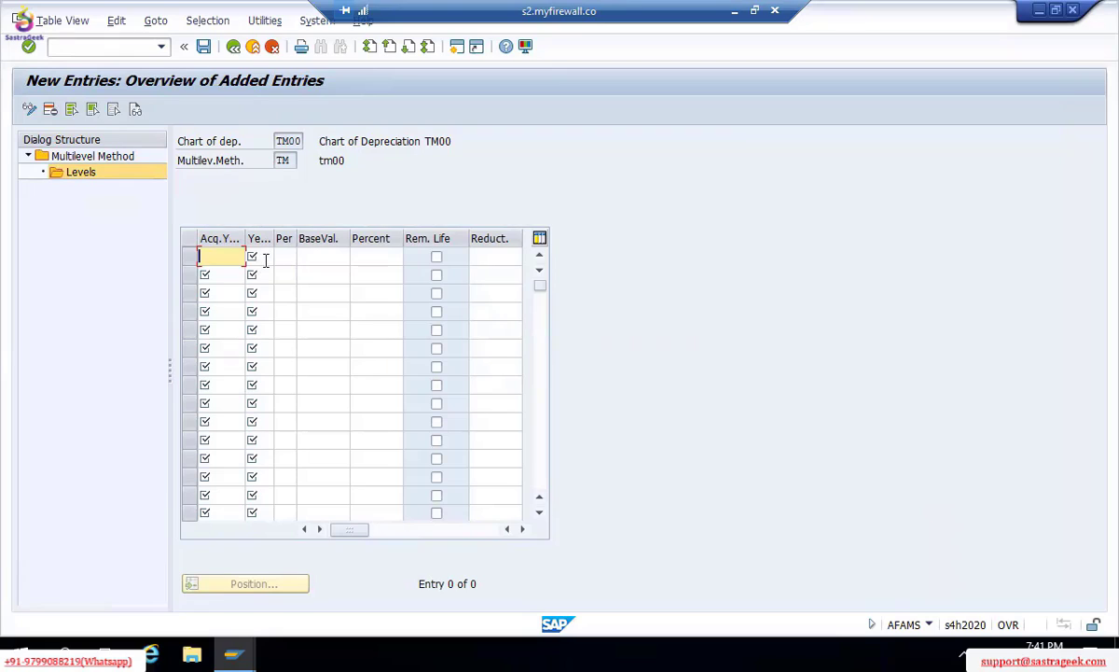
pyautogui.click(266, 260)
pyautogui.click(226, 257)
pyautogui.write('9999')
pyautogui.click(268, 258)
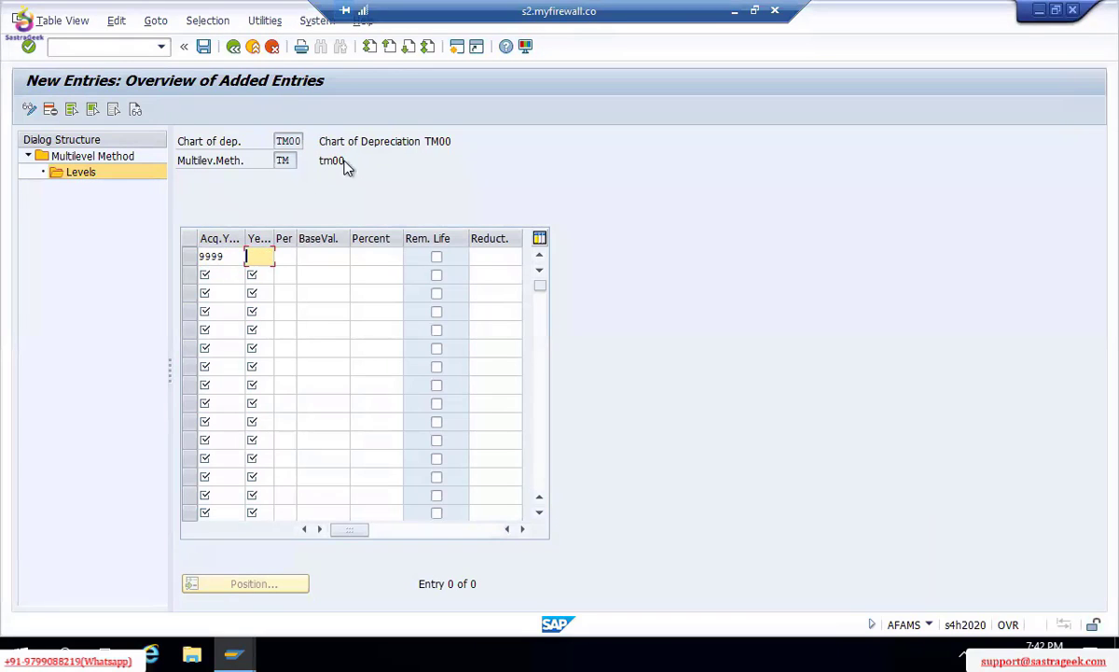
# Set the years value of the new level to 999.
pyautogui.click(232, 261)
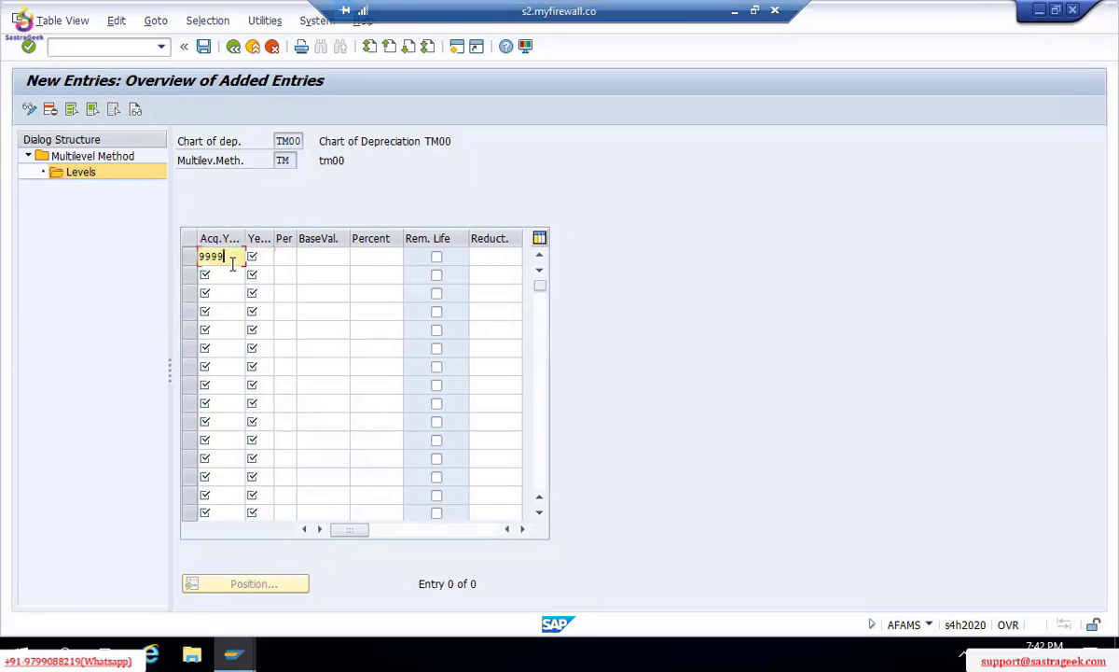
pyautogui.hotkey('shift', 'Left')
pyautogui.hotkey('shift', 'Left')
pyautogui.hotkey('shift', 'Left')
pyautogui.hotkey('shift', 'Left')
pyautogui.press('Tab')
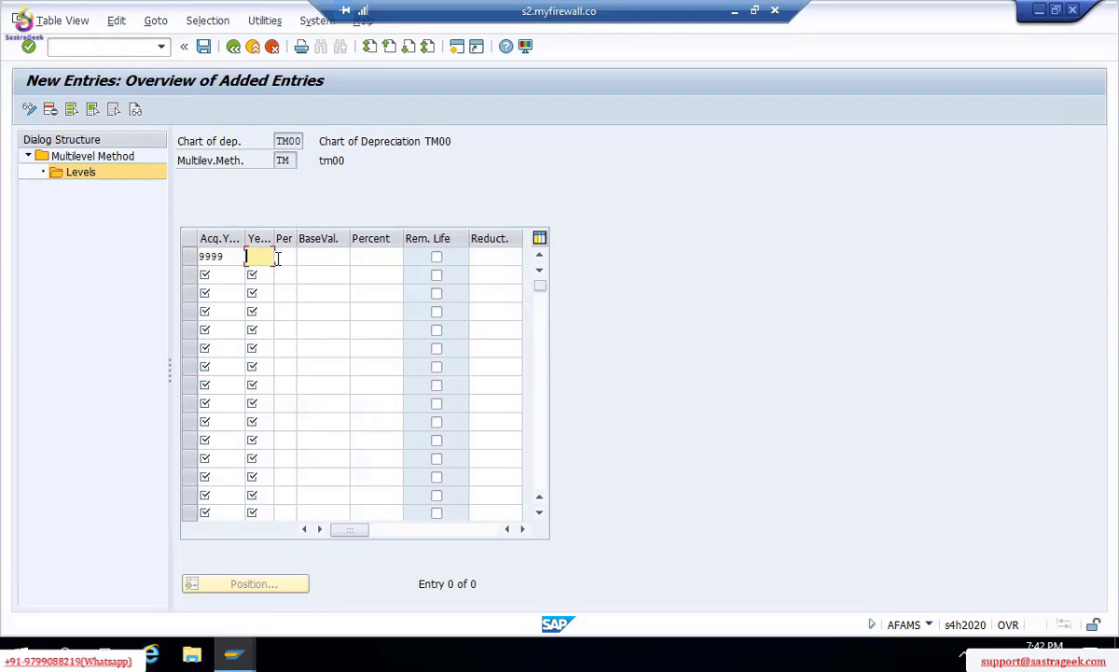
pyautogui.write('999')
pyautogui.press('Tab')
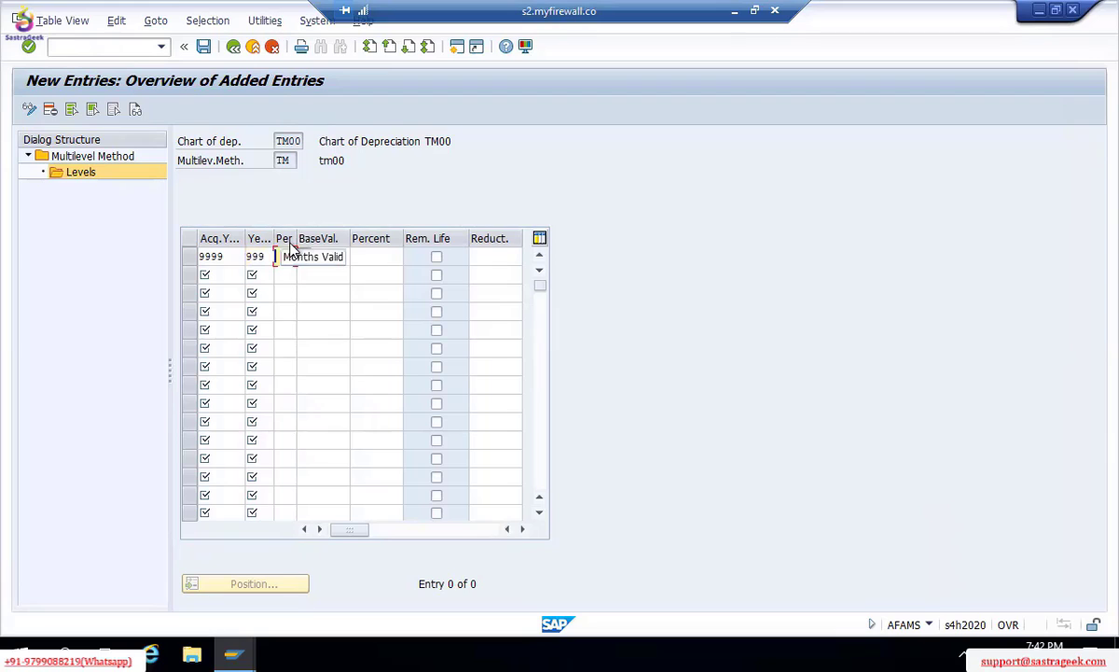
# Give the new level validity period 000 months, base value 01 (Acquisition value) and a percentage of 5.
pyautogui.press('F4')
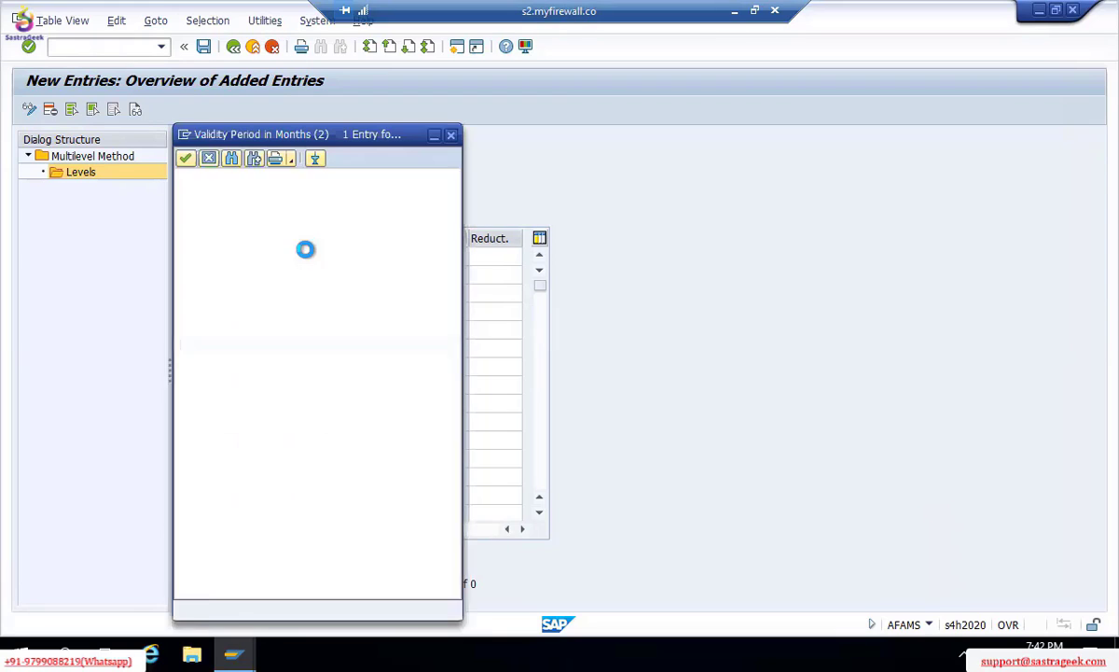
pyautogui.doubleClick(186, 194)
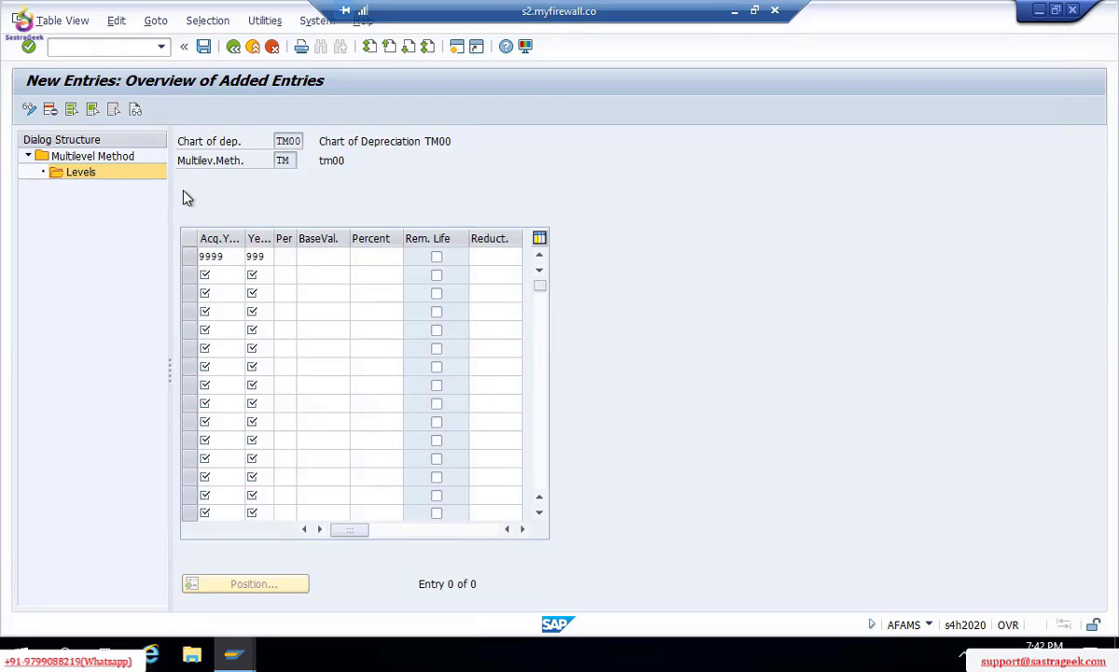
pyautogui.click(332, 257)
pyautogui.click(356, 257)
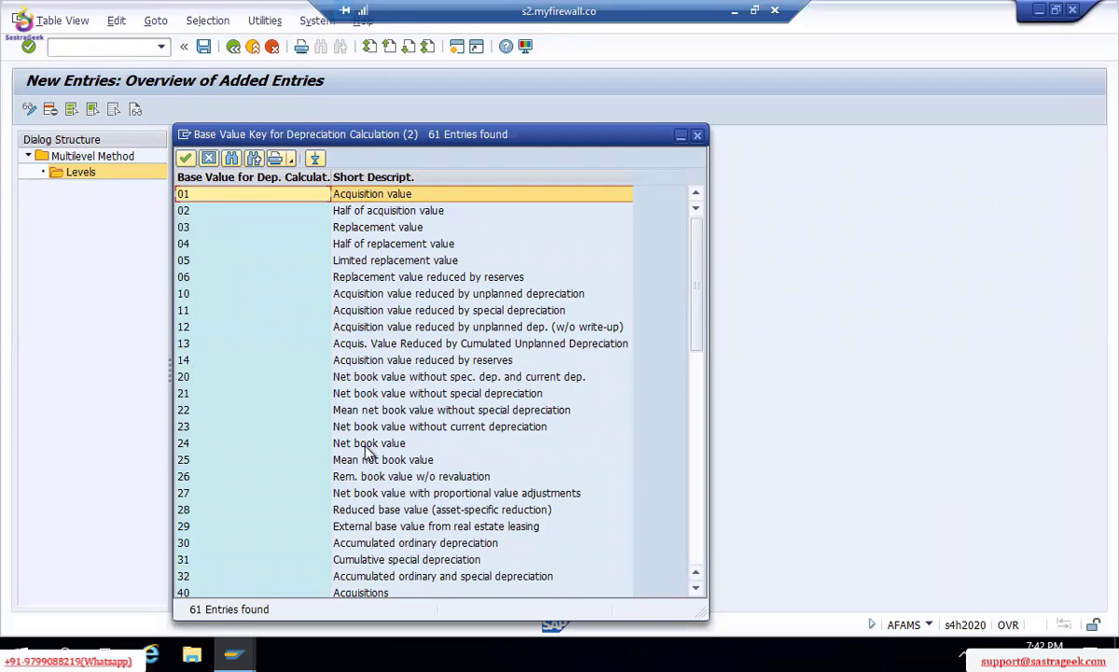
pyautogui.doubleClick(374, 194)
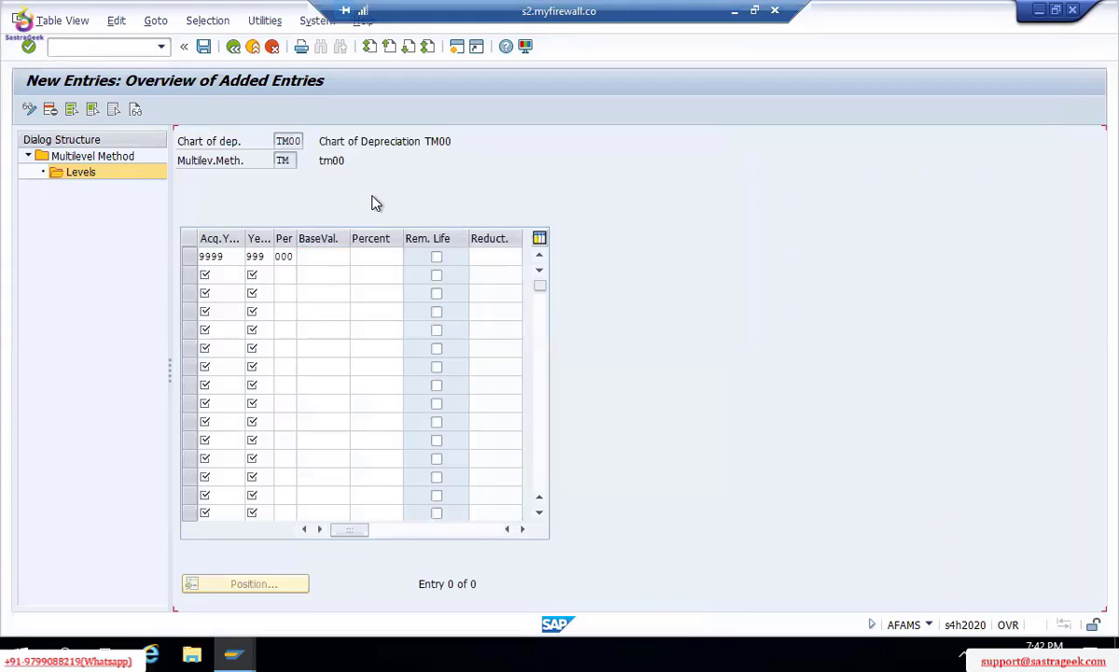
pyautogui.click(386, 256)
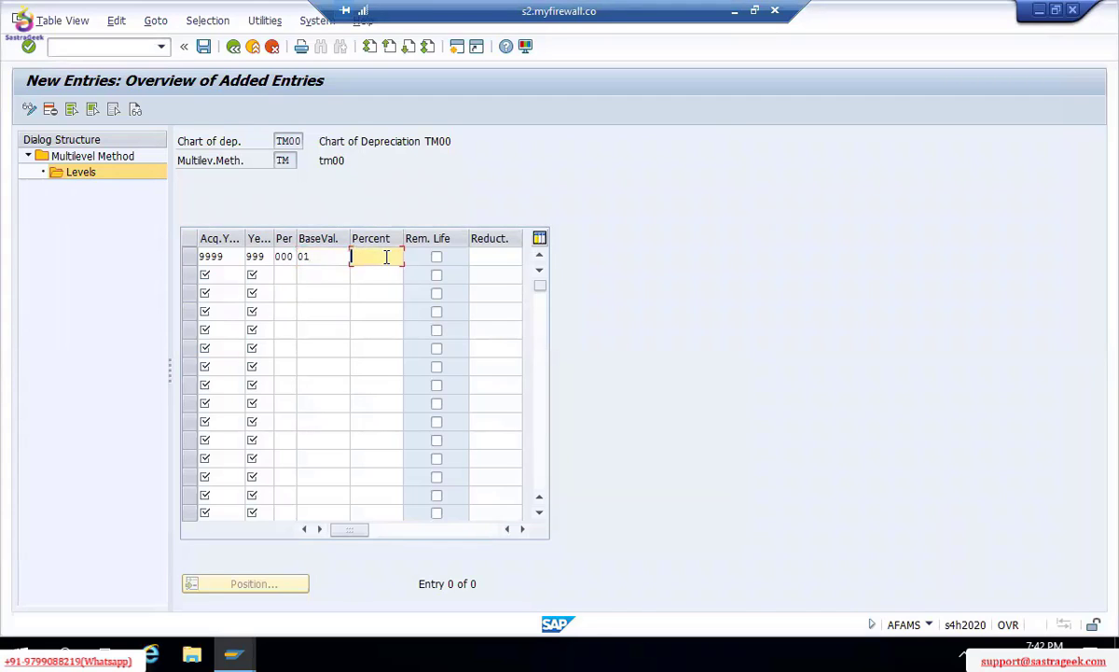
pyautogui.write('8')
pyautogui.press('BackSpace')
pyautogui.write('5')
# Save the new level under the customizing request TM00 ASSET ACCOUNTING.
pyautogui.hotkey('ctrl', 's')
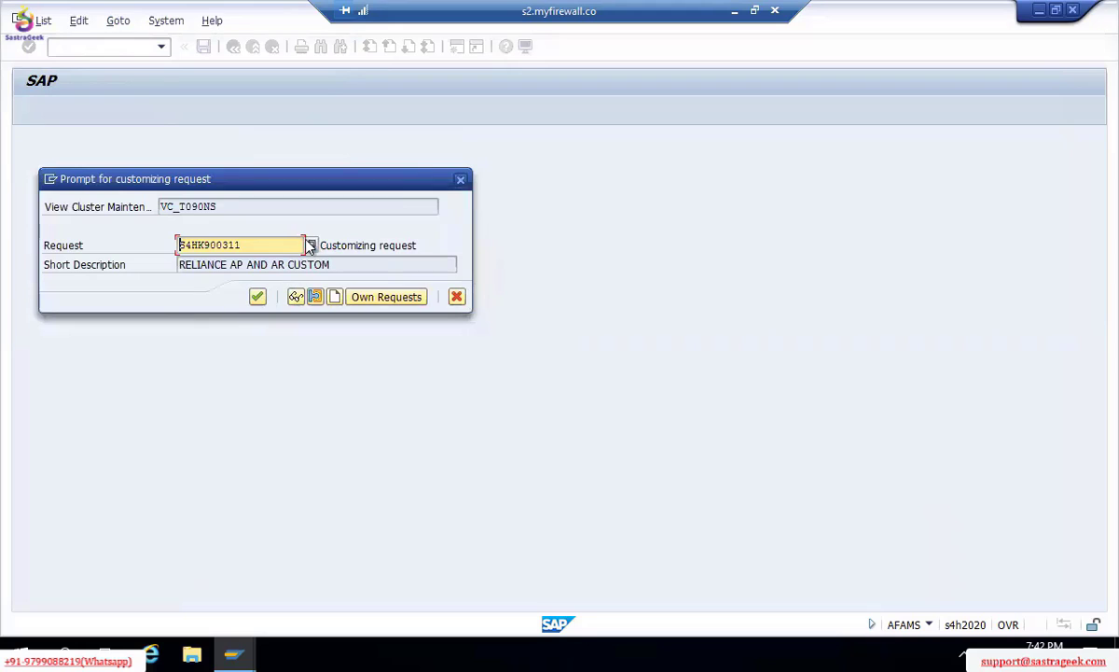
pyautogui.click(308, 244)
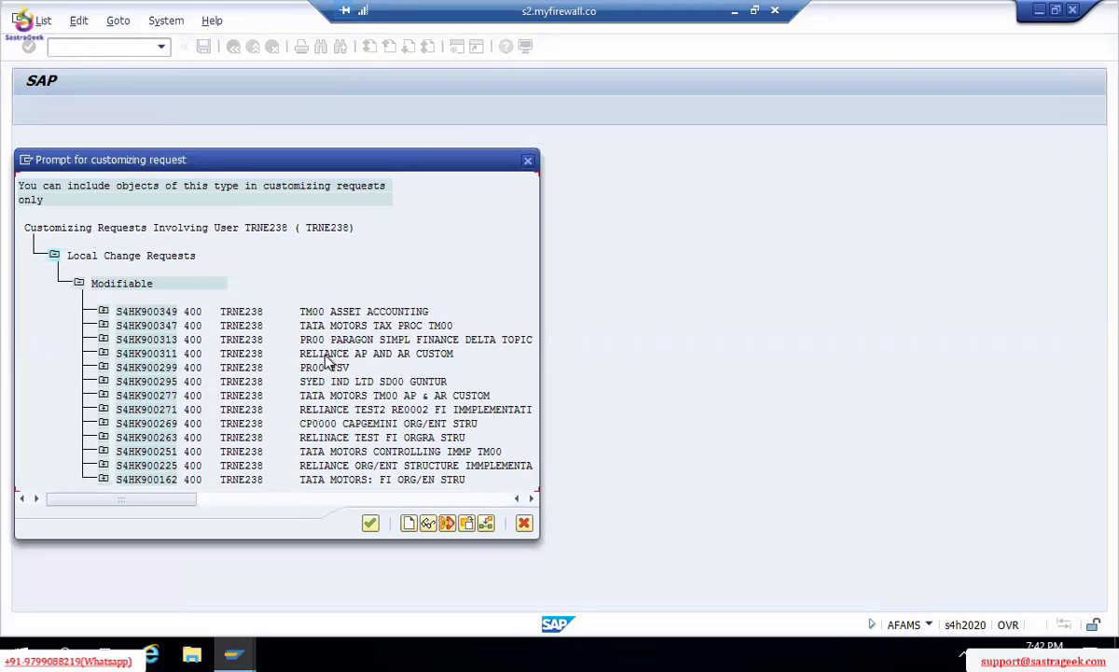
pyautogui.doubleClick(324, 316)
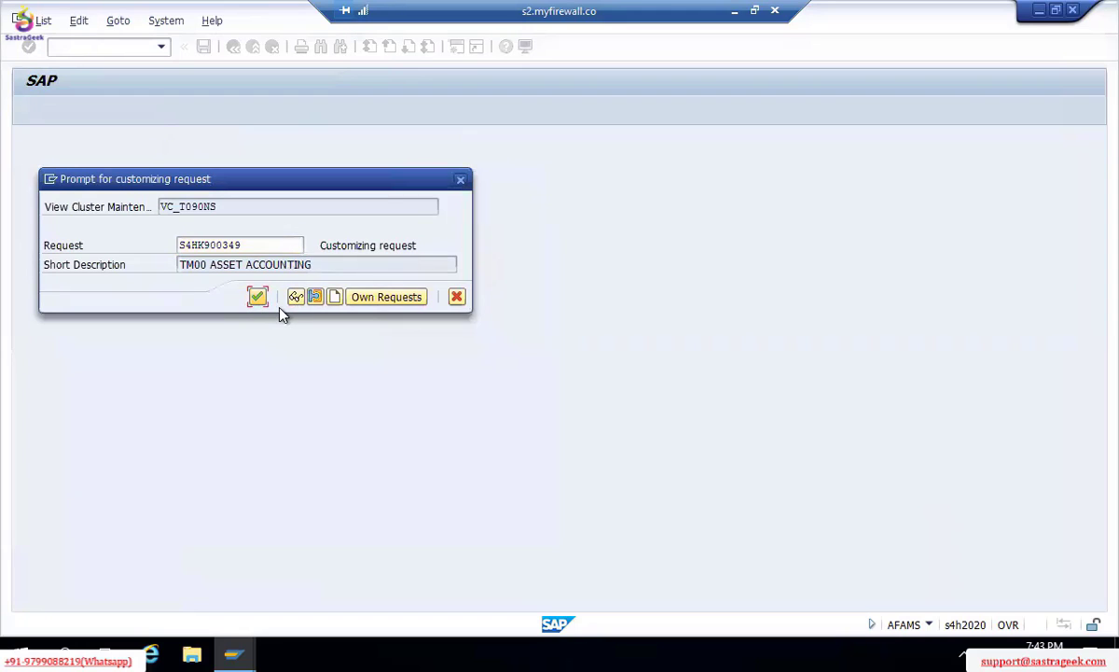
pyautogui.click(257, 297)
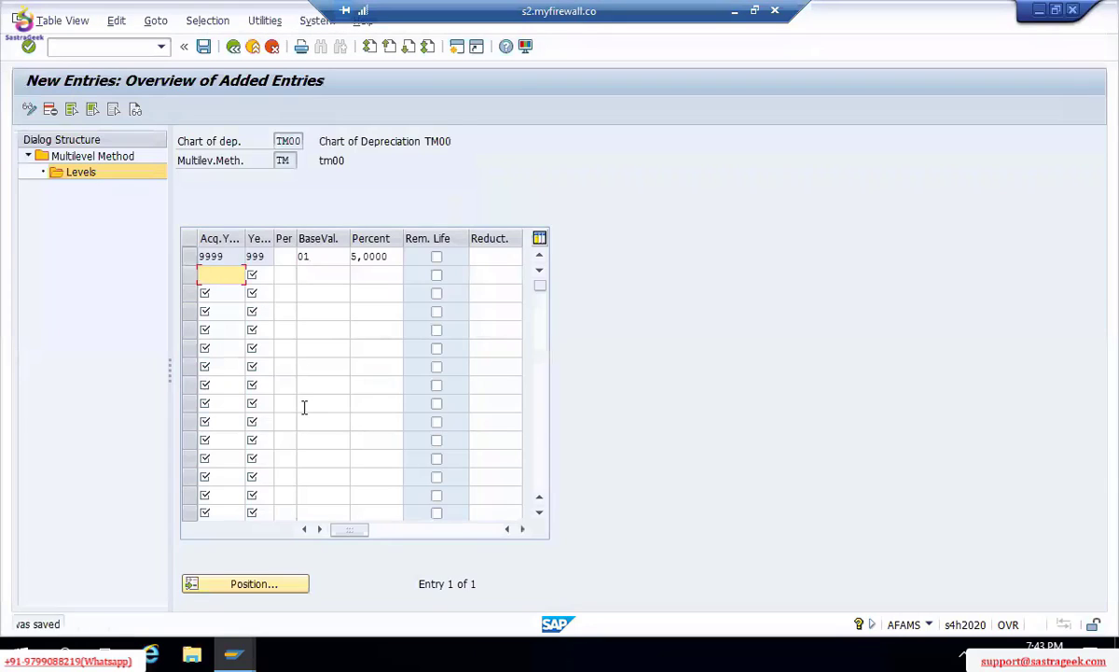
# Switch to the depreciation key session and reopen the calculation method details of key TM00 from the key overview.
pyautogui.click(85, 48)
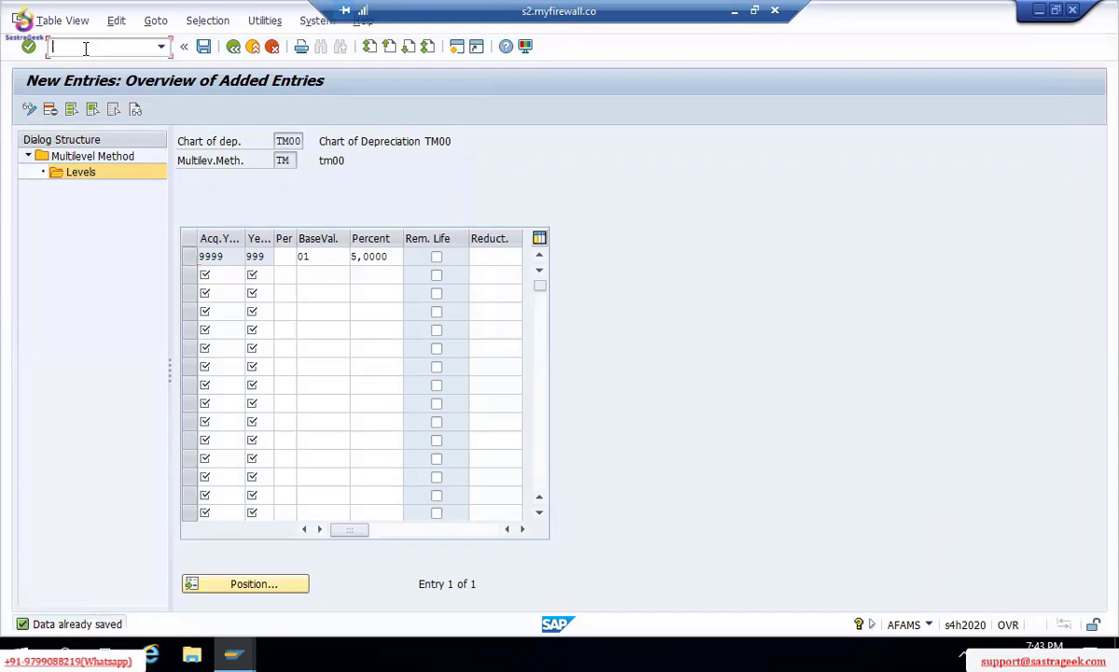
pyautogui.hotkey('alt', 'Tab')
pyautogui.hotkey('alt', 'Tab')
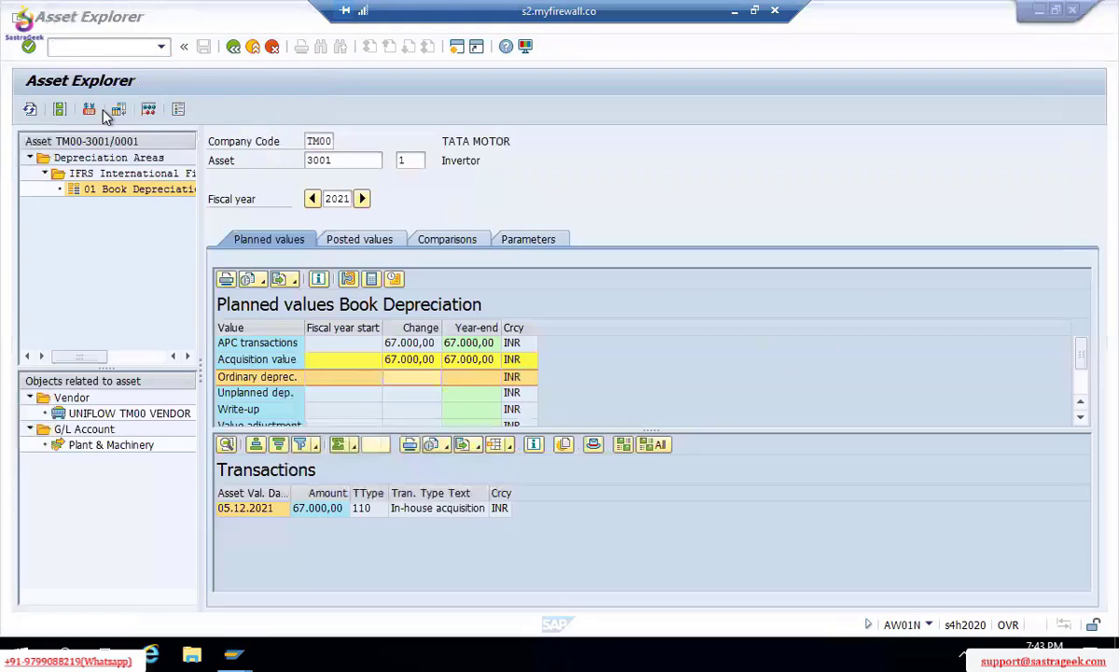
pyautogui.hotkey('alt', 'Tab')
pyautogui.hotkey('alt', 'Tab')
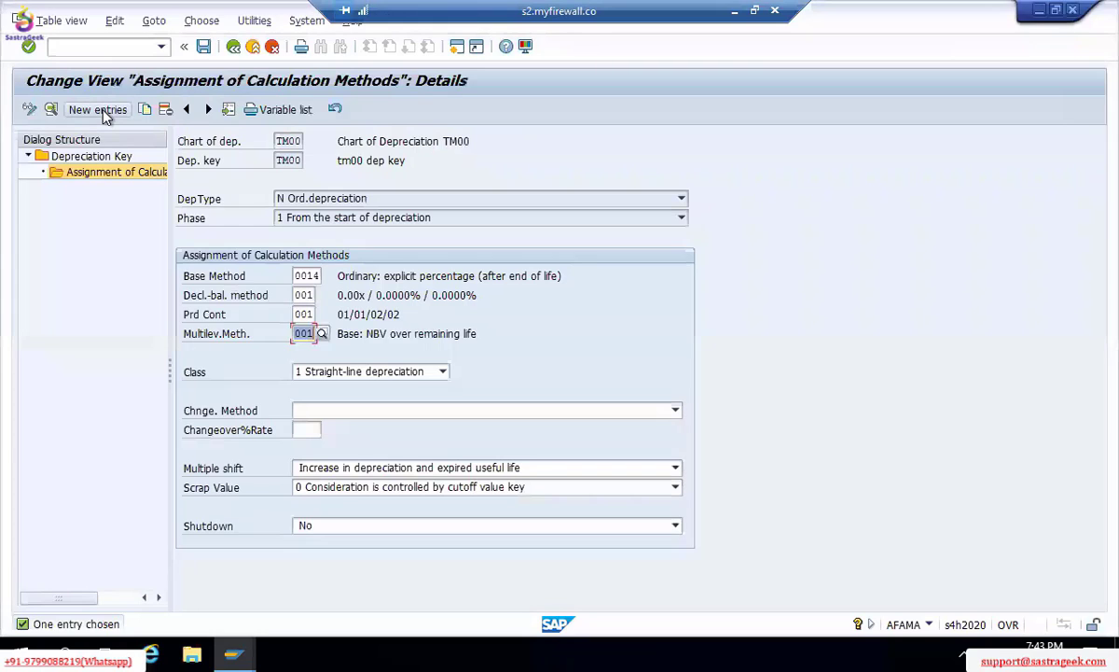
pyautogui.press('F3')
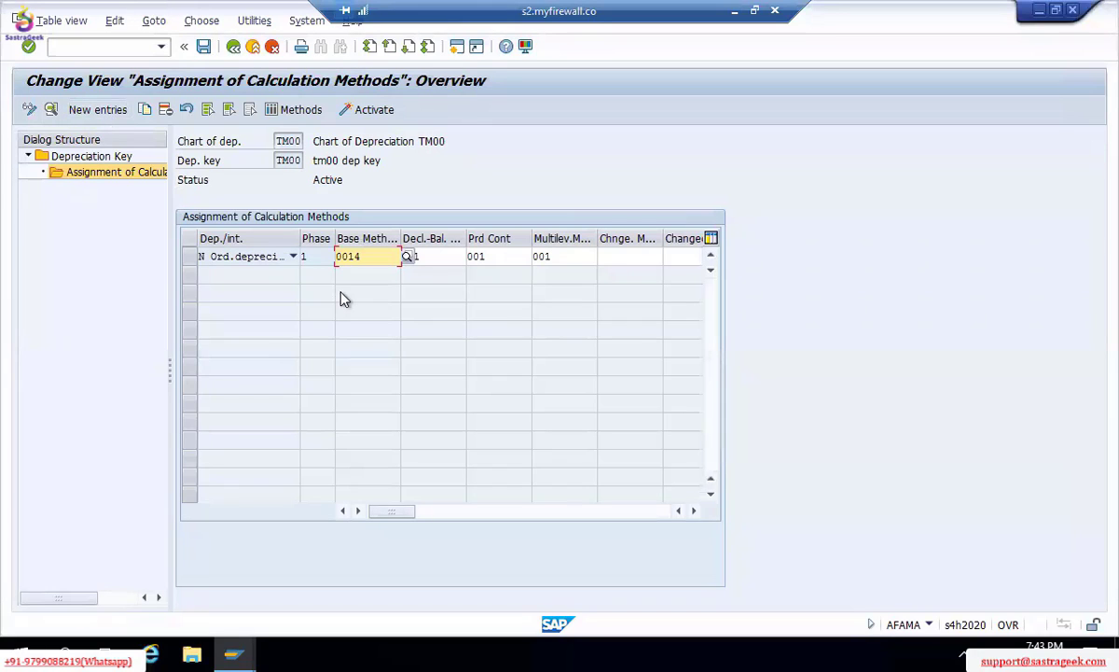
pyautogui.press('F3')
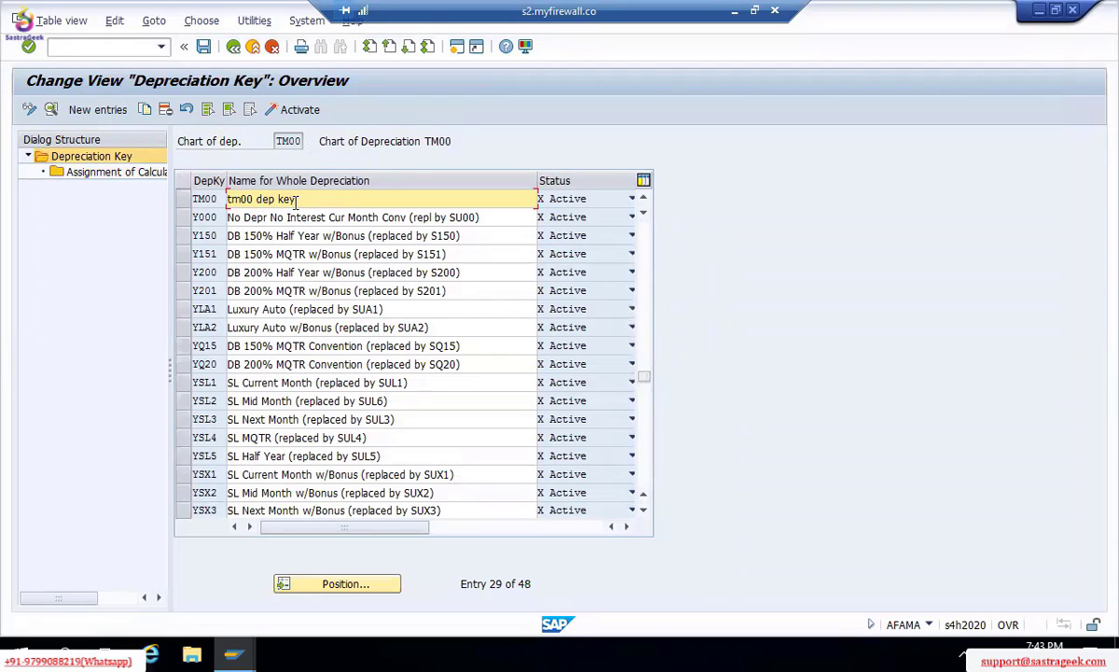
pyautogui.moveTo(297, 200); pyautogui.dragTo(226, 200)
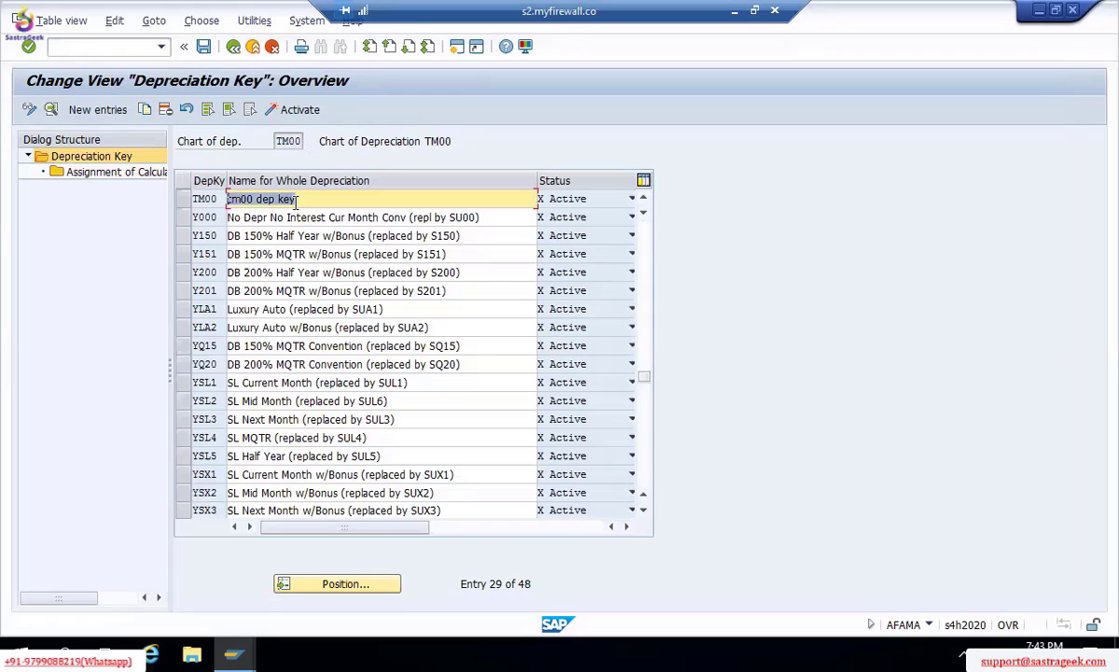
pyautogui.click(184, 198)
pyautogui.doubleClick(131, 172)
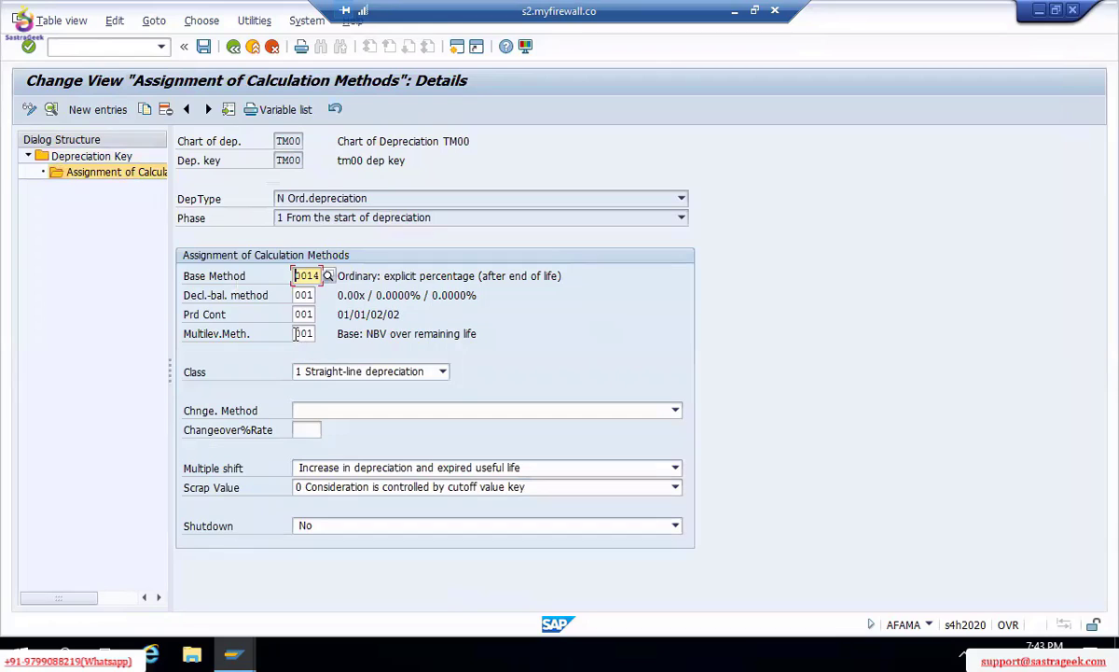
# Assign multilevel method TM to depreciation key TM00 and save it under the customizing request TM00 ASSET ACCOUNTING.
pyautogui.doubleClick(300, 333)
pyautogui.press('Delete')
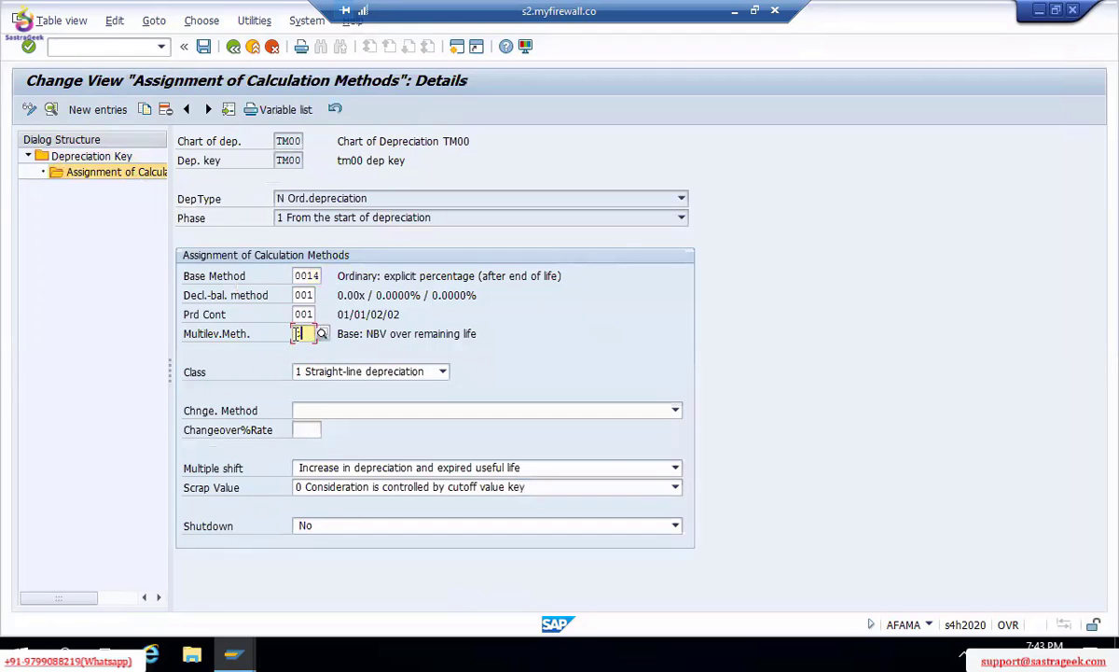
pyautogui.write('tm')
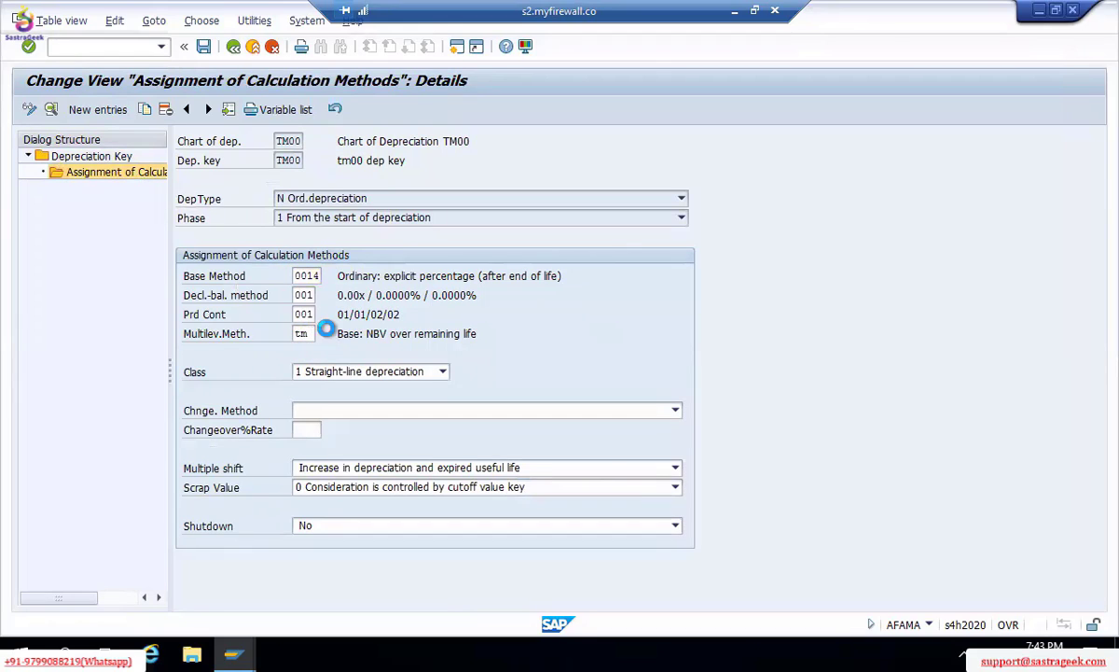
pyautogui.click(322, 334)
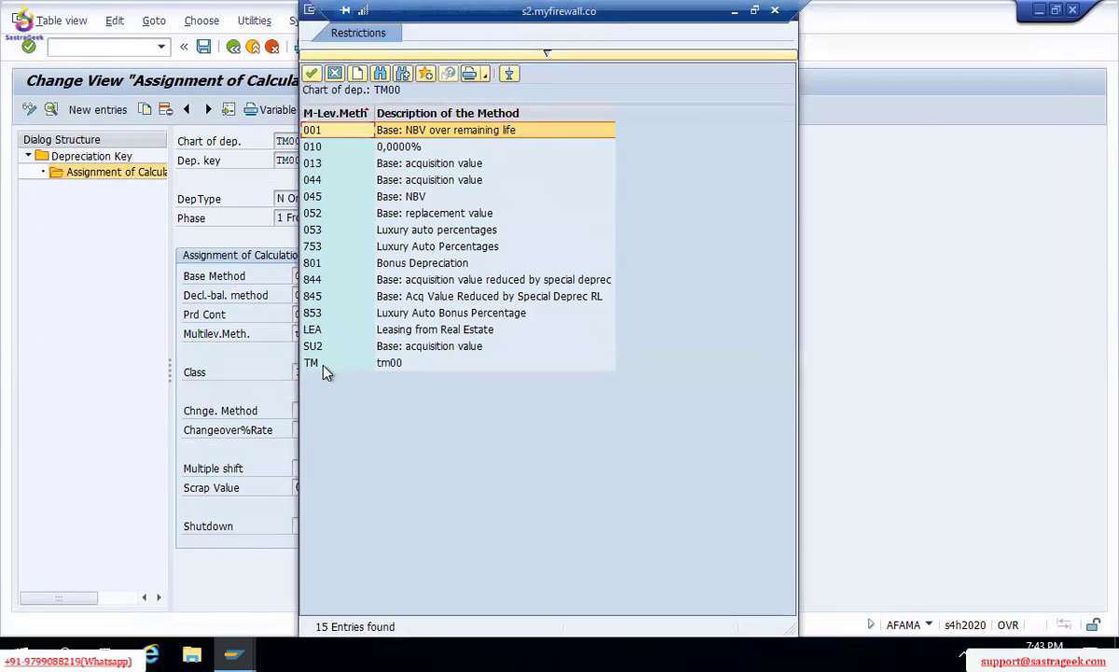
pyautogui.doubleClick(325, 368)
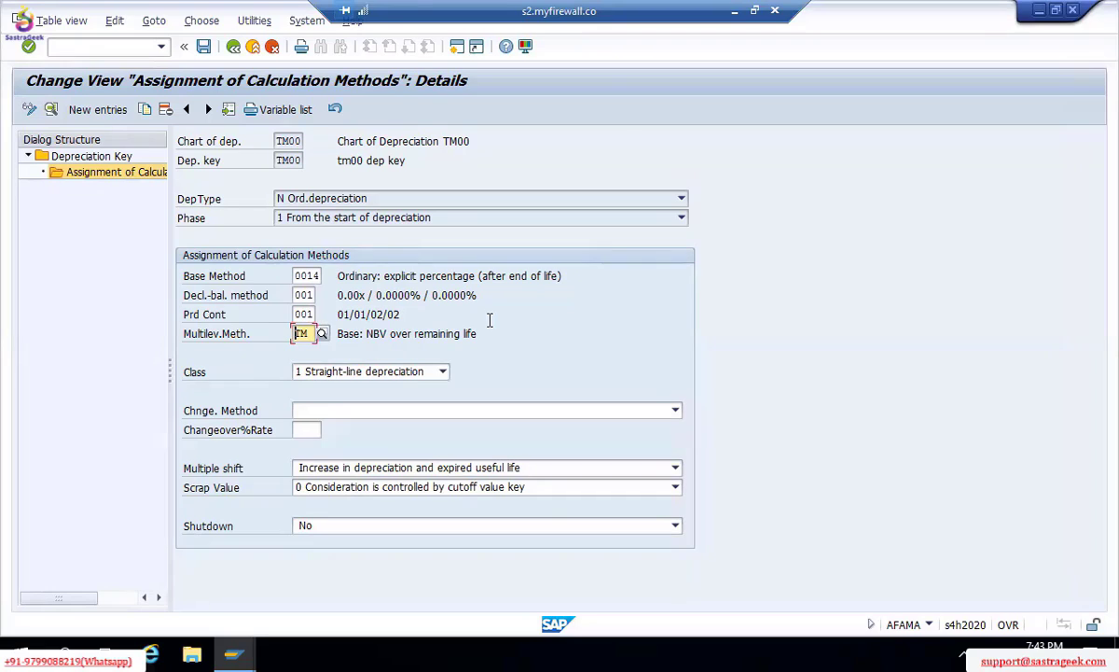
pyautogui.press('Return')
pyautogui.hotkey('ctrl', 's')
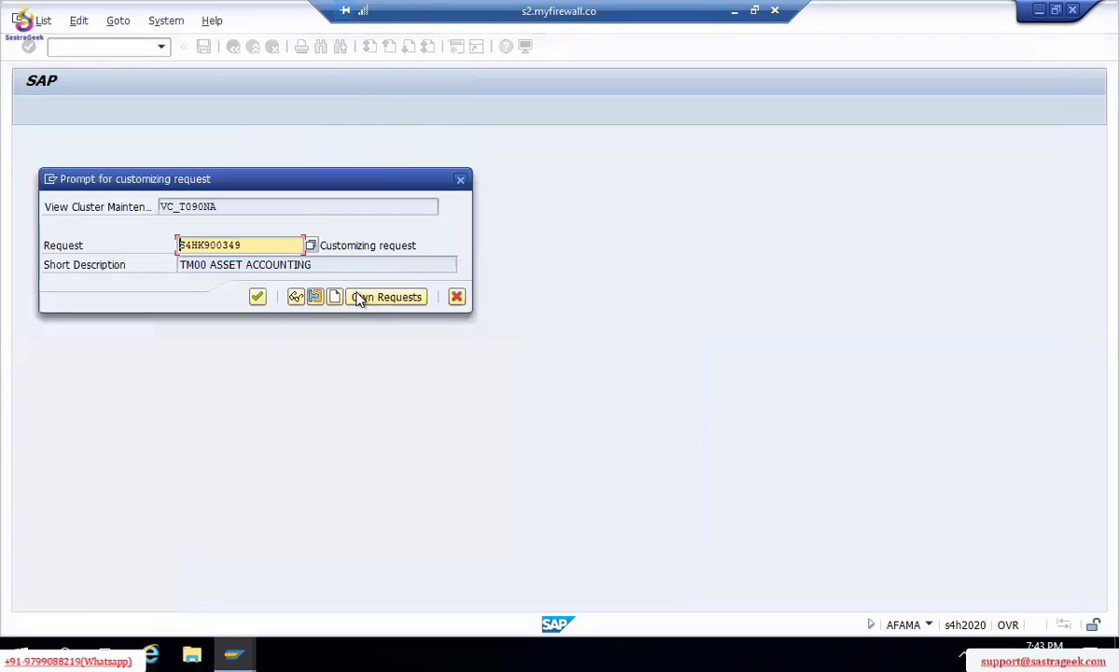
pyautogui.click(258, 296)
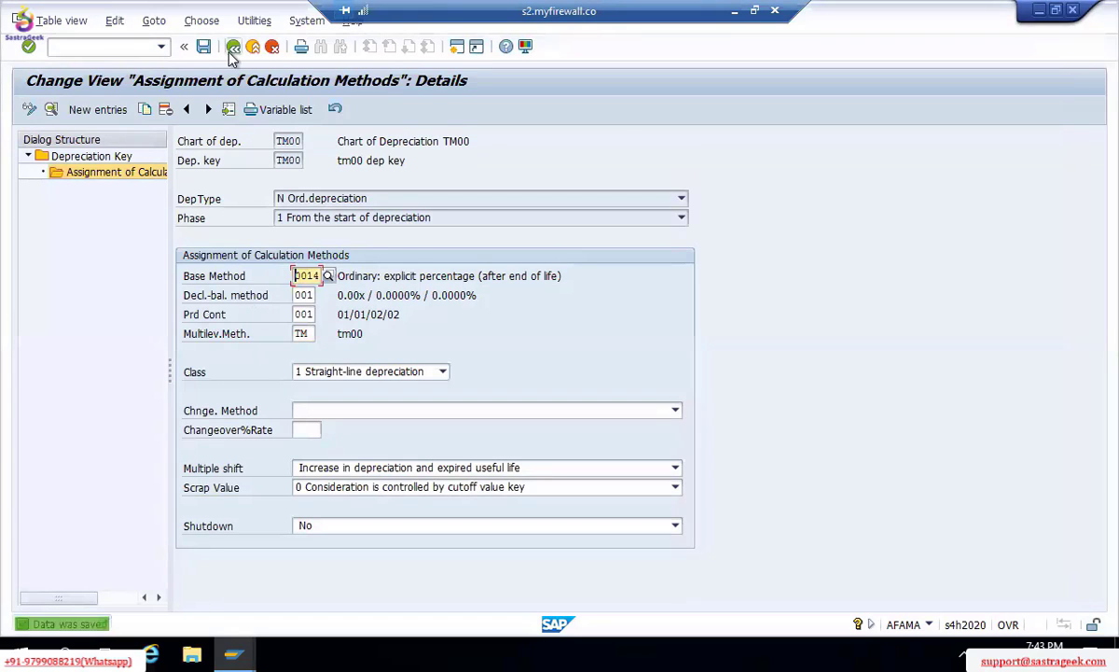
# Leave the depreciation key maintenance and the customizing project and return to the SAP Easy Access screen.
pyautogui.click(233, 47)
pyautogui.click(234, 47)
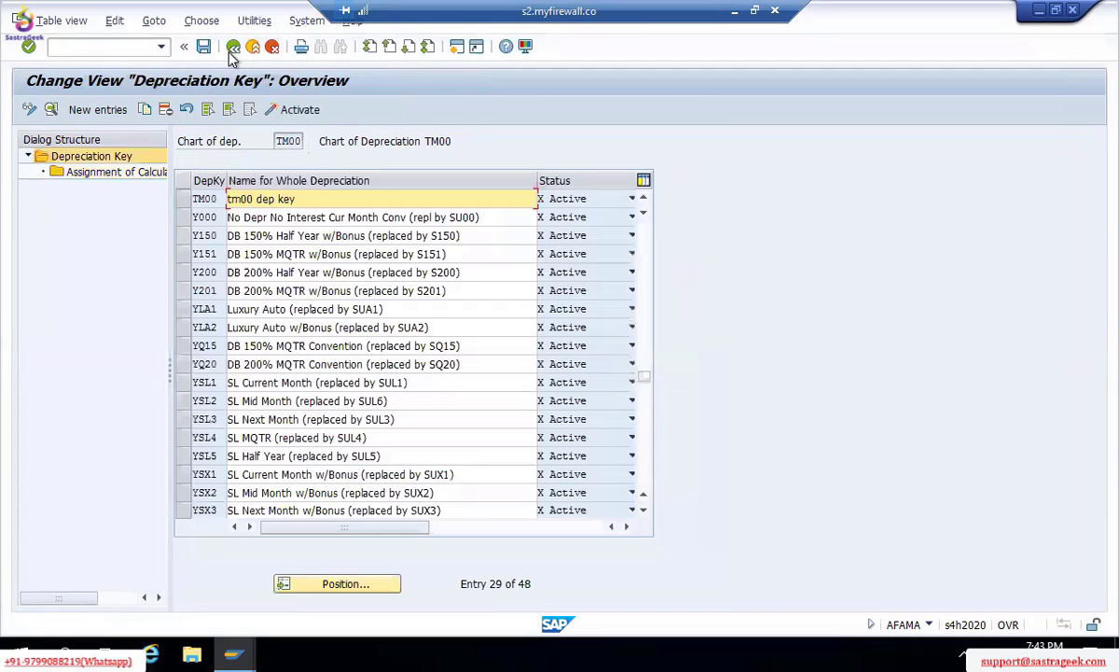
pyautogui.click(233, 47)
pyautogui.click(234, 47)
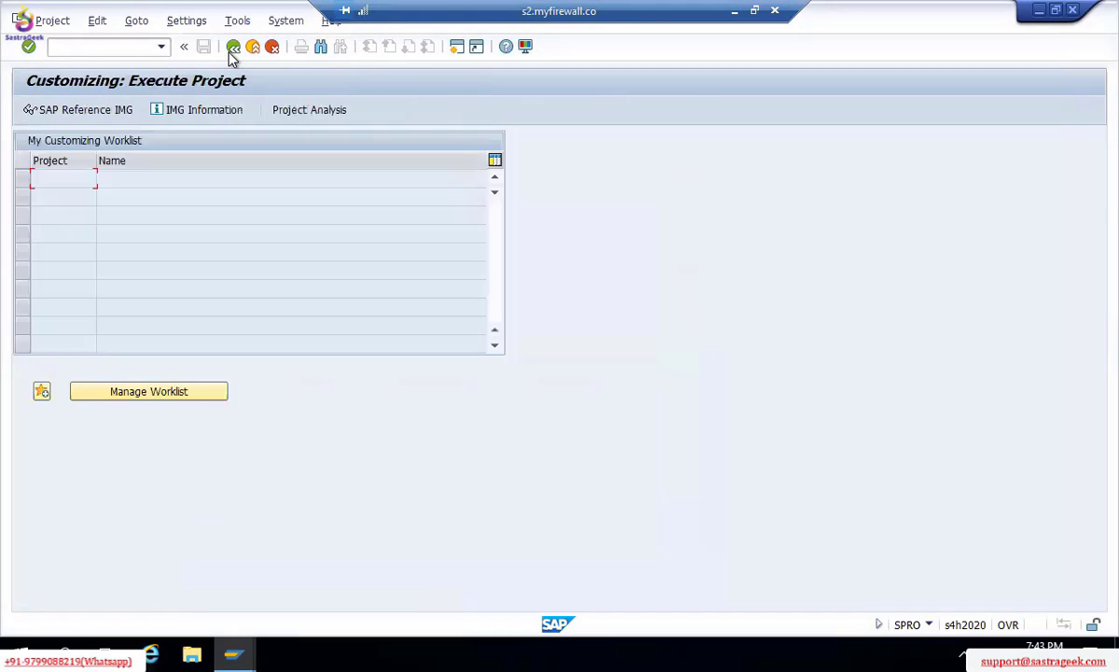
pyautogui.click(233, 47)
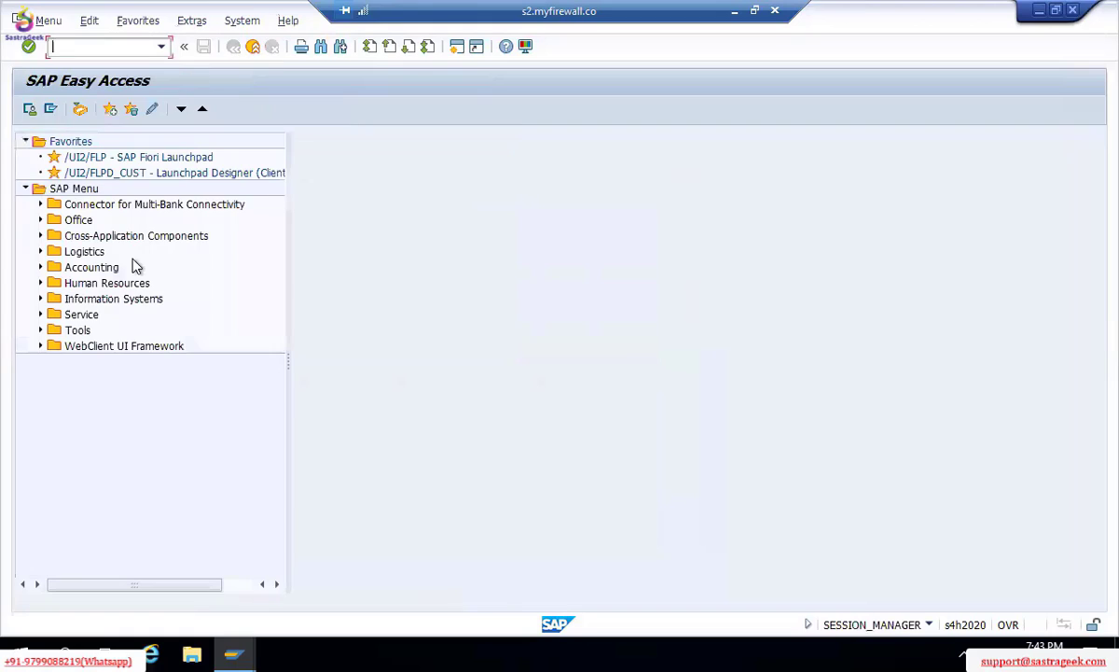
# Open the asset creation transaction AS01 from Accounting > Financial Accounting > Fixed Assets > Asset > Create.
pyautogui.click(40, 267)
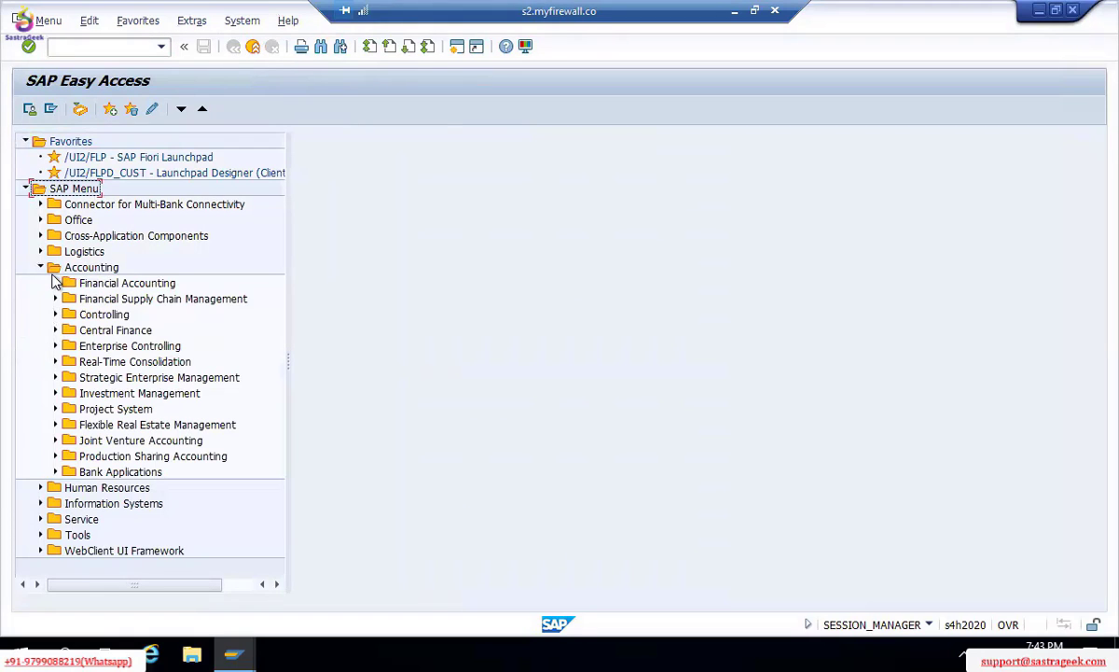
pyautogui.click(55, 284)
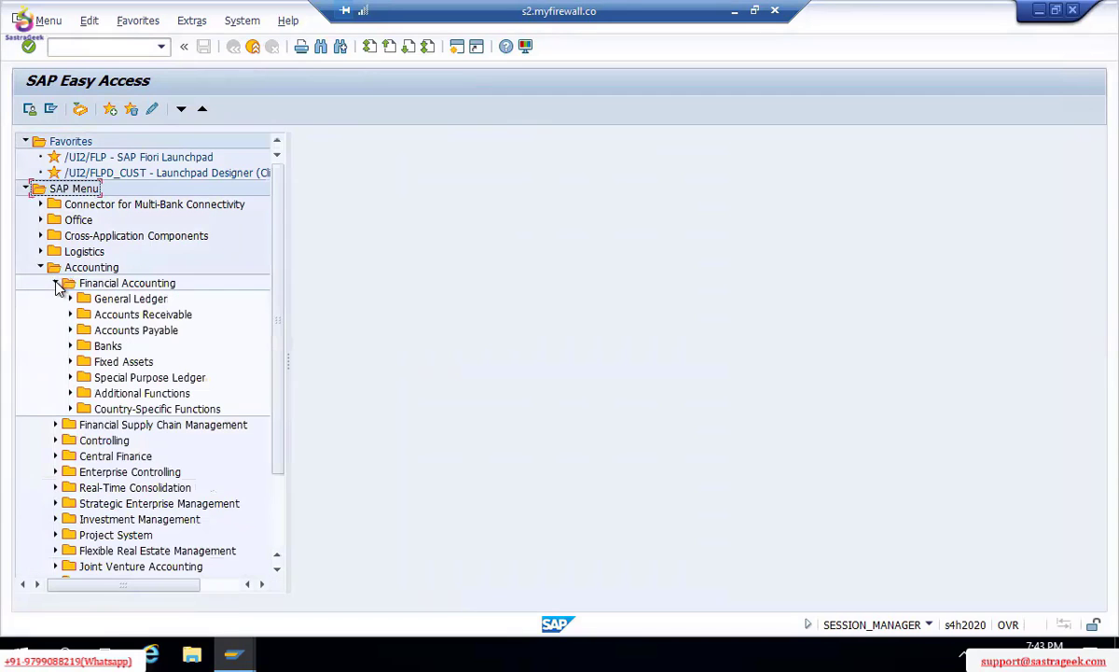
pyautogui.click(70, 362)
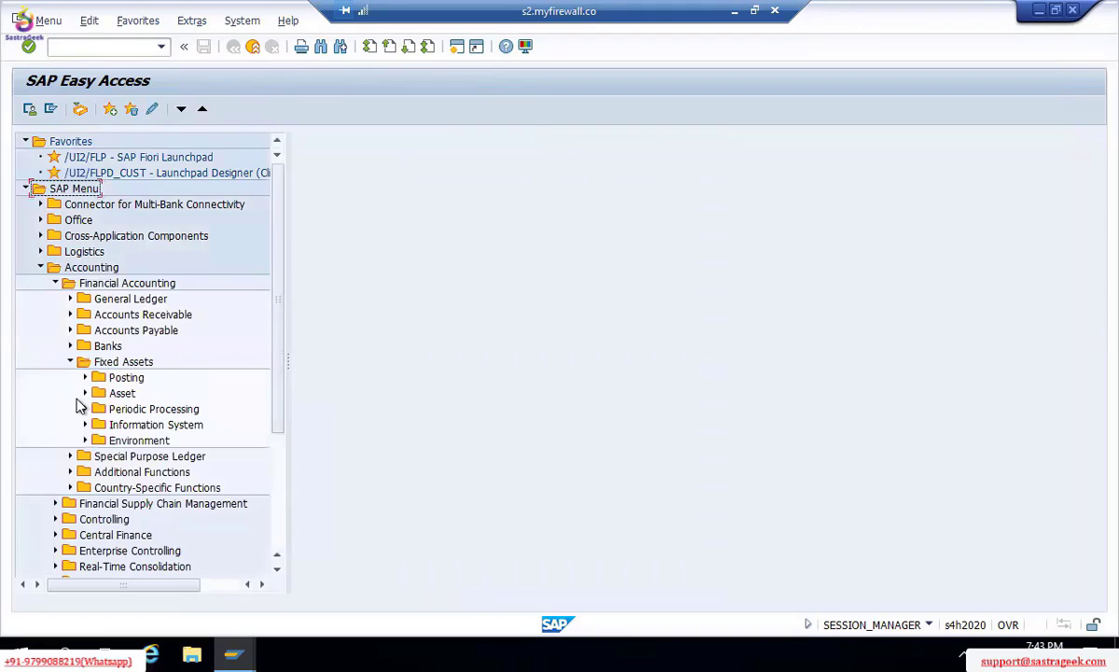
pyautogui.click(84, 394)
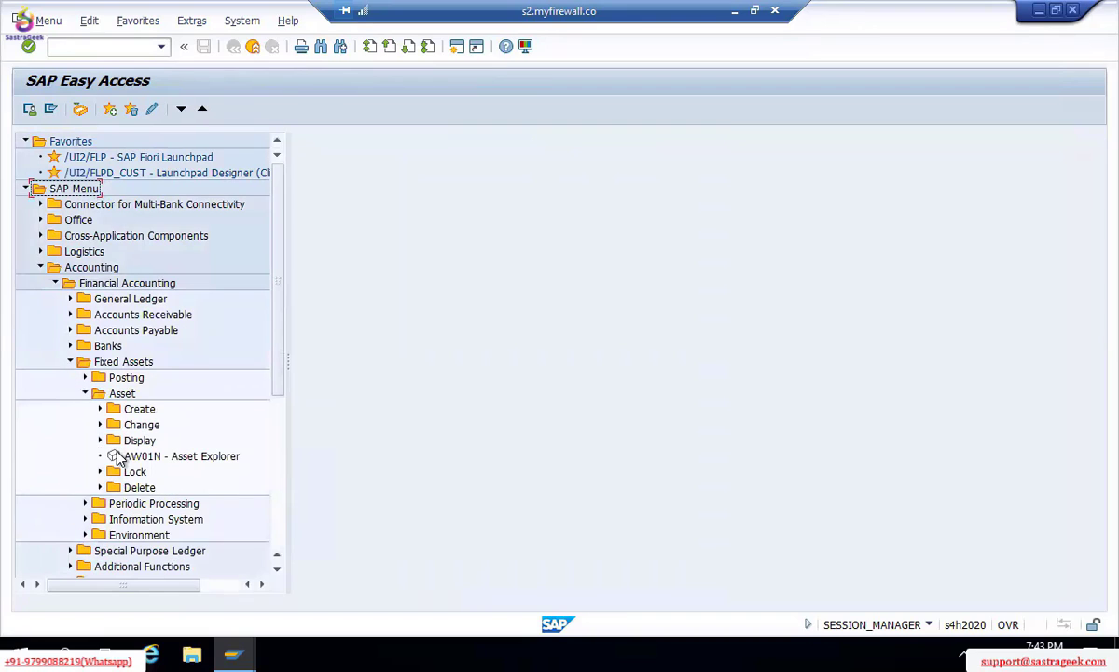
pyautogui.click(101, 409)
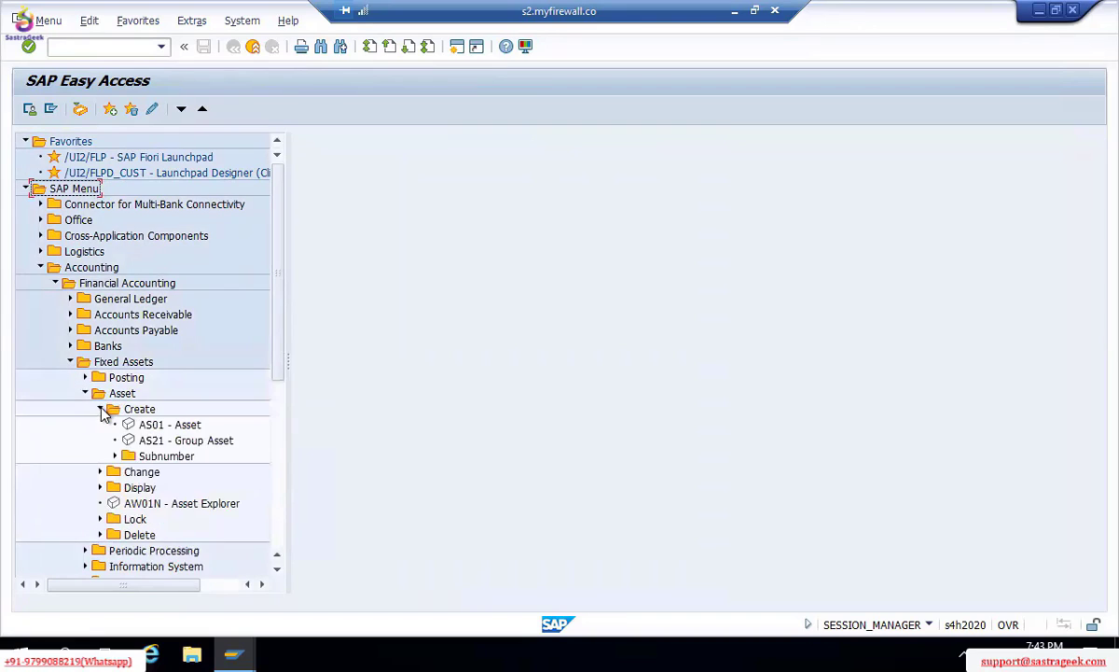
pyautogui.doubleClick(170, 426)
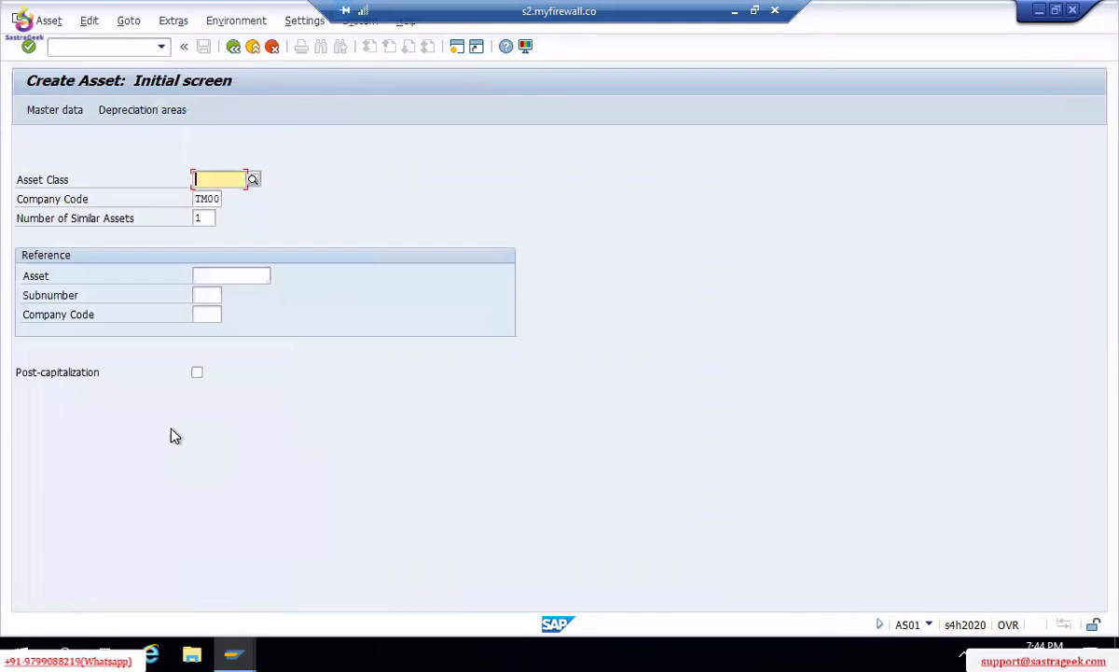
pyautogui.click(253, 179)
pyautogui.write('*')
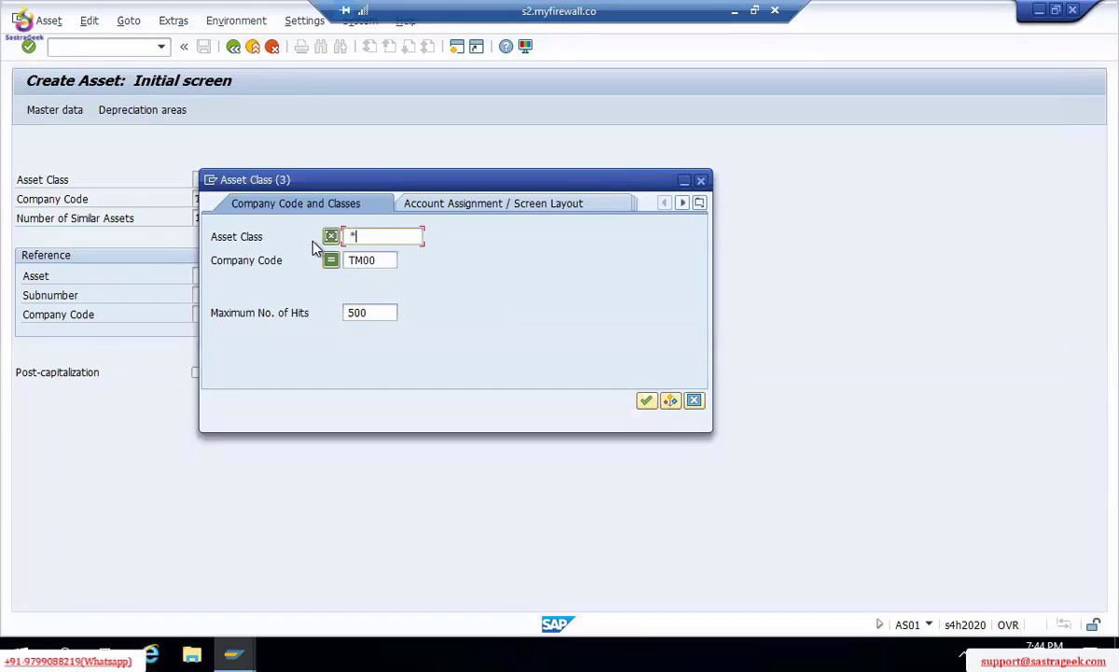
pyautogui.press('Return')
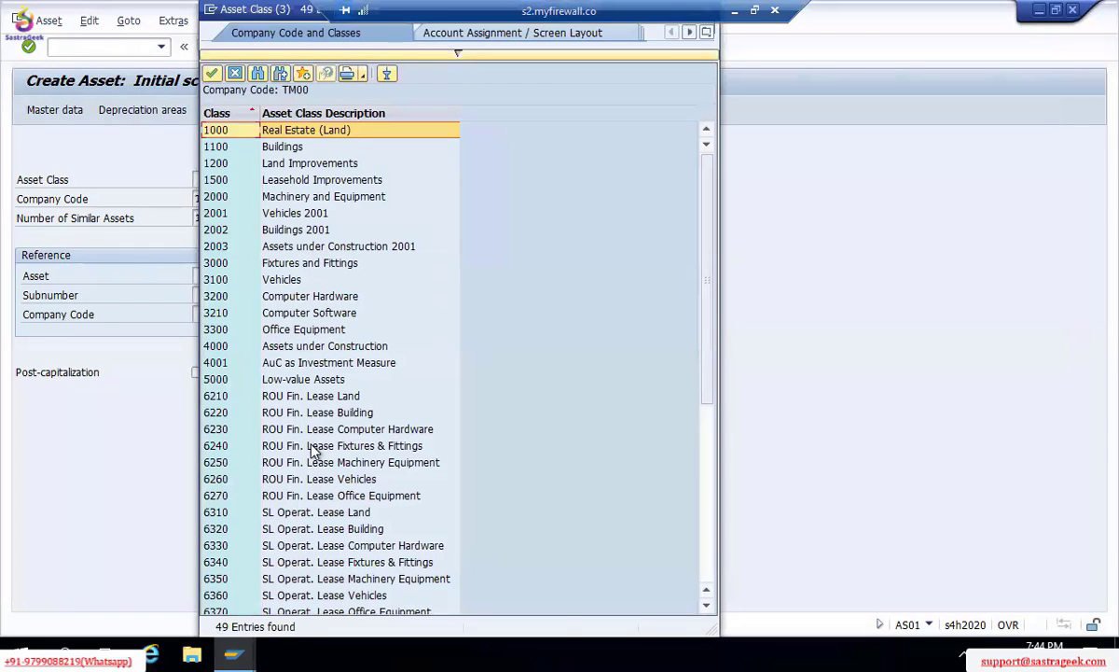
pyautogui.press('Escape')
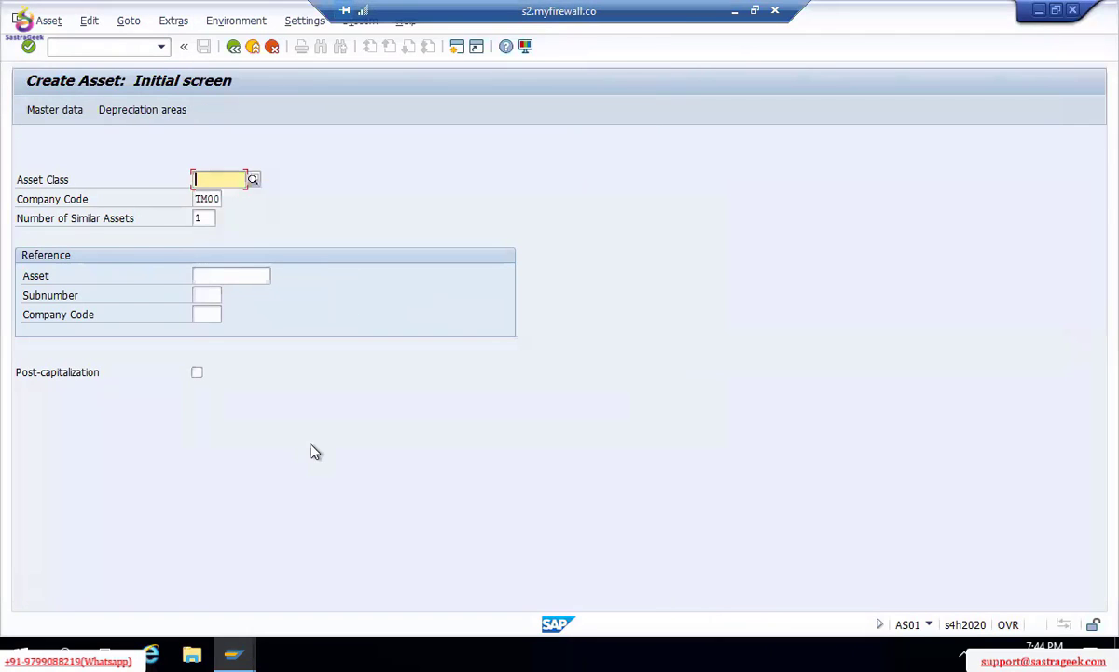
# Look up and choose asset class TM00PLMA (plant and machinery) for company code TM00 and open the new asset's master data.
pyautogui.click(254, 179)
pyautogui.write('5*')
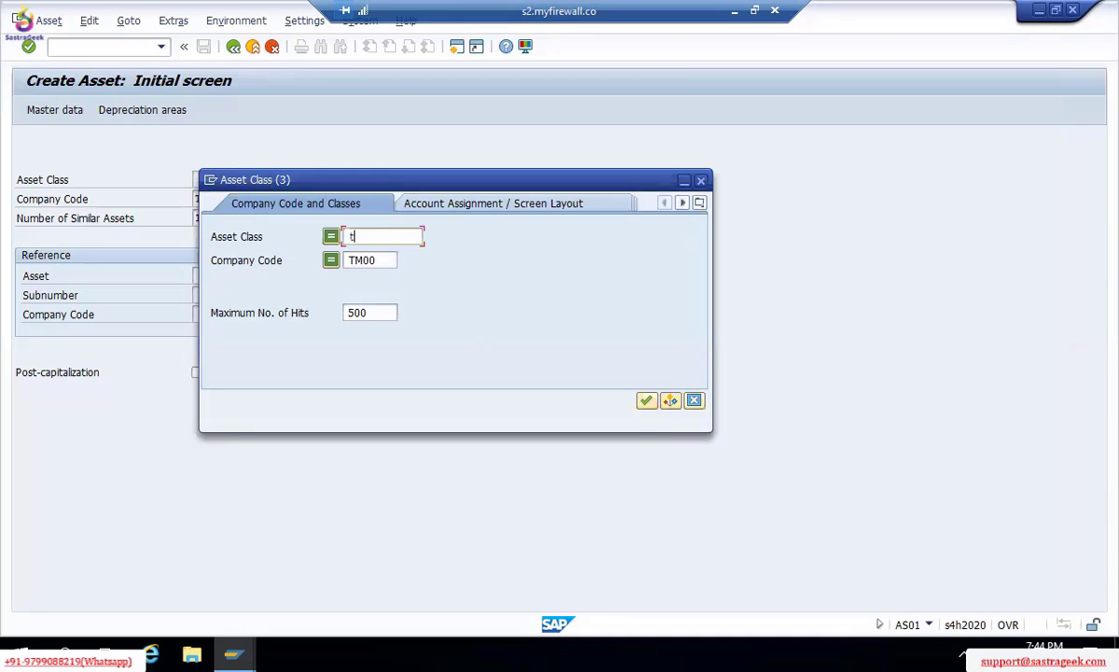
pyautogui.press('Return')
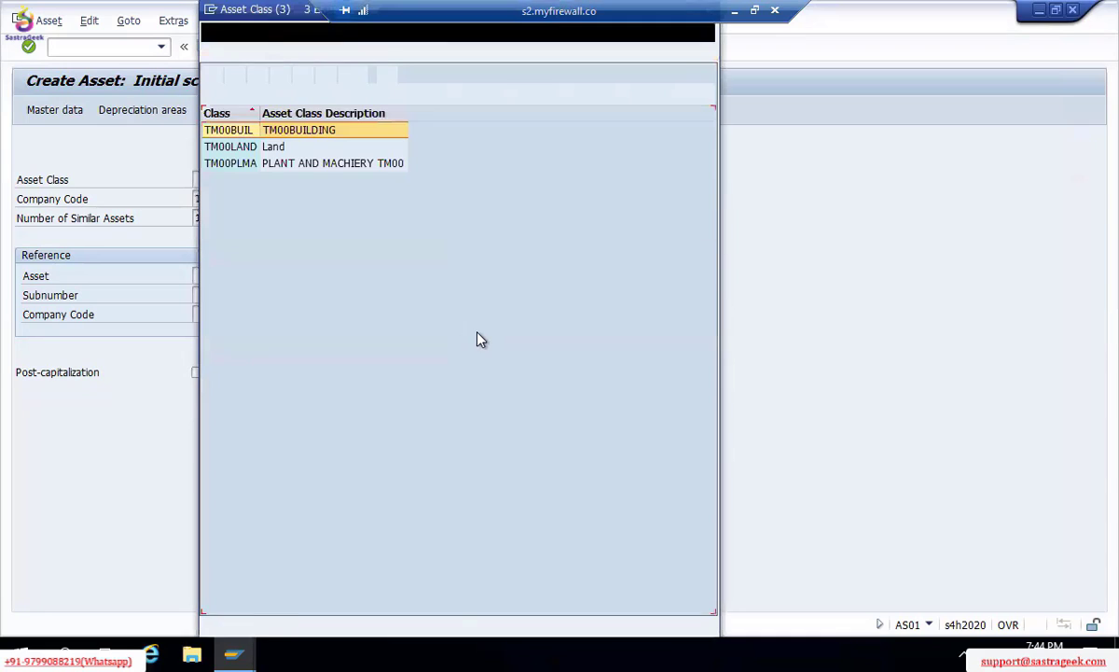
pyautogui.doubleClick(320, 165)
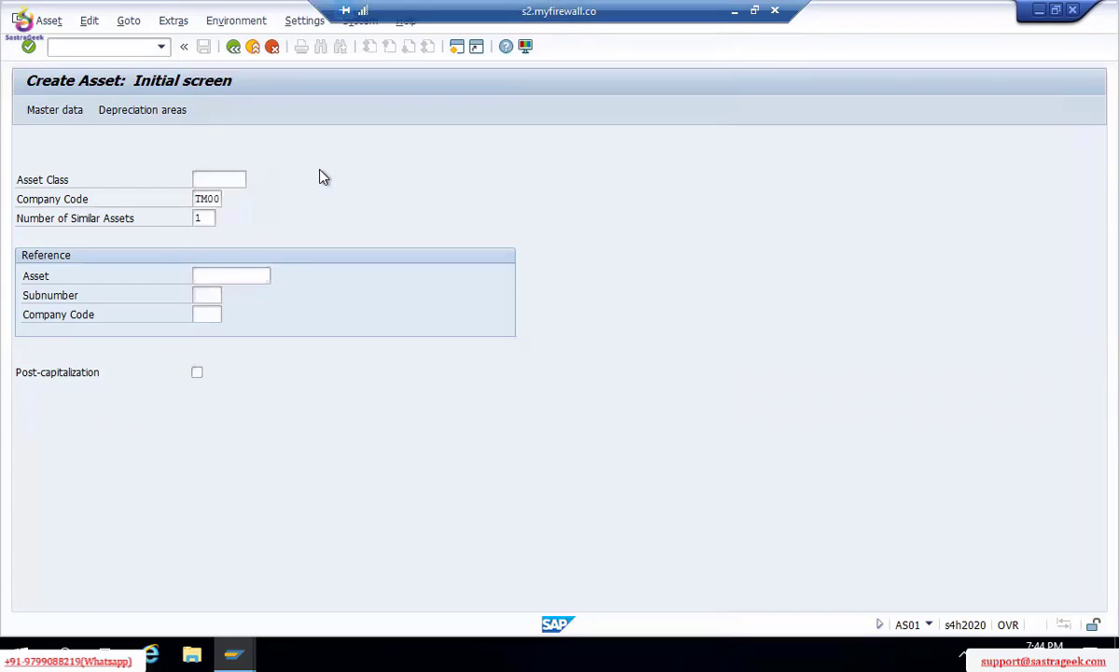
pyautogui.click(33, 110)
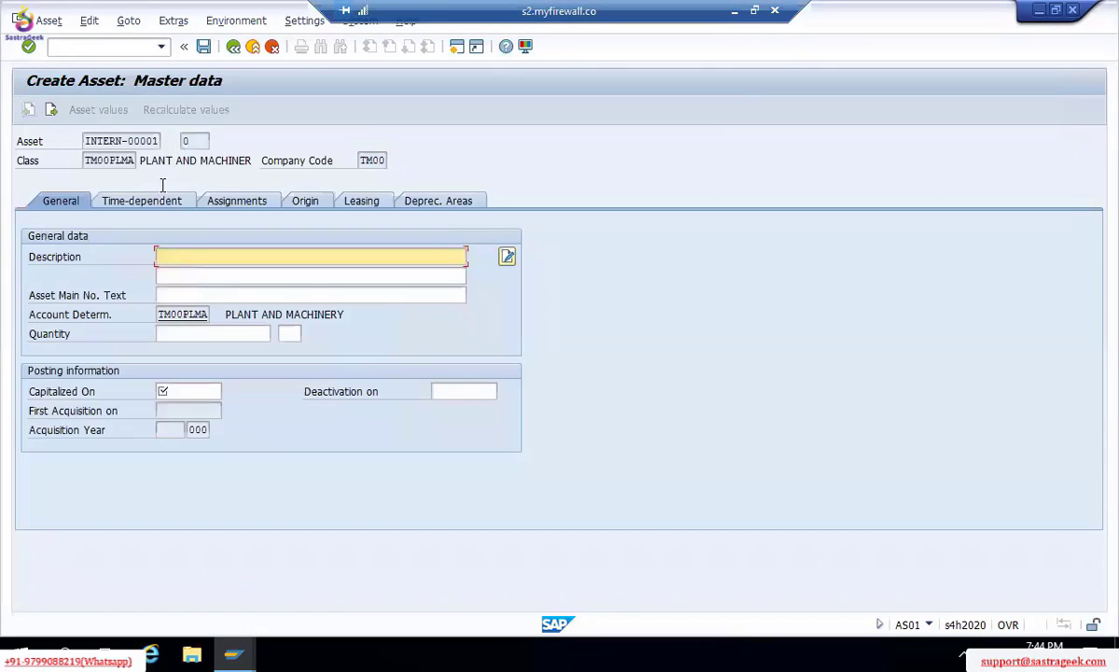
# Fill in both description lines of the asset with New Asset.
pyautogui.write('New Asset')
pyautogui.hotkey('shift', 'Home')
pyautogui.hotkey('ctrl', 'c')
pyautogui.press('Tab')
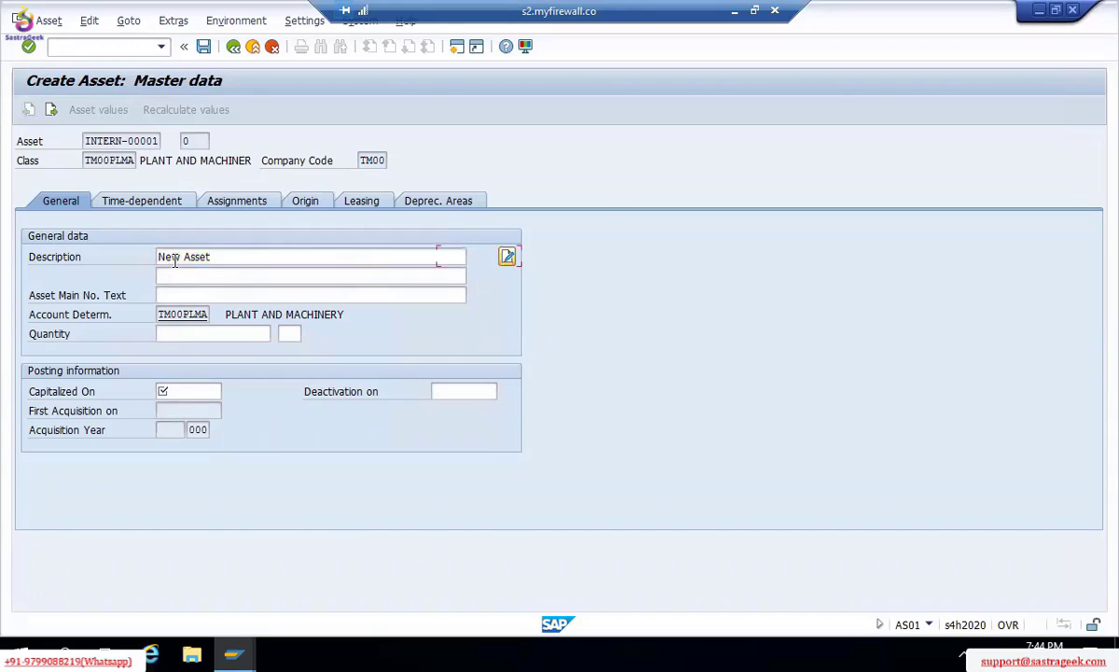
pyautogui.press('Tab')
pyautogui.hotkey('ctrl', 'v')
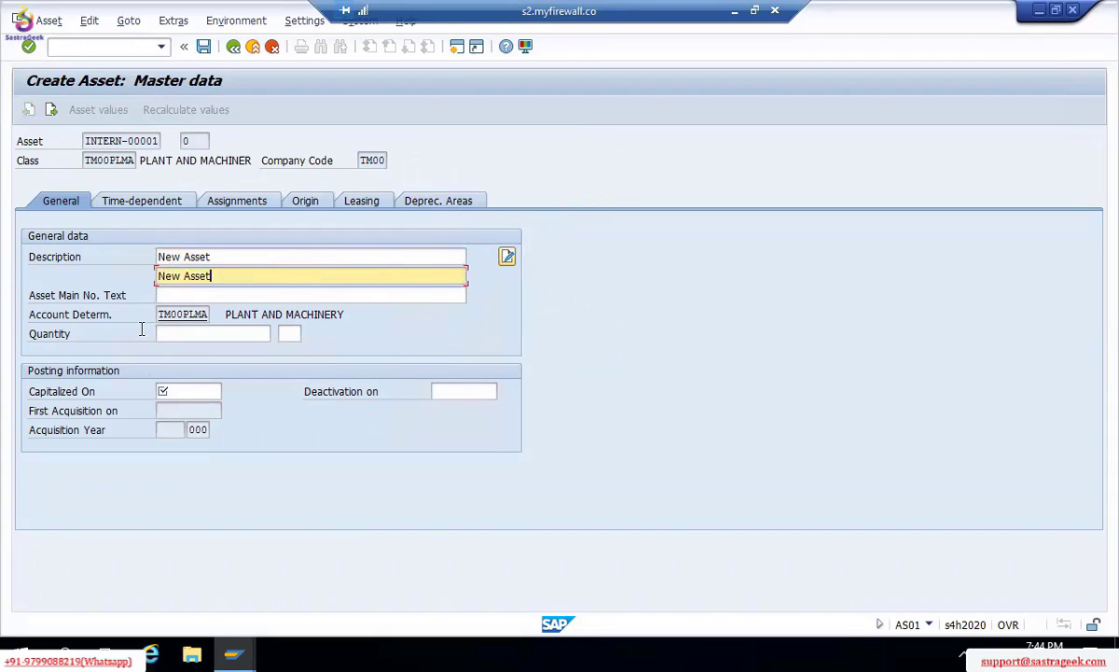
# Set the asset's capitalization date to 01.11.2021.
pyautogui.click(171, 391)
pyautogui.write('01.')
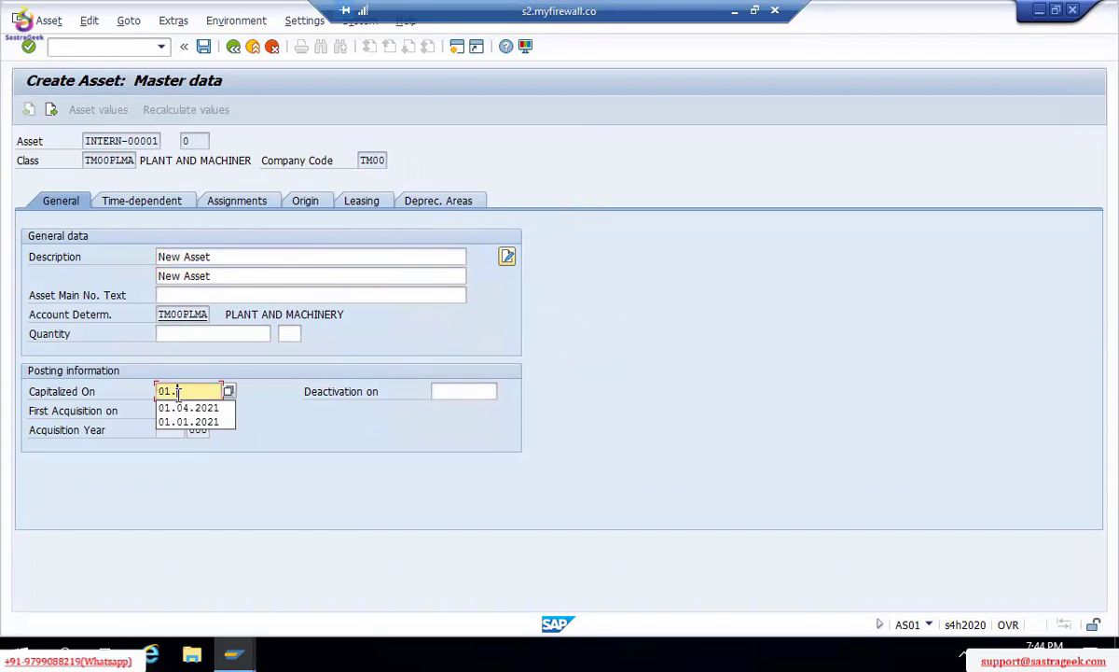
pyautogui.press('BackSpace')
pyautogui.press('BackSpace')
pyautogui.press('BackSpace')
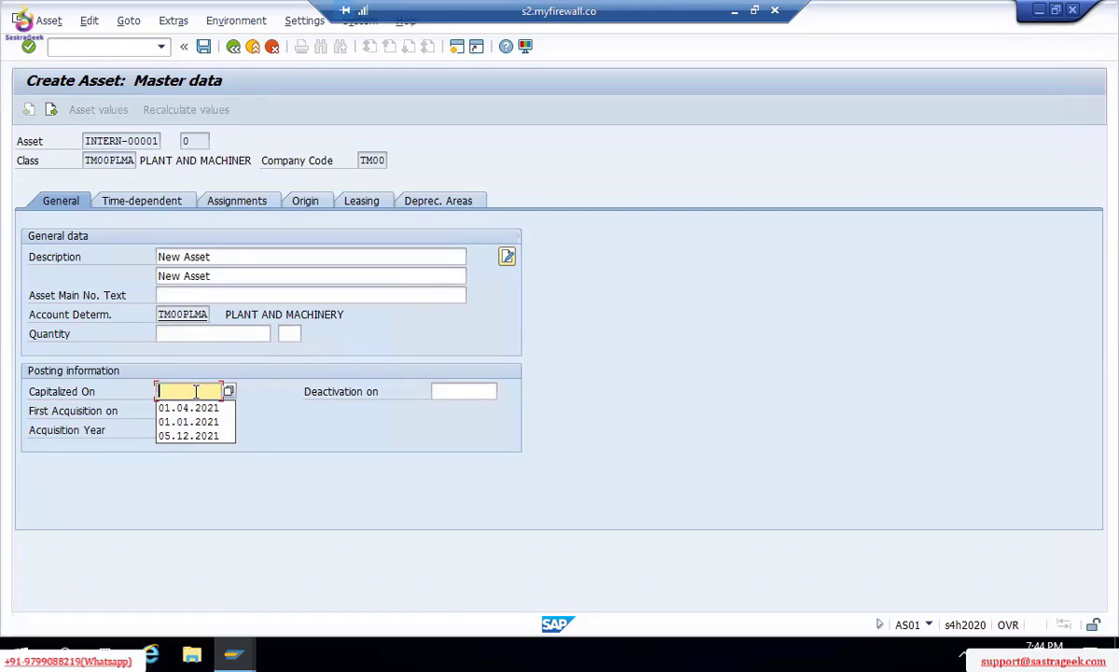
pyautogui.write('01.11.20')
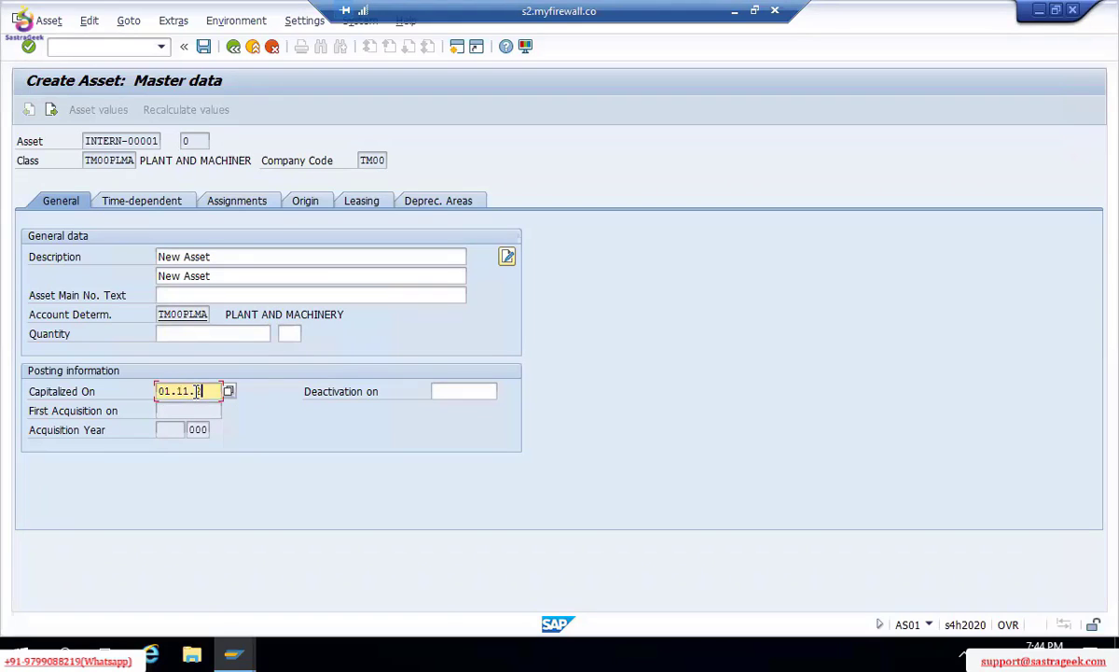
pyautogui.write('21')
# Assign business area TMHY in the asset's time-dependent data.
pyautogui.click(172, 204)
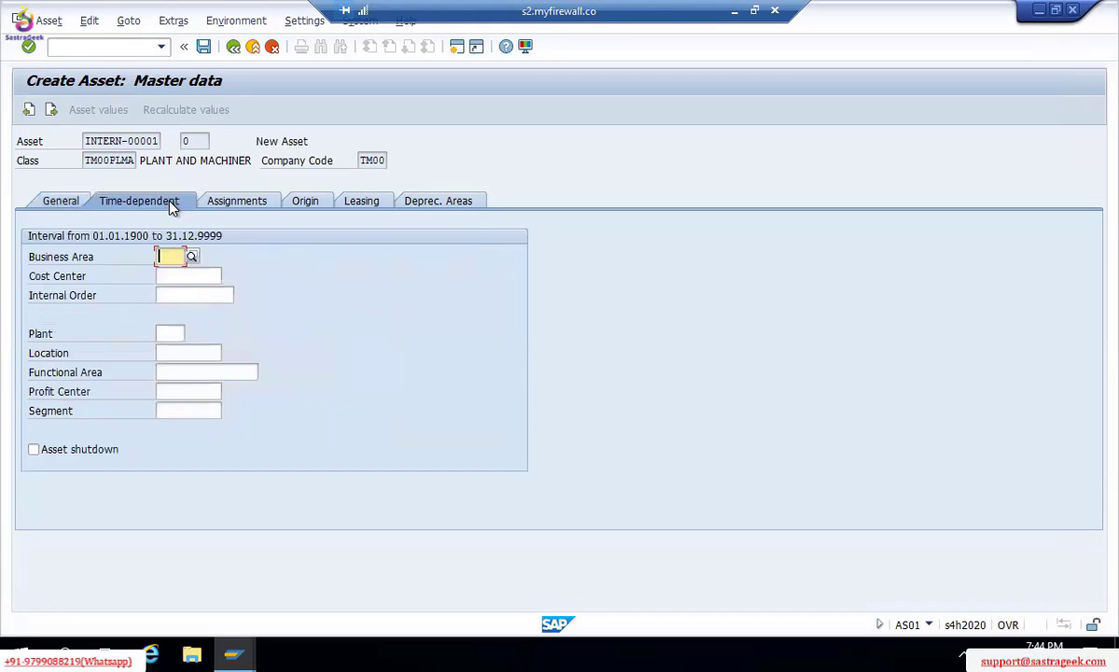
pyautogui.click(180, 277)
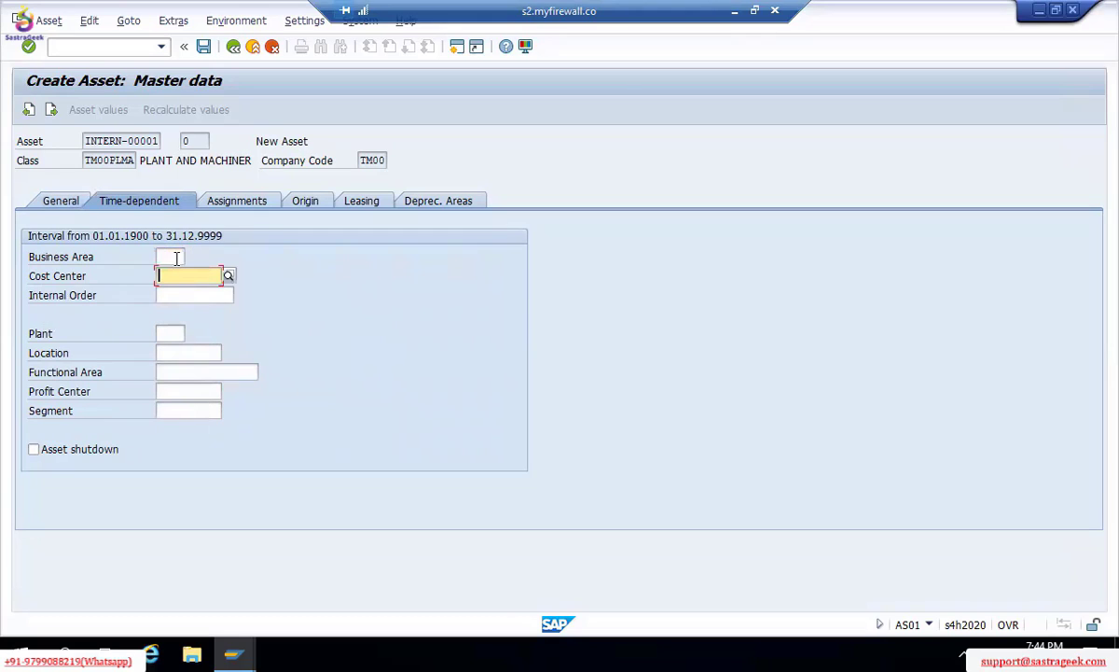
pyautogui.click(174, 257)
pyautogui.write('tmhy')
pyautogui.press('Return')
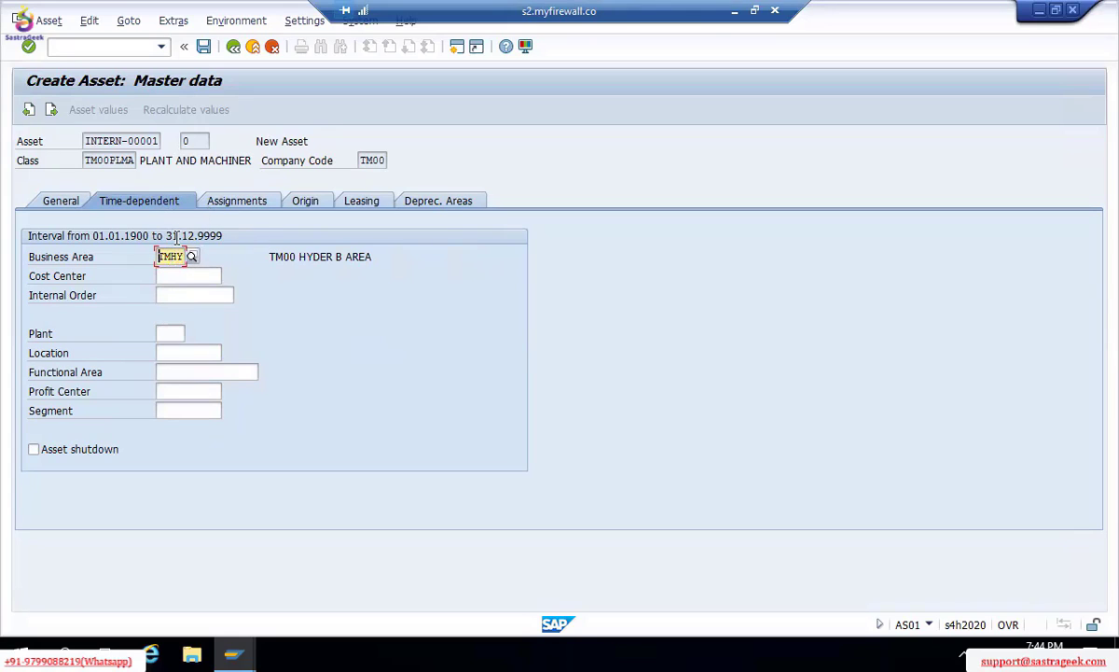
# Check the depreciation key of the book depreciation area, discard the asset and restart its master data entry for class TM00PLMA.
pyautogui.click(438, 203)
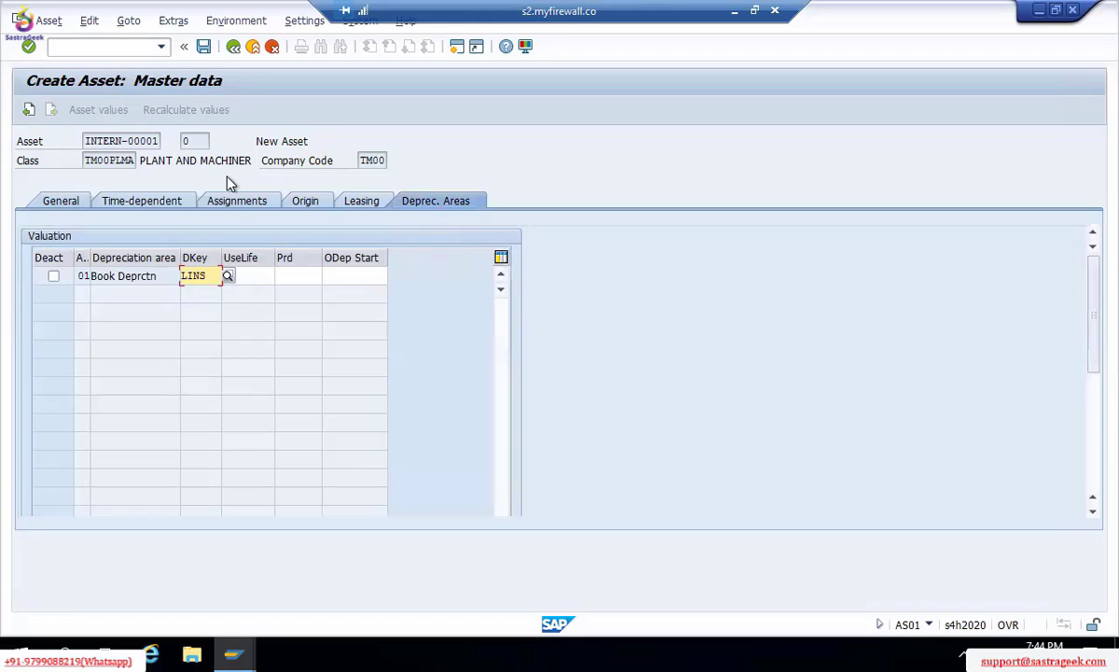
pyautogui.press('Return')
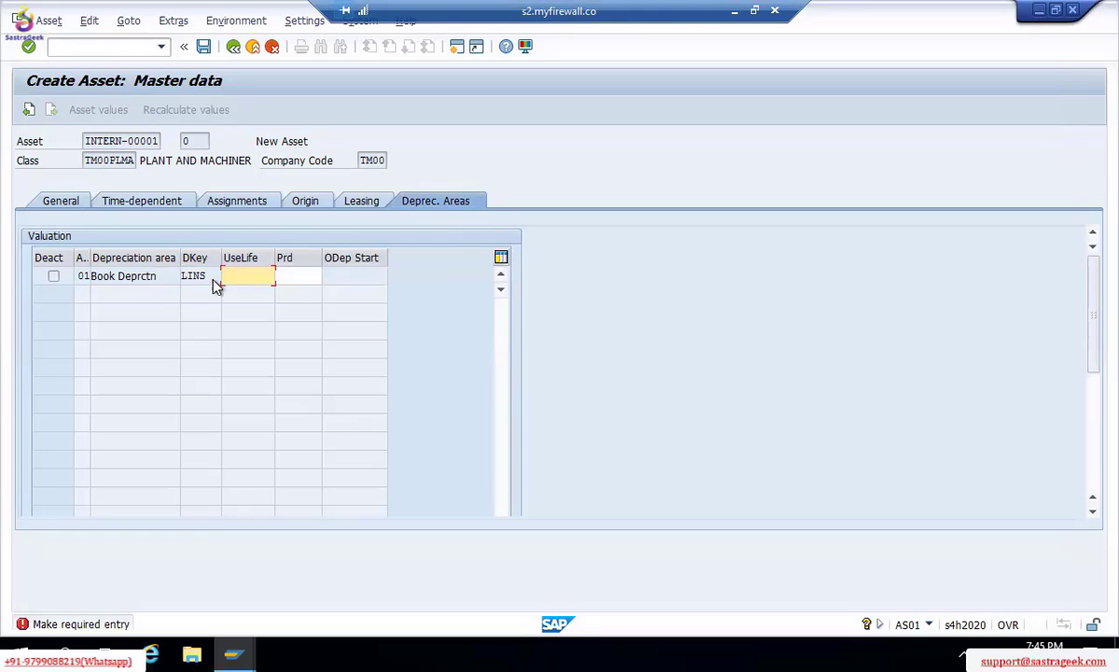
pyautogui.press('F12')
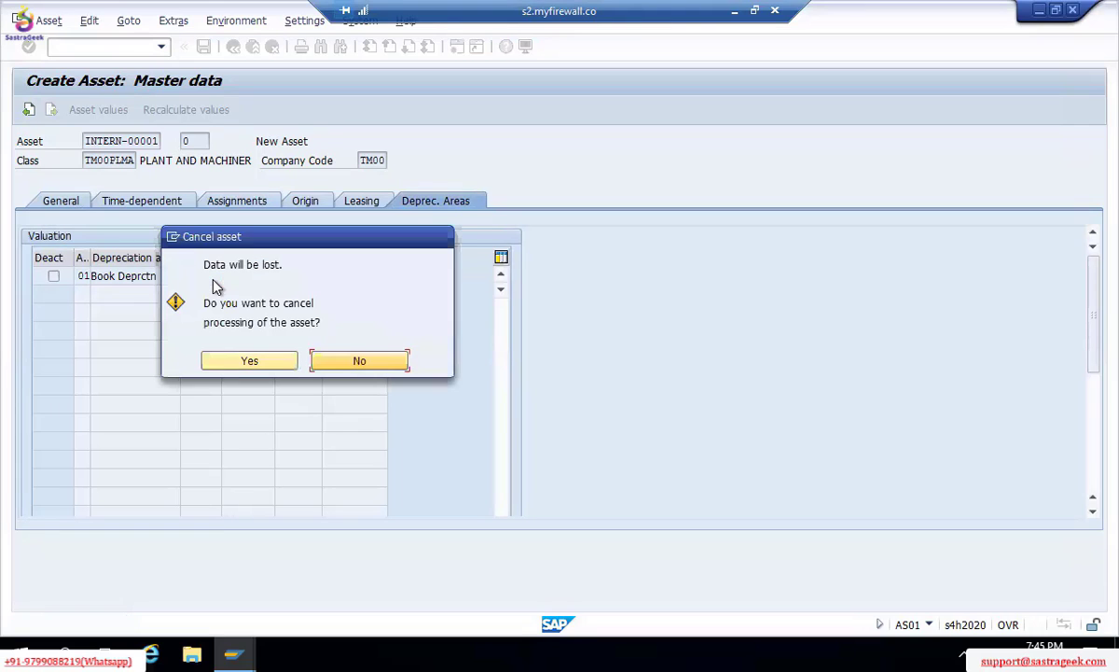
pyautogui.click(265, 366)
pyautogui.press('Return')
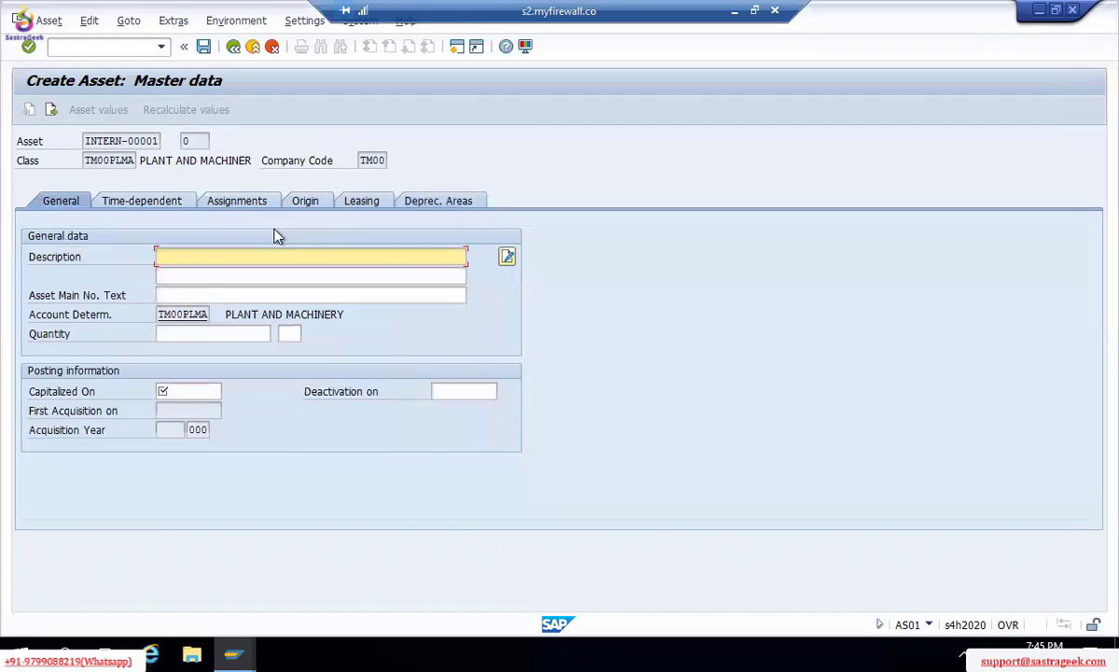
# Describe the asset as New Asset and set its capitalization date to 01.11.2021.
pyautogui.click(196, 257)
pyautogui.press('Tab')
pyautogui.press('Tab')
pyautogui.press('Tab')
pyautogui.press('Tab')
pyautogui.press('Tab')
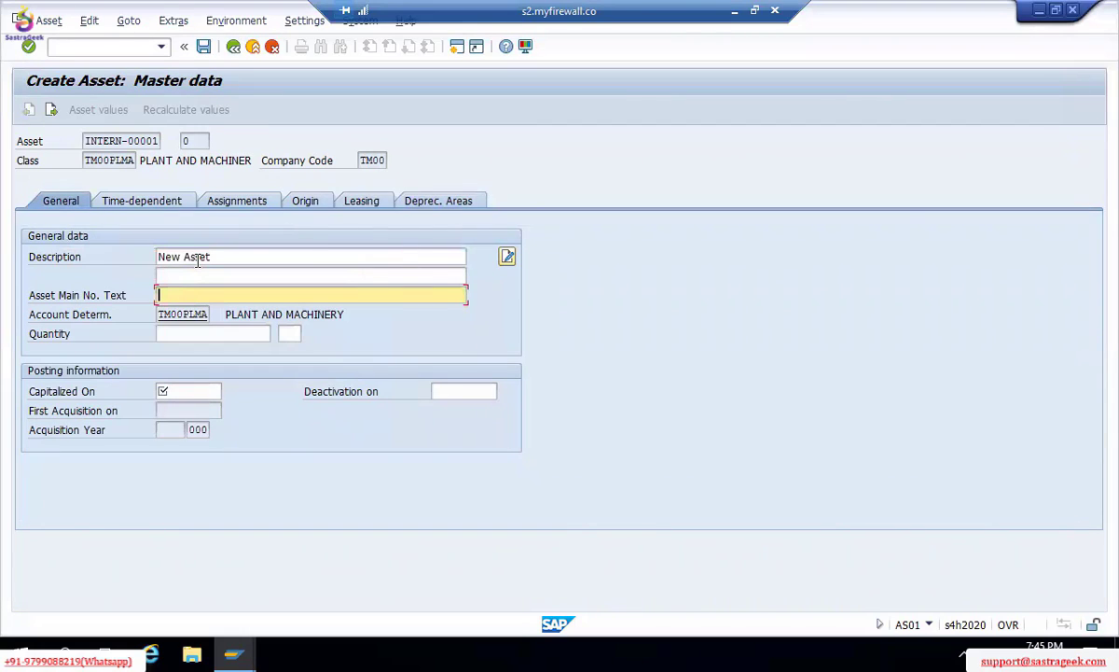
pyautogui.press('Tab')
pyautogui.hotkey('shift', 'Tab')
pyautogui.press('space')
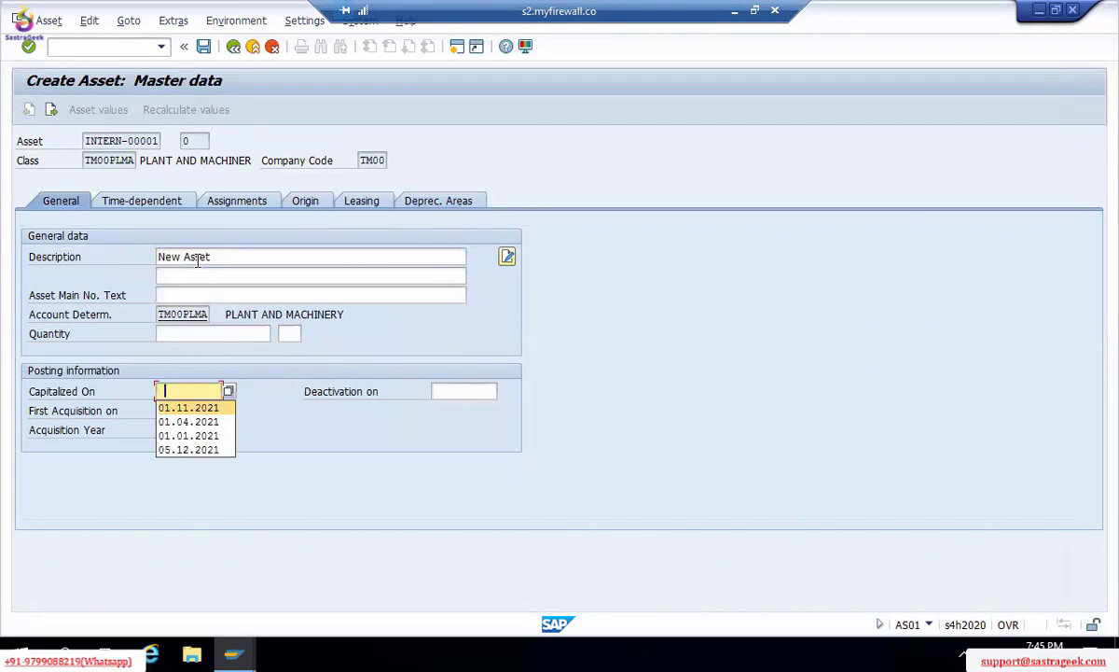
pyautogui.press('Tab')
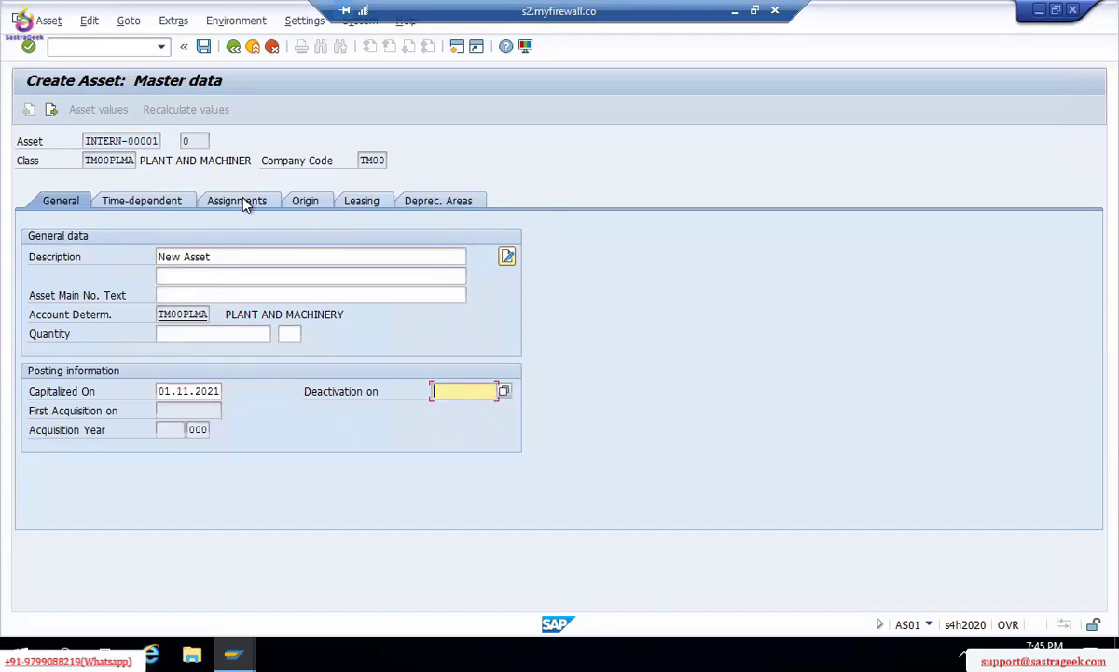
# Assign business area TMHY in the asset's time-dependent data.
pyautogui.click(157, 209)
pyautogui.write('tmhy')
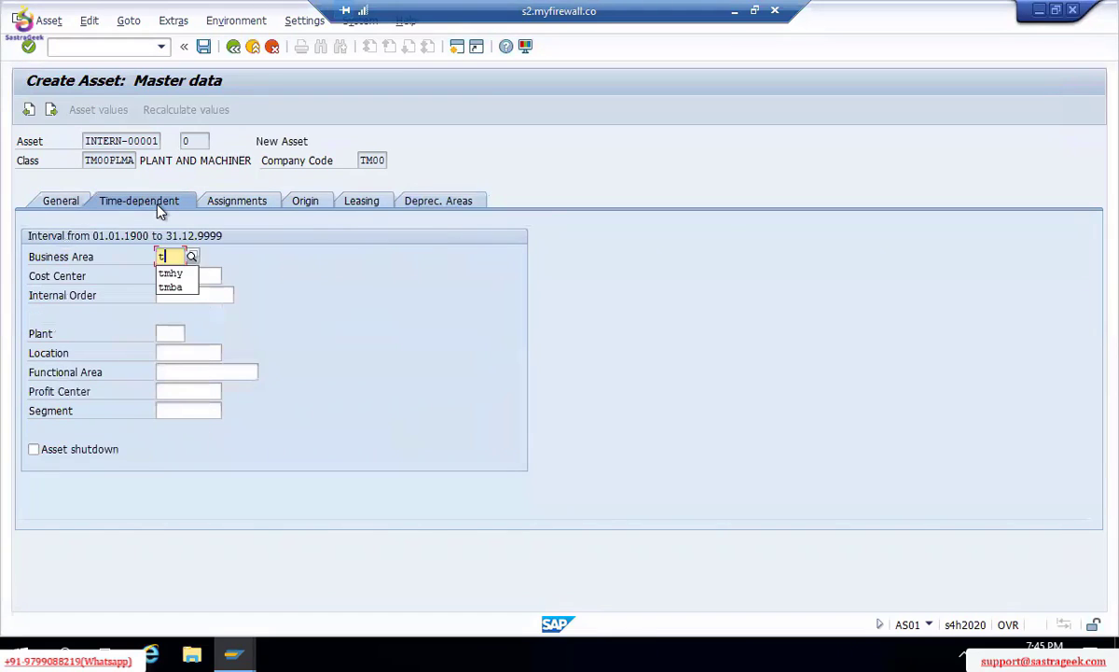
pyautogui.press('Tab')
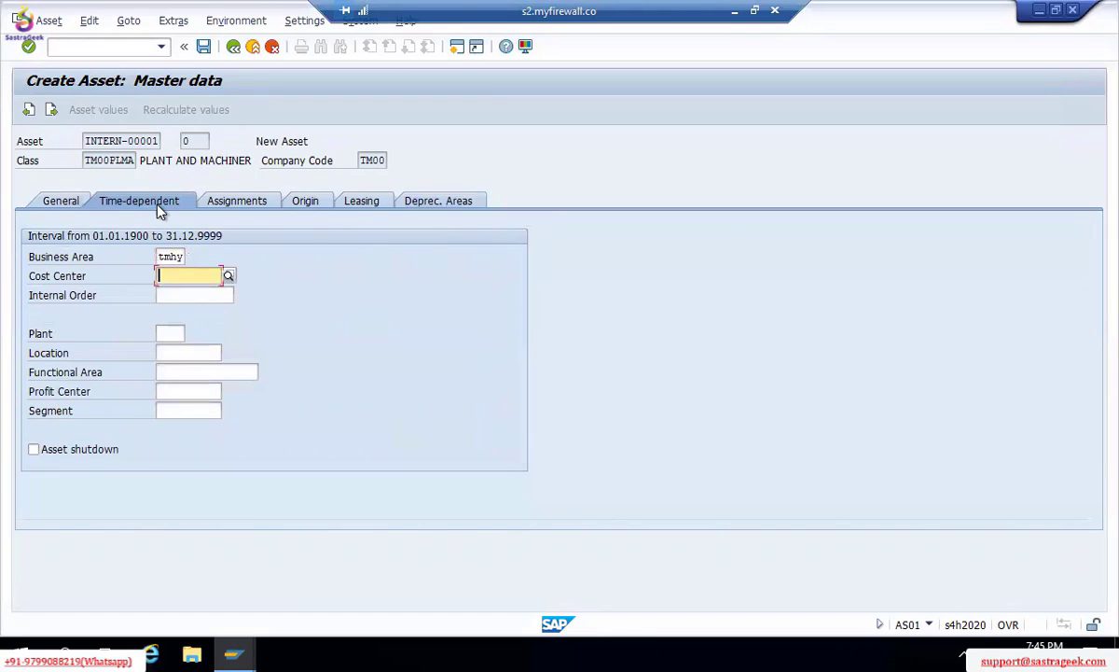
# Replace the book depreciation area's depreciation key with TM00 (tm00 dep key) from the list of available keys.
pyautogui.click(456, 205)
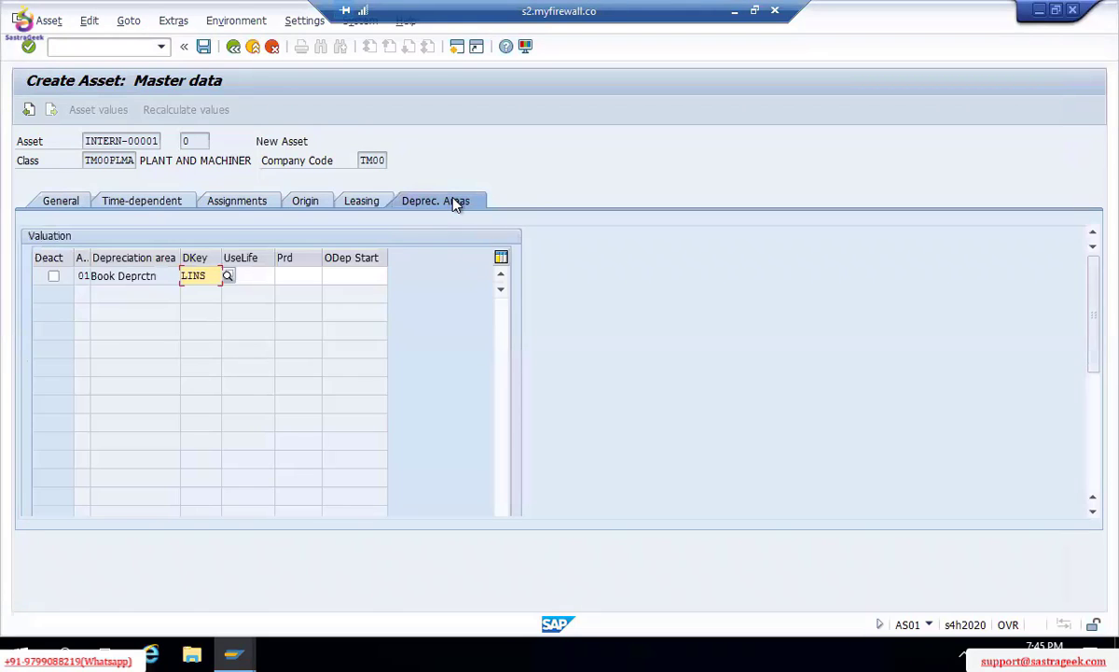
pyautogui.press('BackSpace')
pyautogui.press('BackSpace')
pyautogui.press('BackSpace')
pyautogui.press('BackSpace')
pyautogui.click(228, 275)
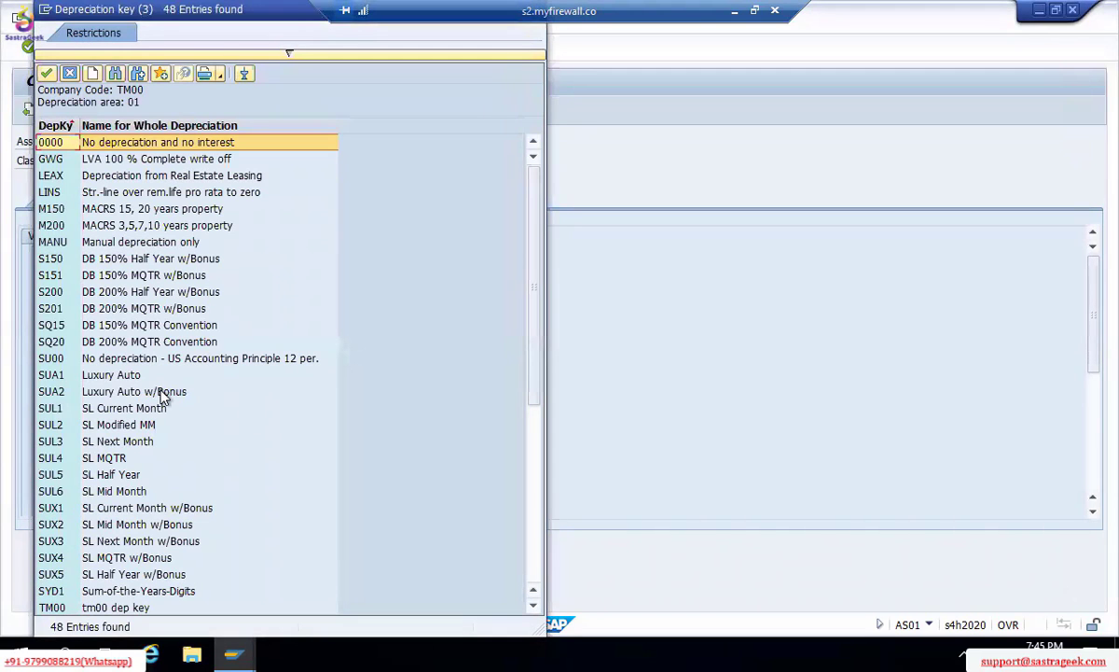
pyautogui.click(538, 515)
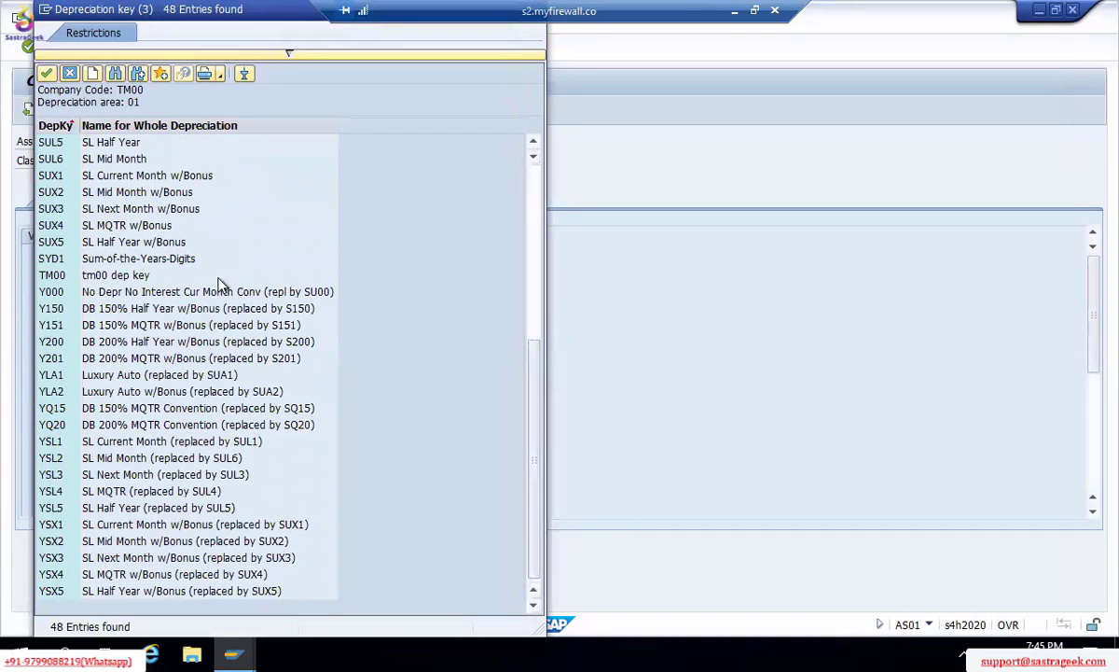
pyautogui.doubleClick(116, 274)
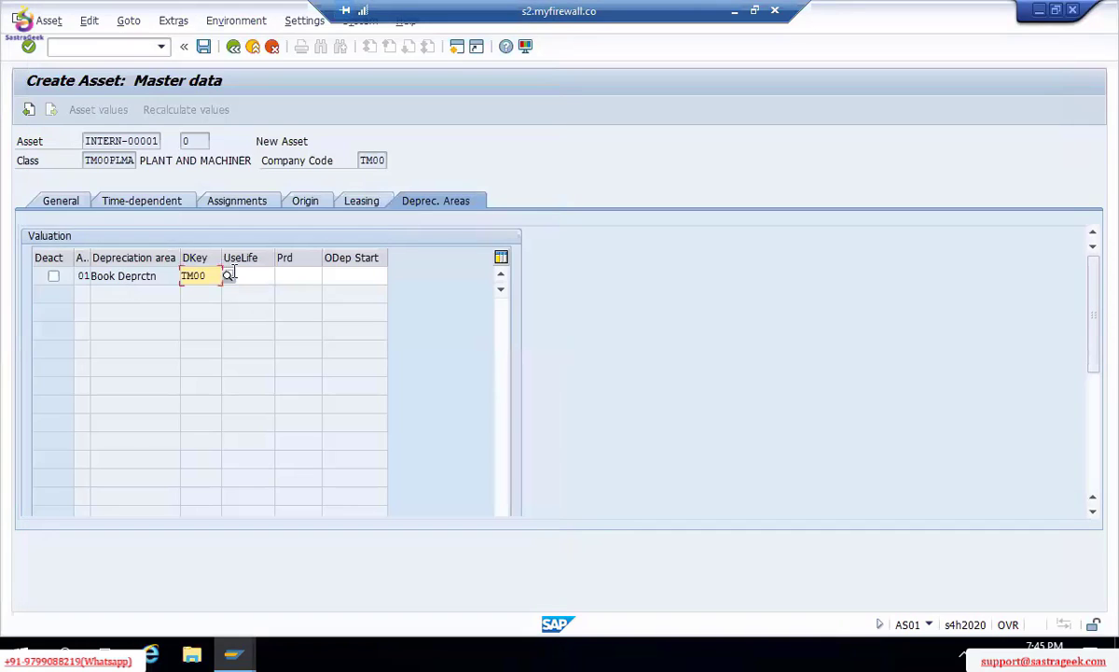
# Set the book depreciation area's useful life to 10 years, with the additional periods left blank.
pyautogui.click(248, 273)
pyautogui.write('10')
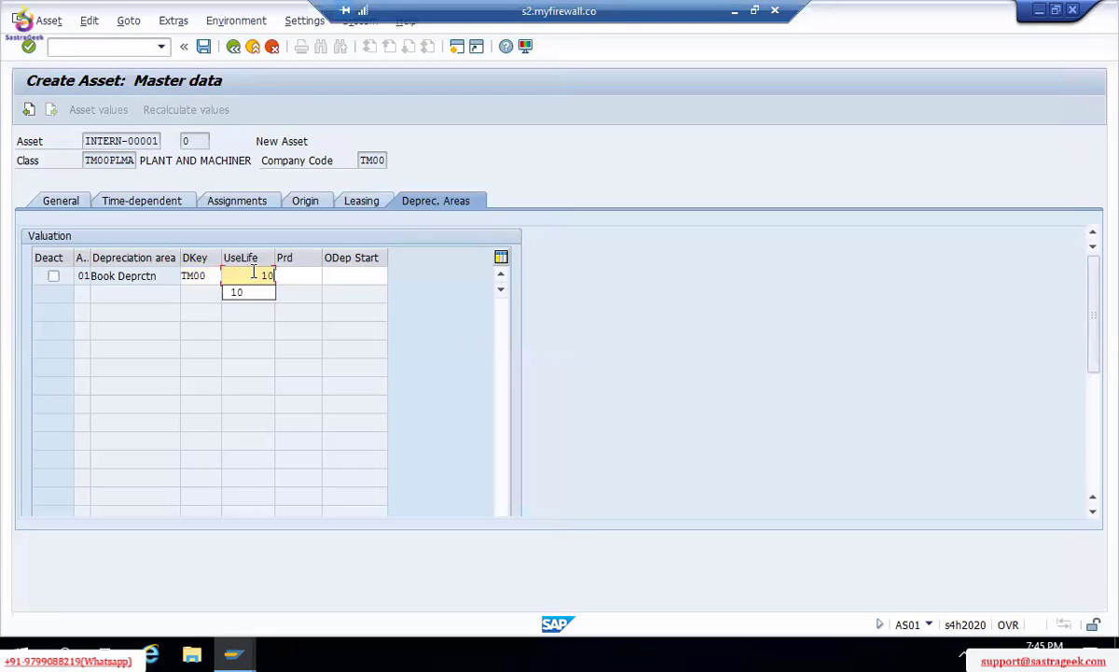
pyautogui.press('Tab')
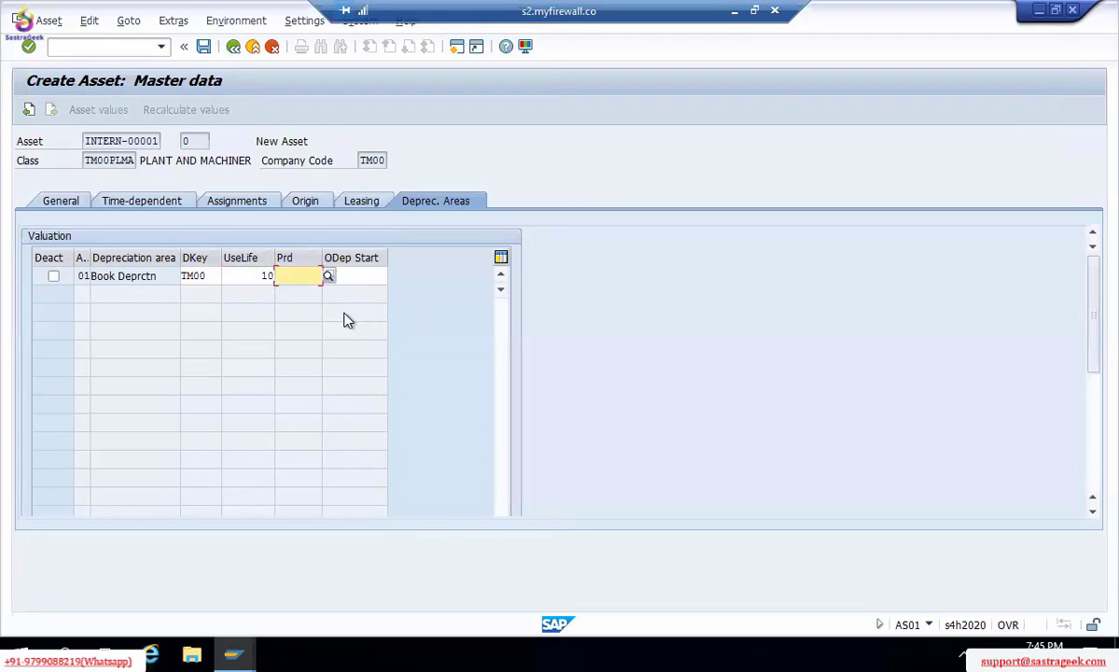
pyautogui.click(328, 275)
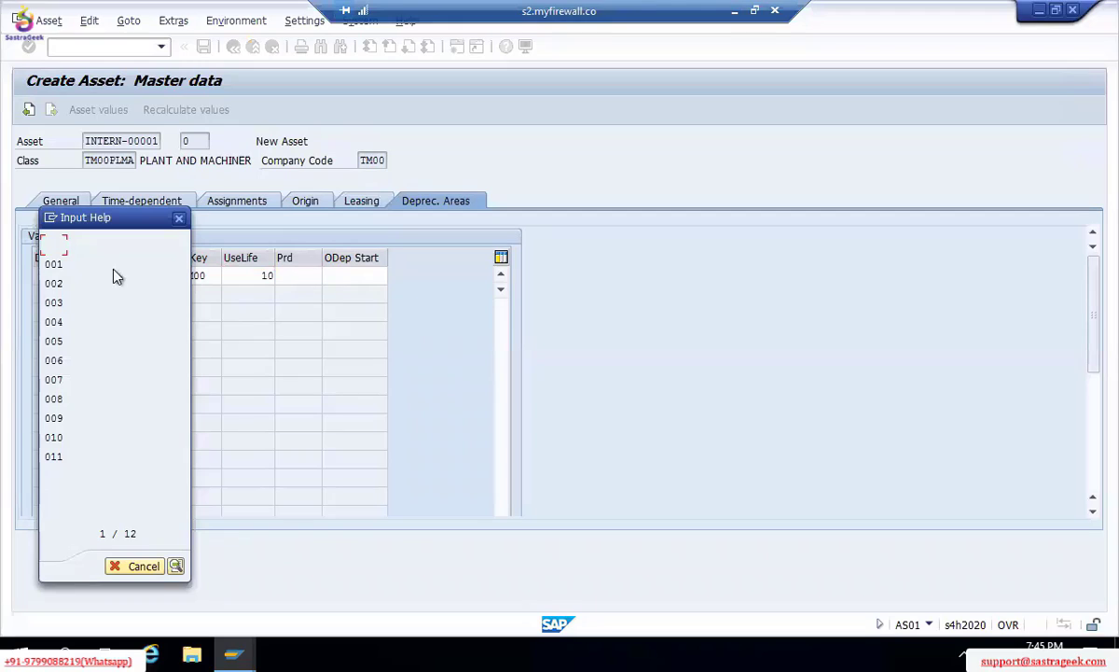
pyautogui.doubleClick(63, 240)
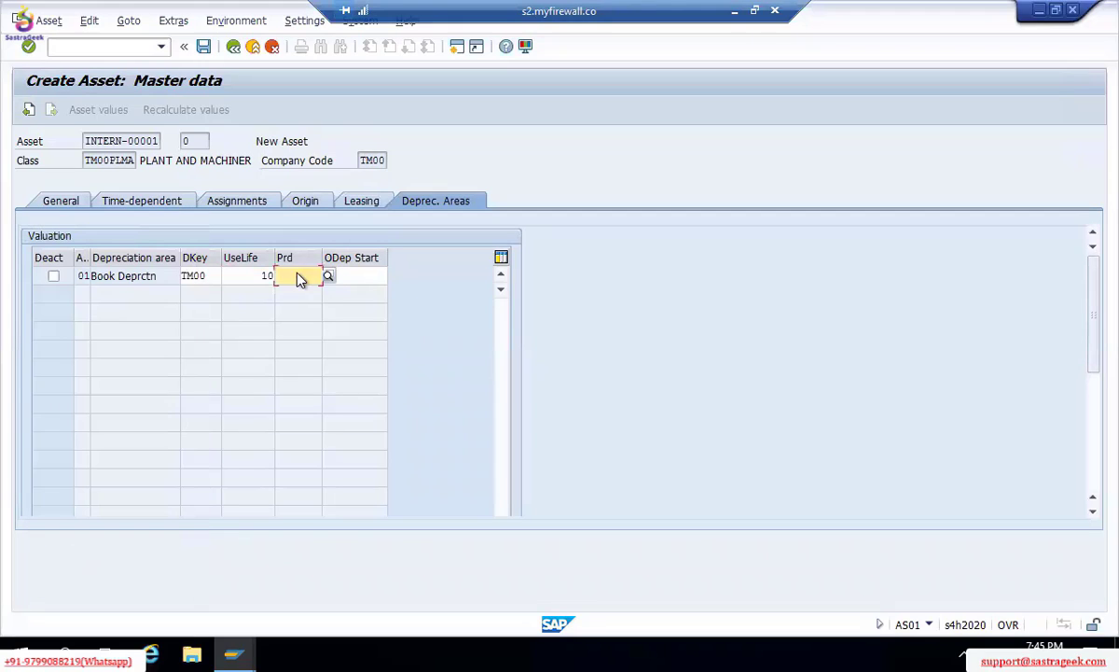
# Set the ordinary depreciation start date to 01.11.2021 and save the new asset.
pyautogui.click(369, 276)
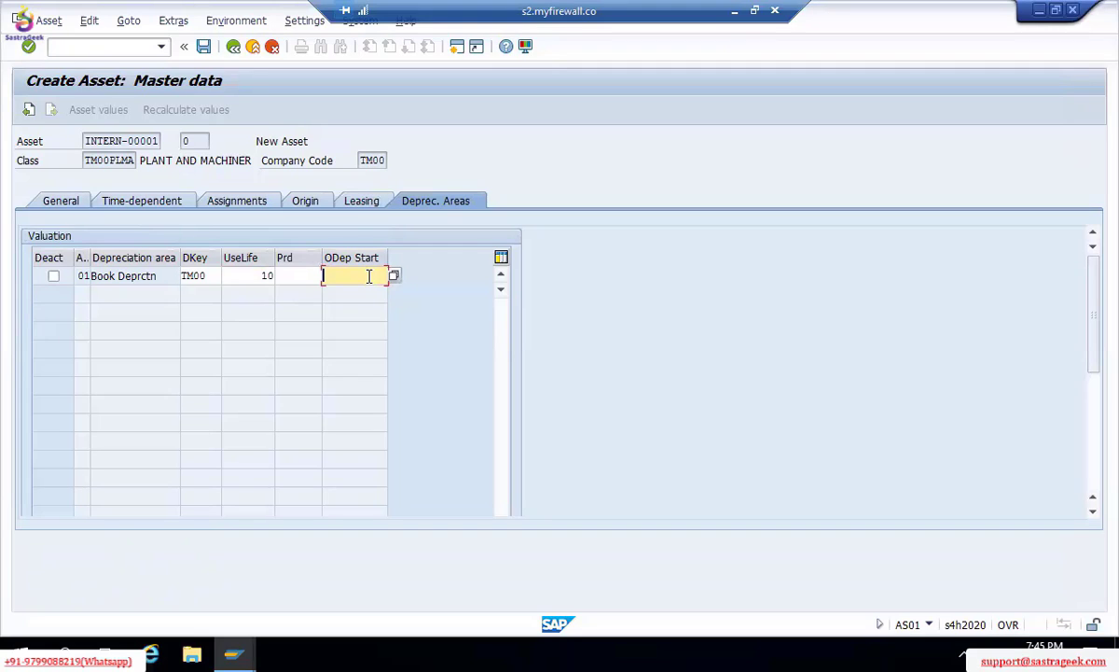
pyautogui.write('0')
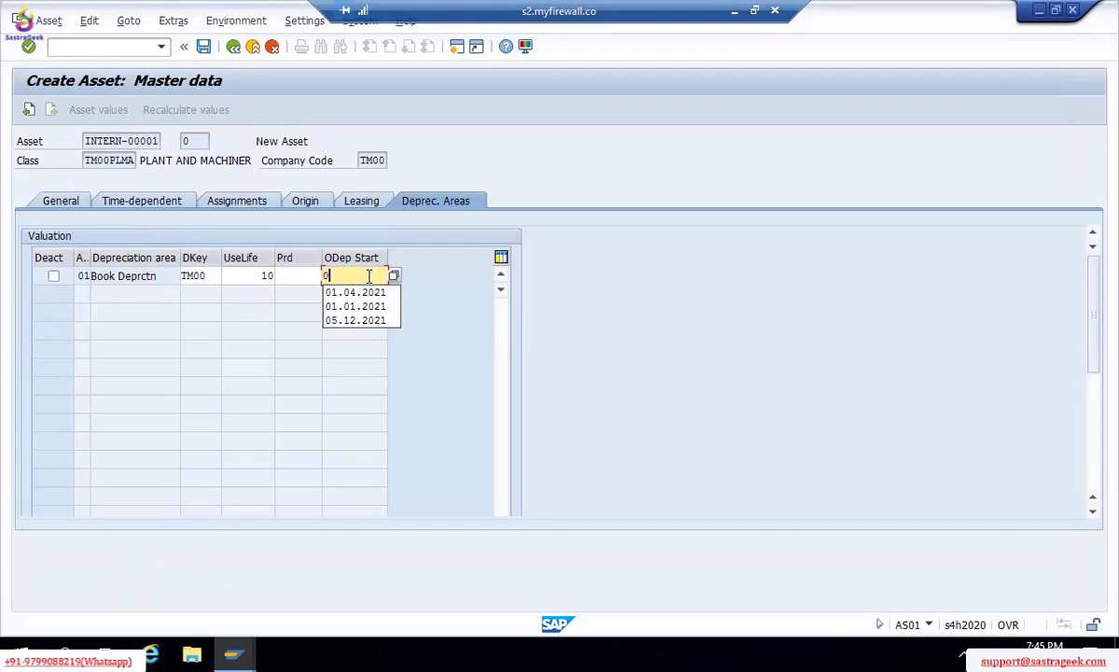
pyautogui.write('1.11.2021')
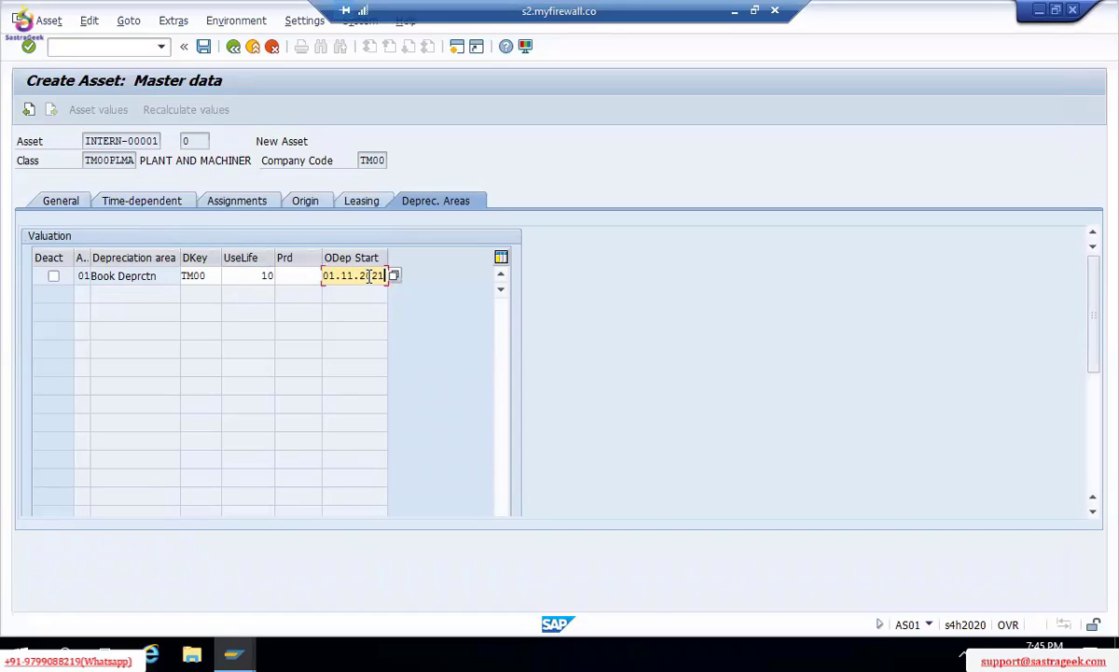
pyautogui.hotkey('ctrl', 's')
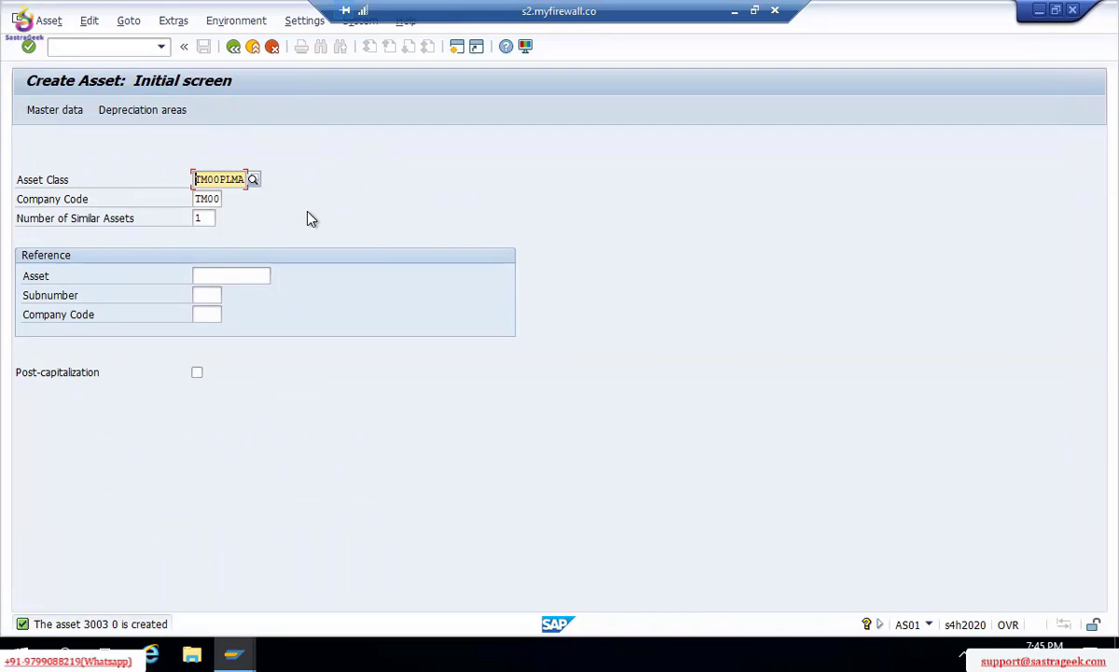
# Leave asset creation and open the external acquisition posting with vendor (F-90) under Fixed Assets.
pyautogui.click(234, 51)
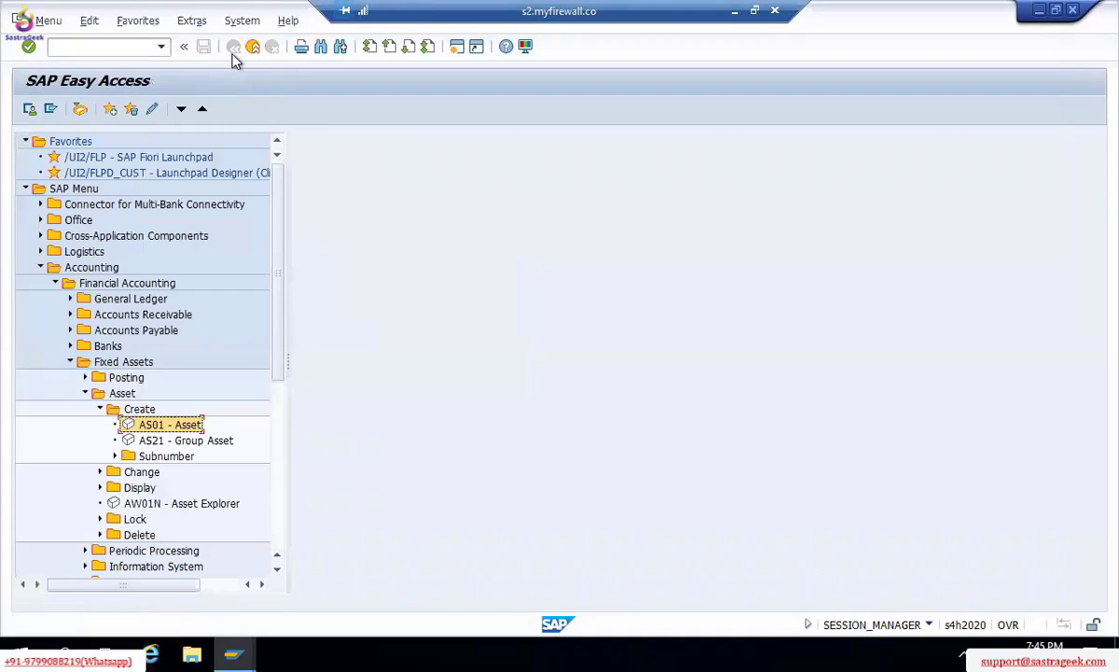
pyautogui.click(113, 457)
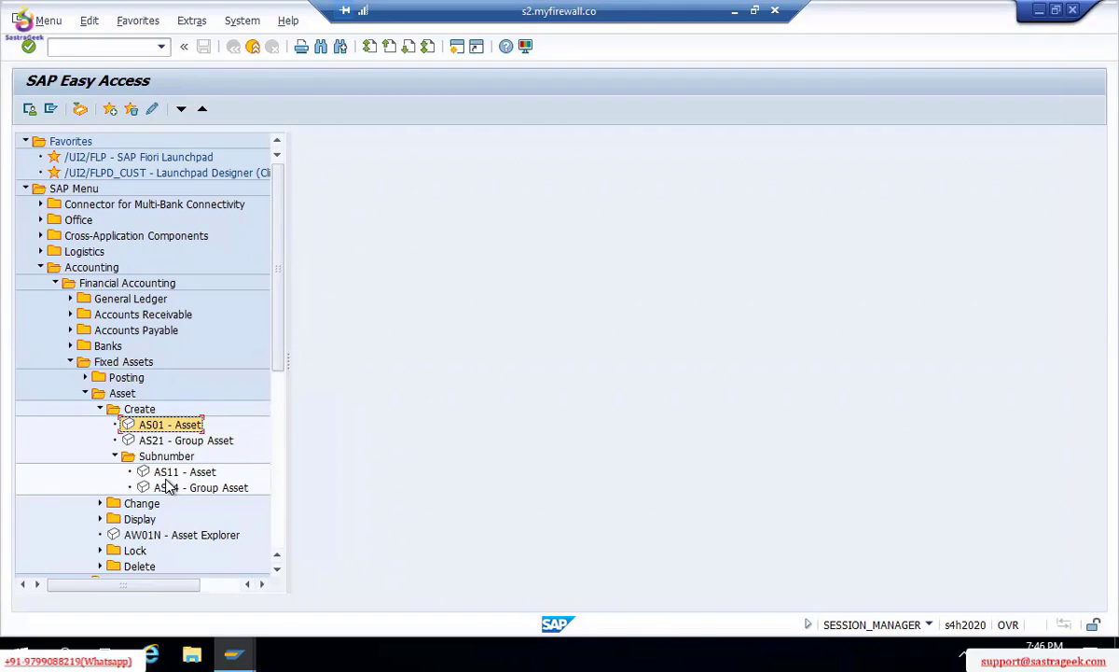
pyautogui.click(84, 388)
pyautogui.click(85, 378)
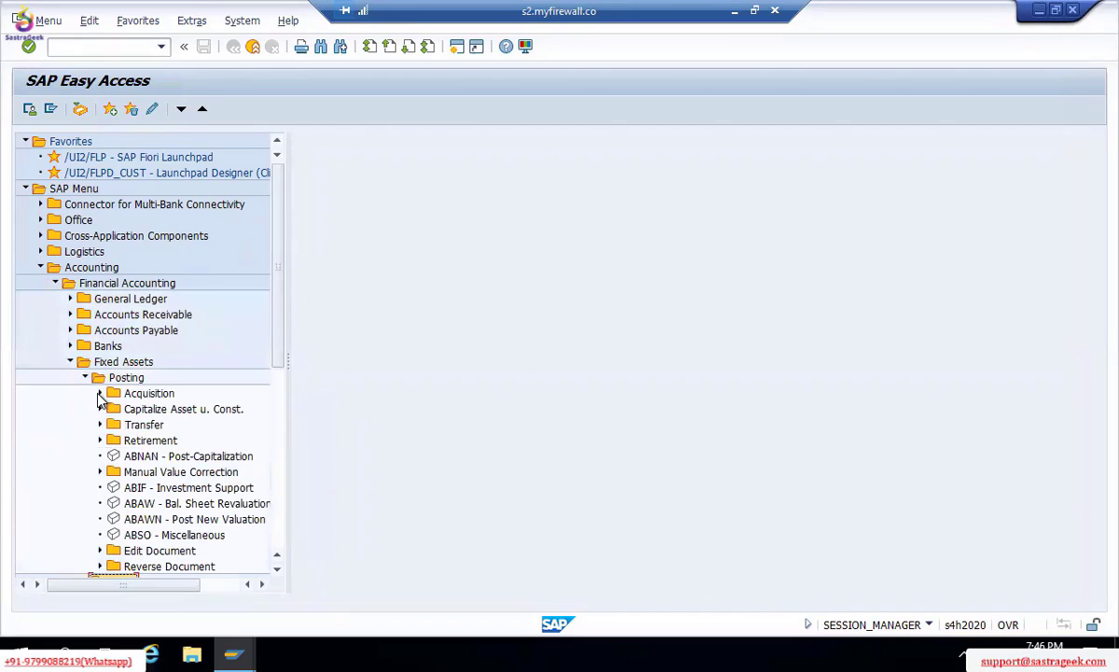
pyautogui.click(100, 393)
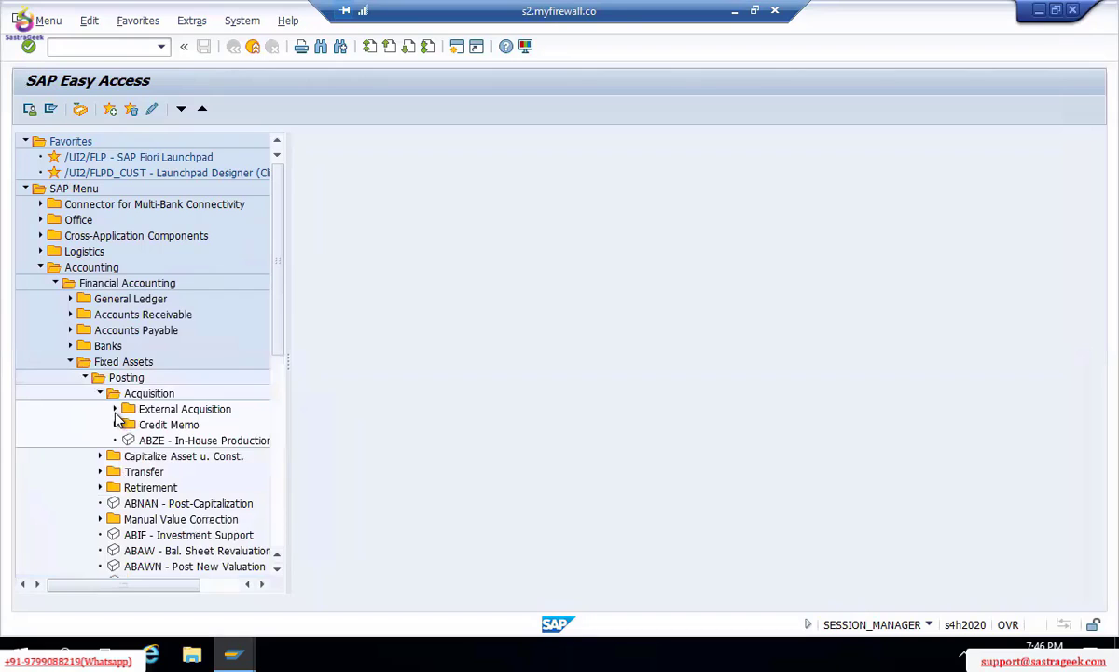
pyautogui.click(115, 409)
pyautogui.doubleClick(157, 425)
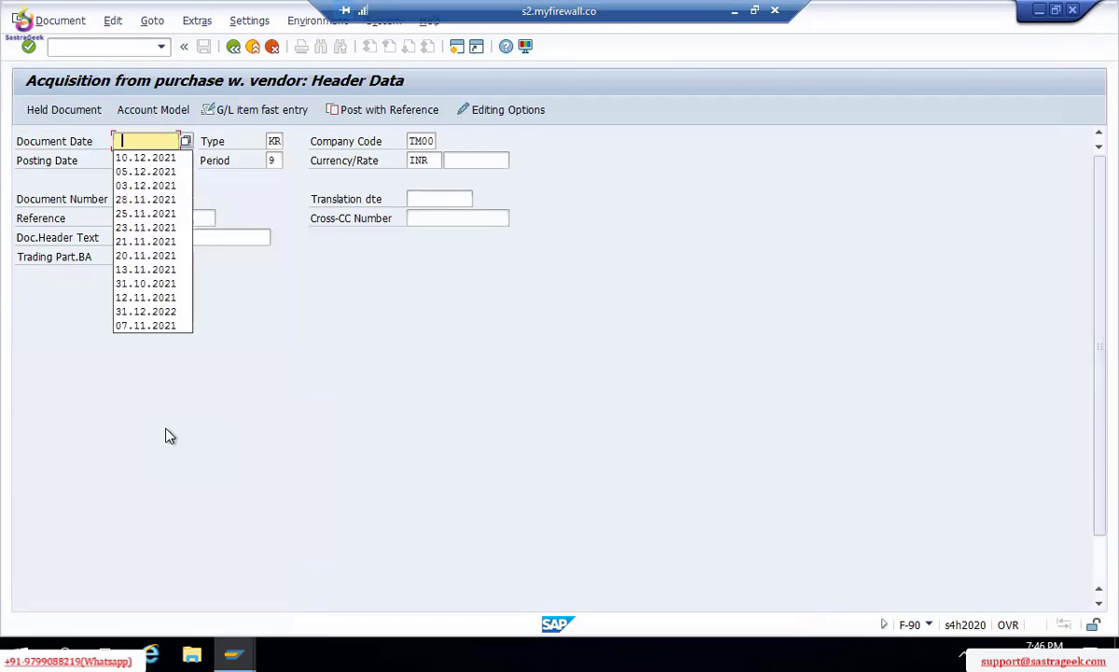
# Set the document date of the acquisition posting to 11.12.2021.
pyautogui.press('Down')
pyautogui.press('Return')
pyautogui.press('Left')
pyautogui.press('Left')
pyautogui.press('Left')
pyautogui.press('Left')
pyautogui.press('Left')
pyautogui.press('Left')
pyautogui.press('Left')
pyautogui.press('Left')
pyautogui.press('Left')
pyautogui.press('Left')
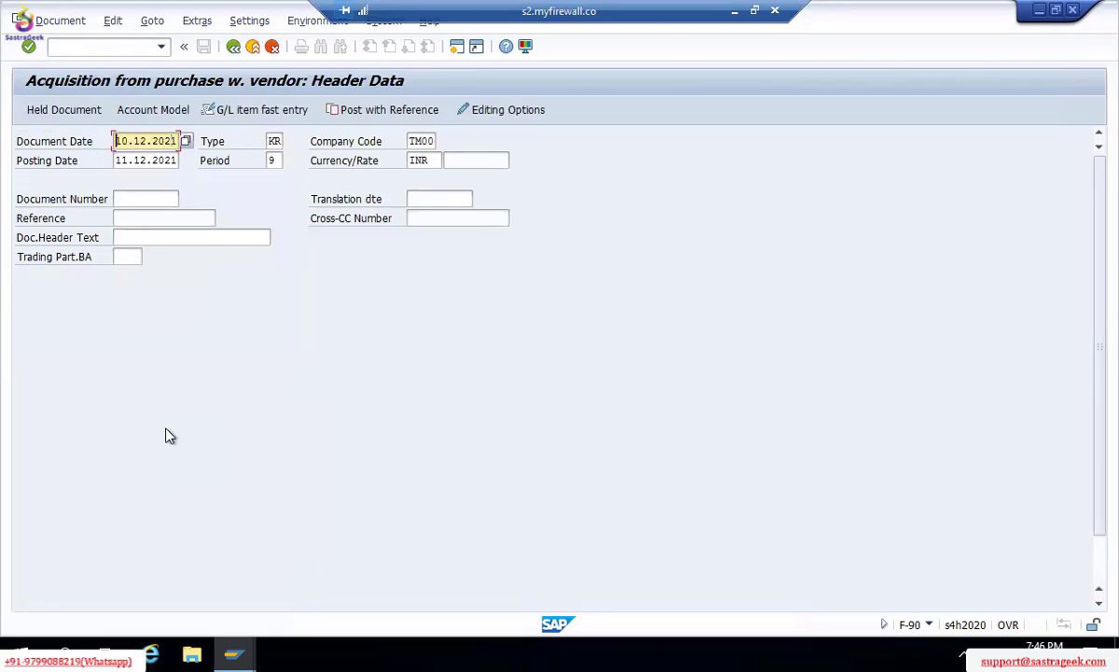
pyautogui.write('11')
# Change the document type in the acquisition header to AA.
pyautogui.press('Tab')
pyautogui.press('Tab')
pyautogui.press('Tab')
pyautogui.press('Tab')
pyautogui.press('Tab')
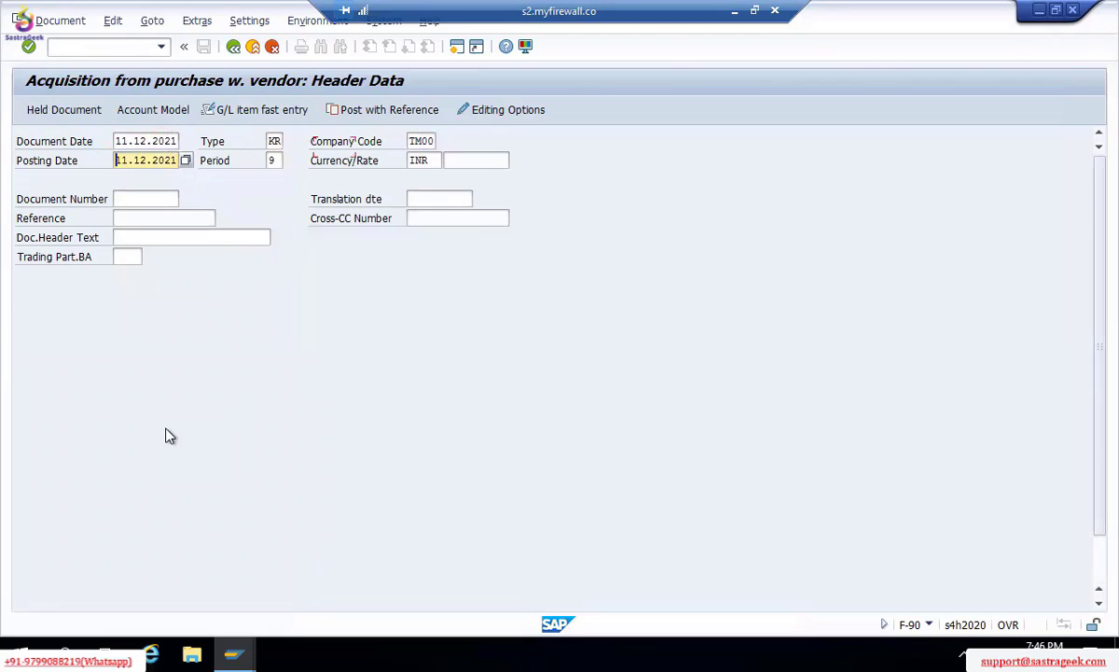
pyautogui.press('Tab')
pyautogui.press('Tab')
pyautogui.press('Tab')
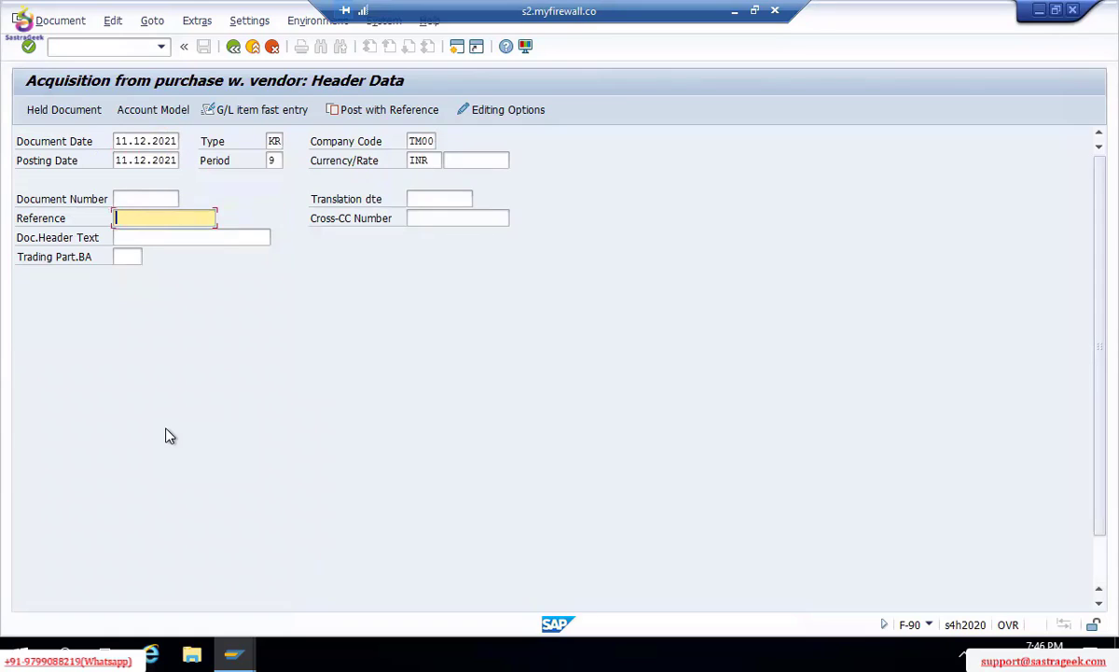
pyautogui.hotkey('shift', 'Tab')
pyautogui.hotkey('shift', 'Tab')
pyautogui.hotkey('shift', 'Tab')
pyautogui.hotkey('shift', 'Tab')
pyautogui.hotkey('shift', 'Tab')
pyautogui.hotkey('shift', 'Tab')
pyautogui.hotkey('shift', 'Tab')
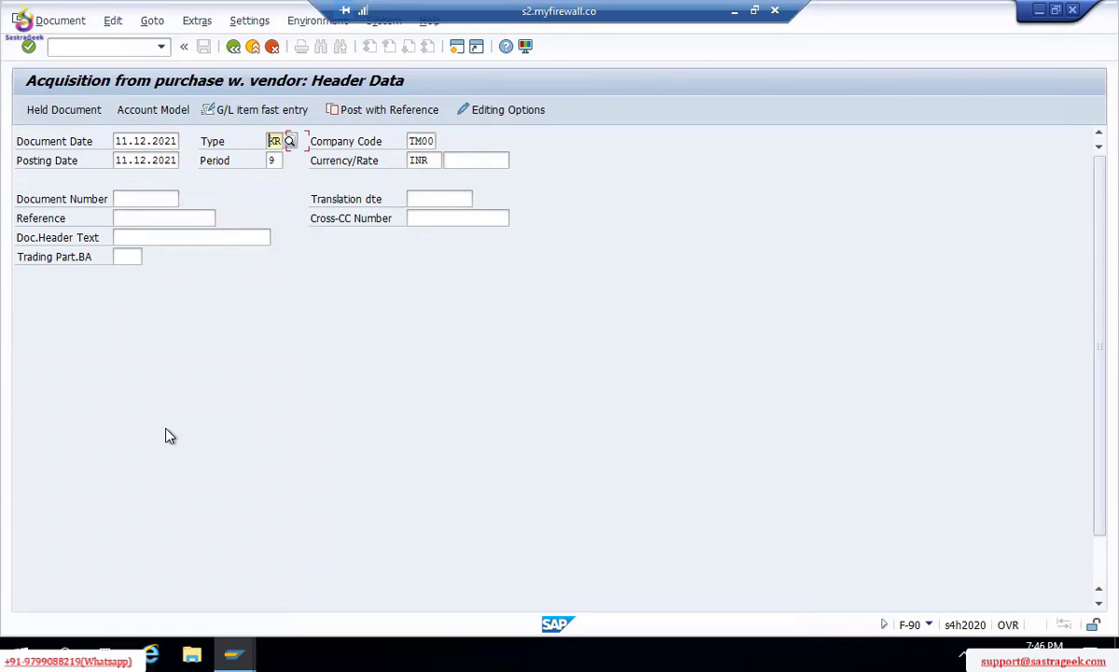
pyautogui.write('aa')
# Enter newasset as the reference in the acquisition document header.
pyautogui.press('Tab')
pyautogui.press('Tab')
pyautogui.press('Tab')
pyautogui.press('Tab')
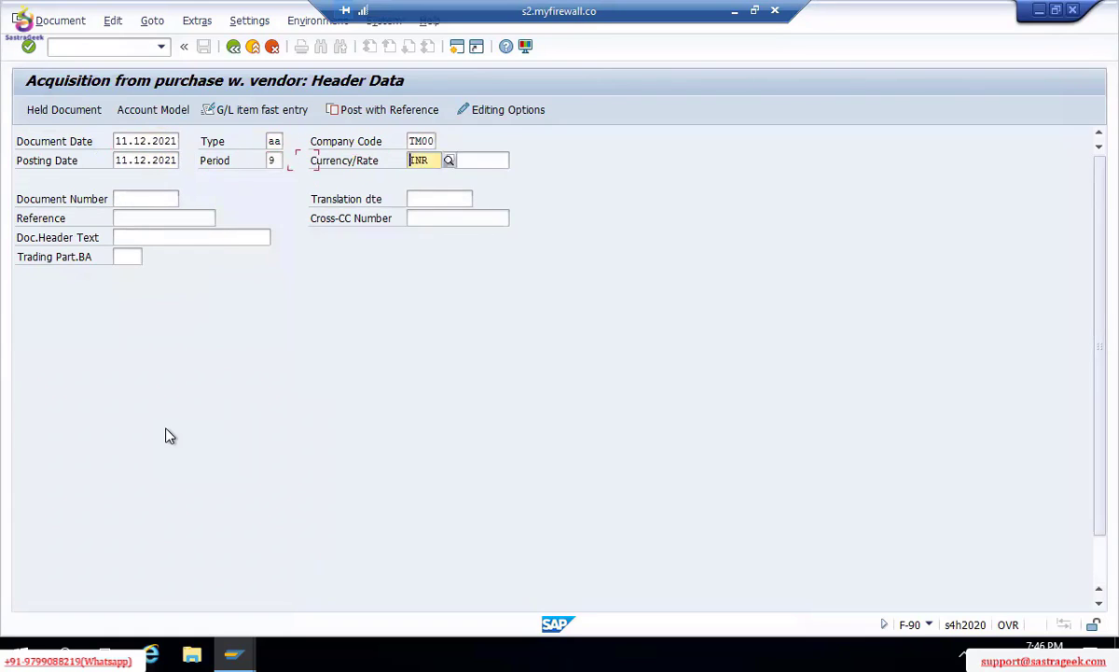
pyautogui.press('Tab')
pyautogui.press('Tab')
pyautogui.press('Tab')
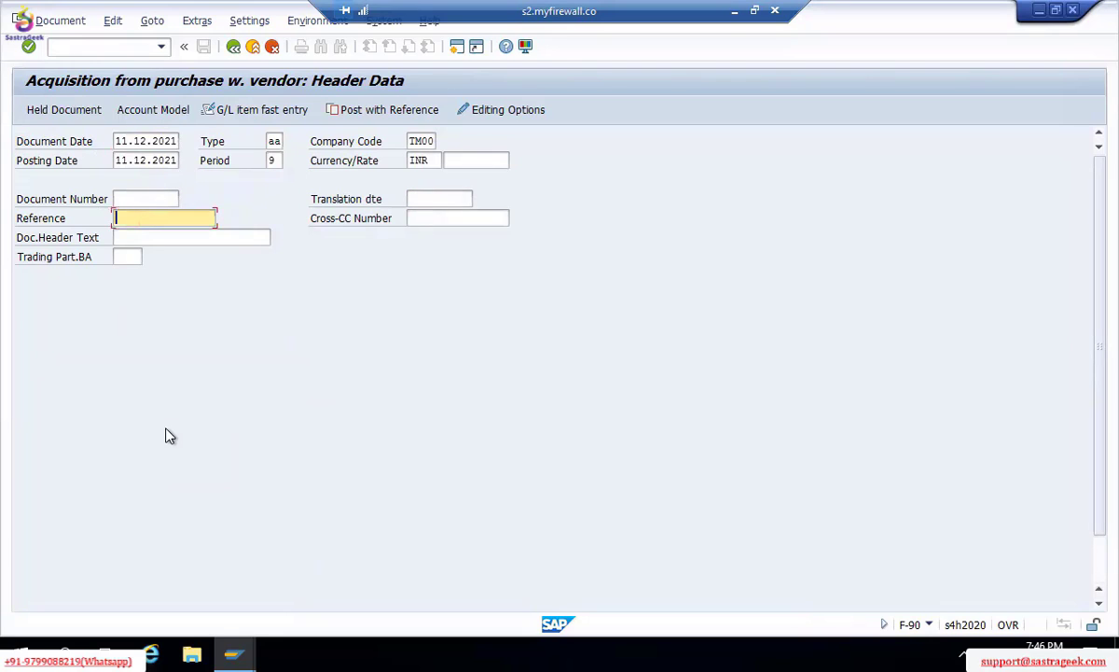
pyautogui.write('newasset')
# Start the first line item with posting key 31 and UNIFLOW TM00 VENDOR as its account, found among company code TM00's suppliers.
pyautogui.press('Tab')
pyautogui.press('Tab')
pyautogui.press('Tab')
pyautogui.write('31')
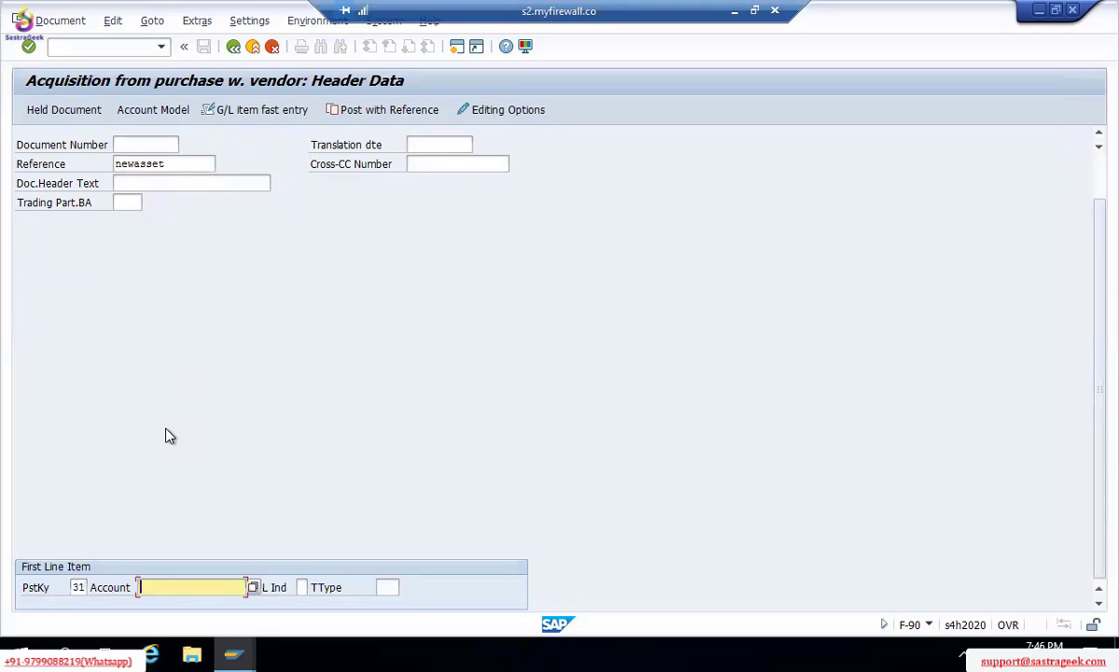
pyautogui.click(251, 586)
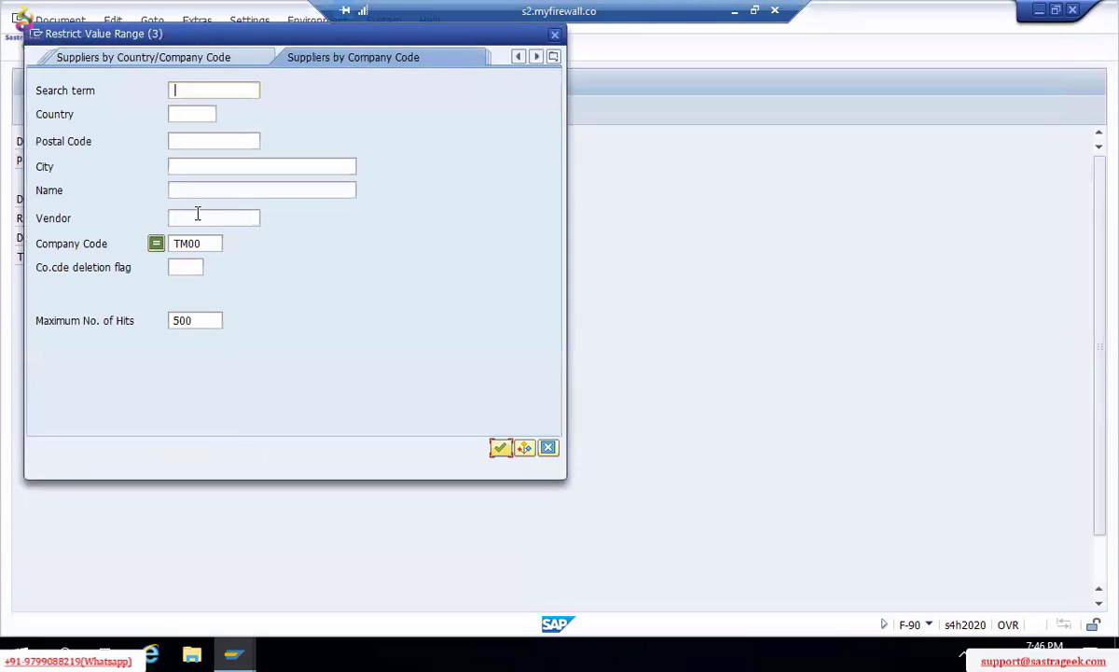
pyautogui.click(198, 213)
pyautogui.press('Return')
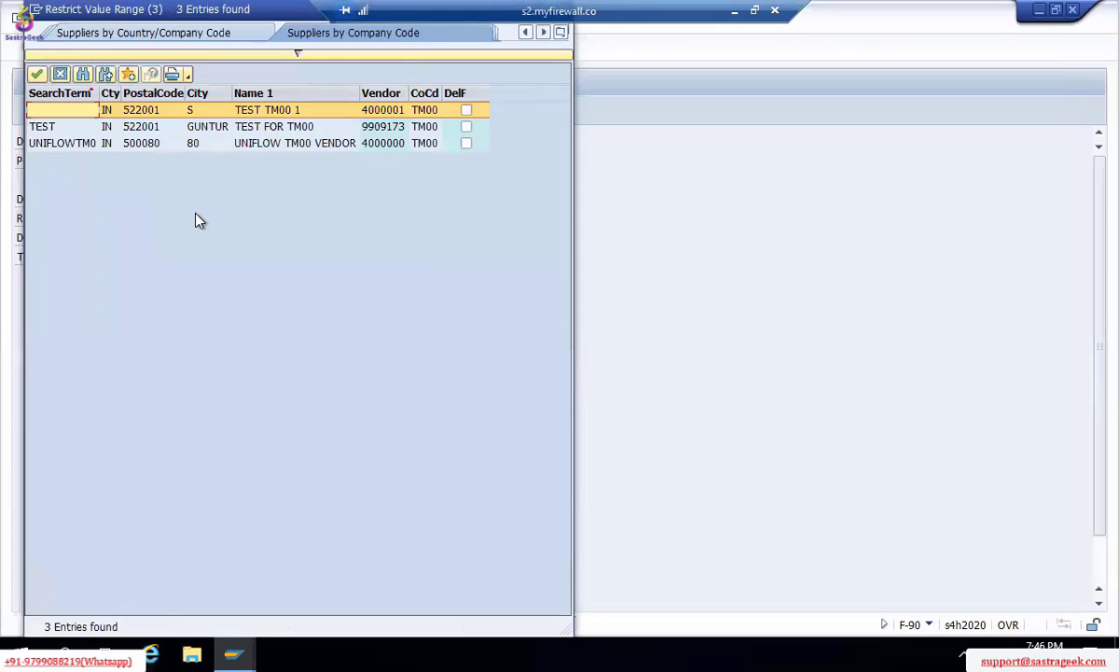
pyautogui.doubleClick(136, 145)
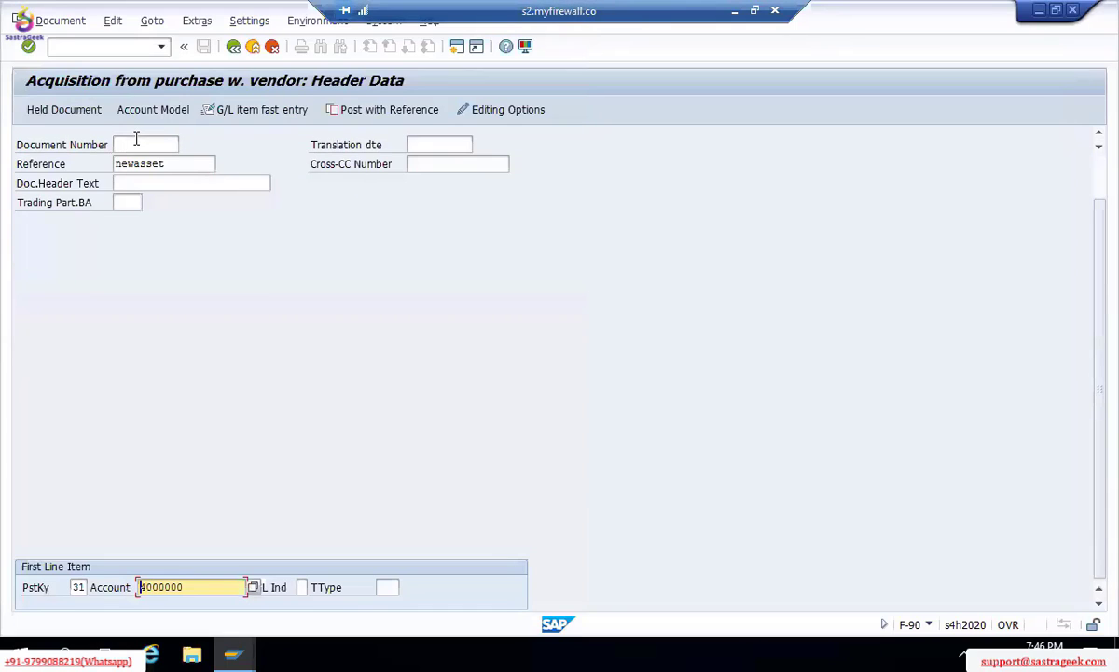
pyautogui.press('Return')
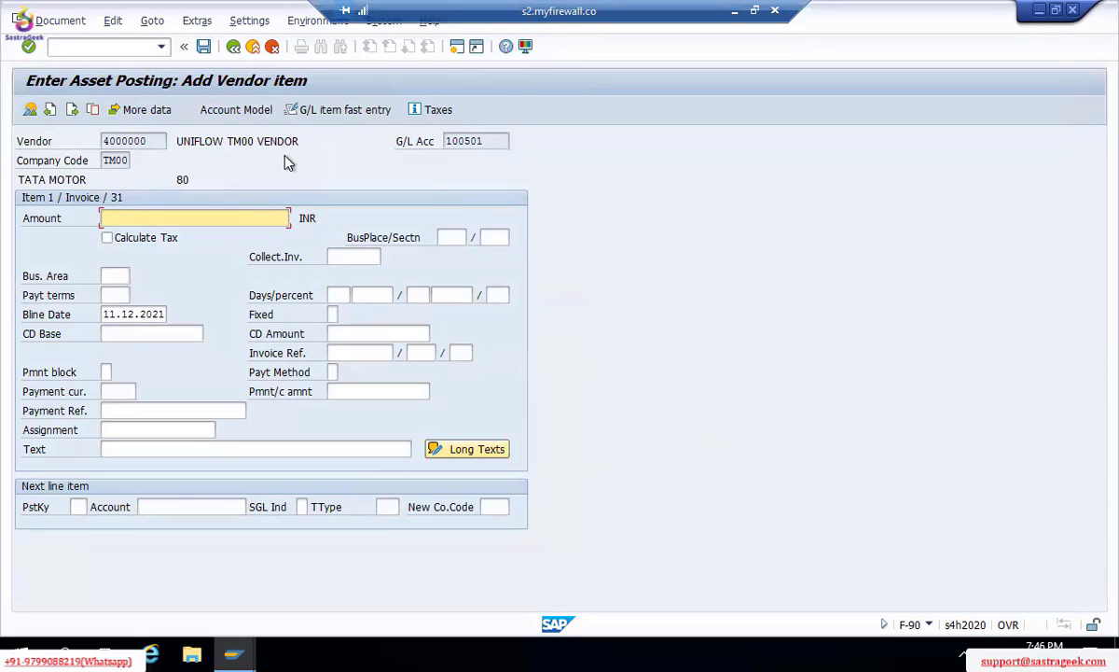
# Set the amount of the vendor invoice item to 55000 INR.
pyautogui.click(240, 214)
pyautogui.press('Down')
pyautogui.press('Down')
pyautogui.press('Down')
pyautogui.press('Down')
pyautogui.press('Down')
pyautogui.press('Down')
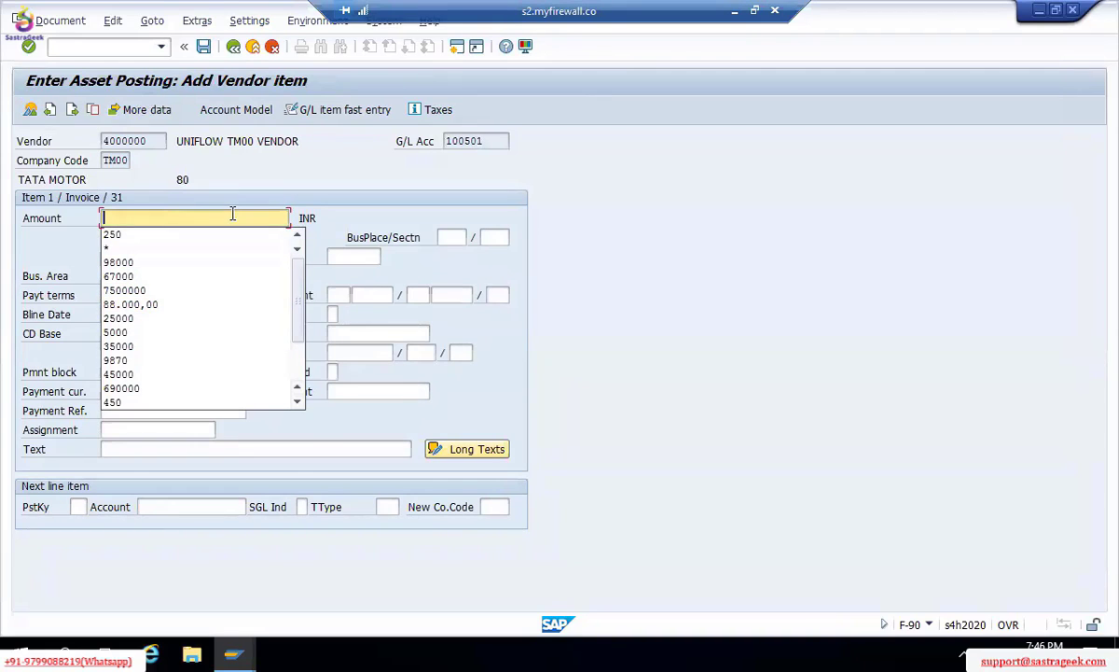
pyautogui.write('55000')
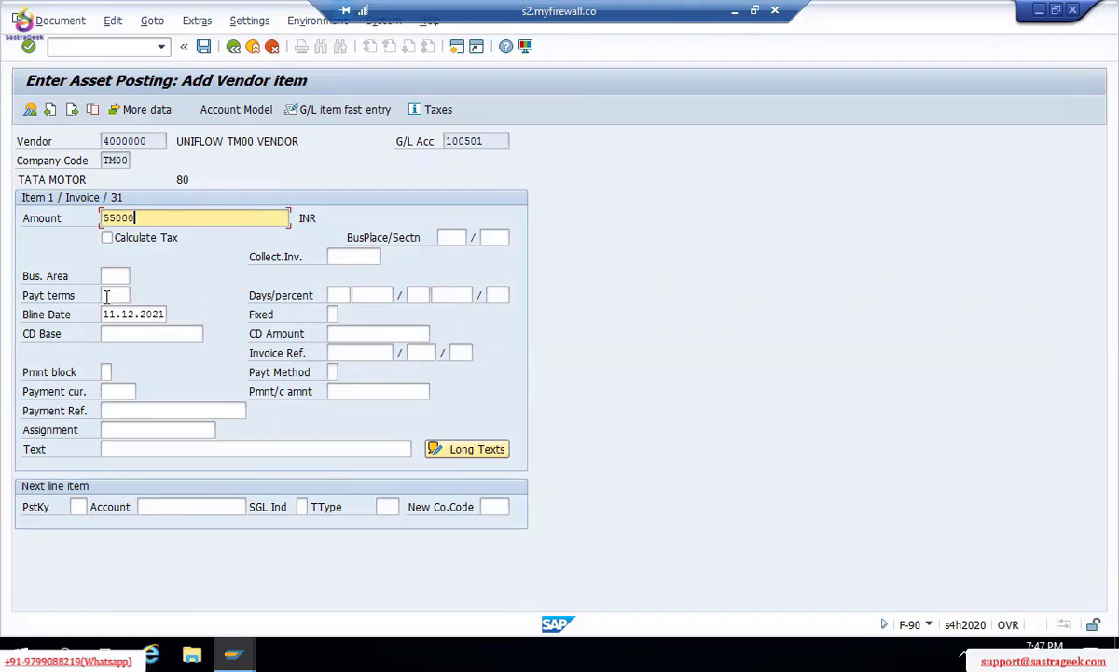
# Enter being asset pur as the text of the vendor invoice item.
pyautogui.click(134, 448)
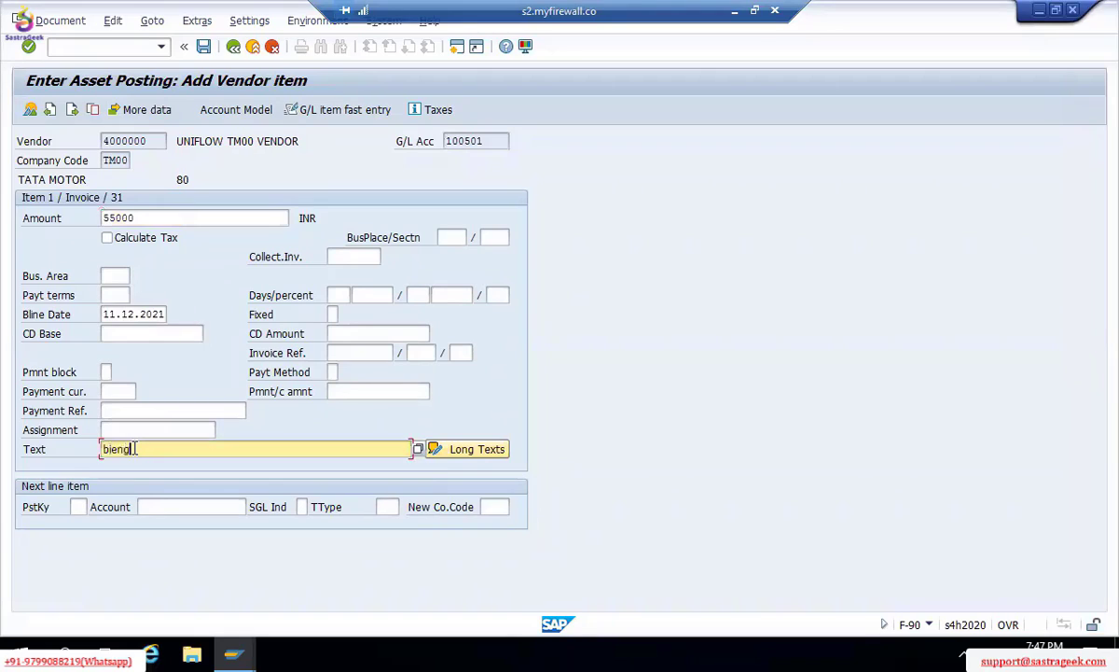
pyautogui.write('being asset ')
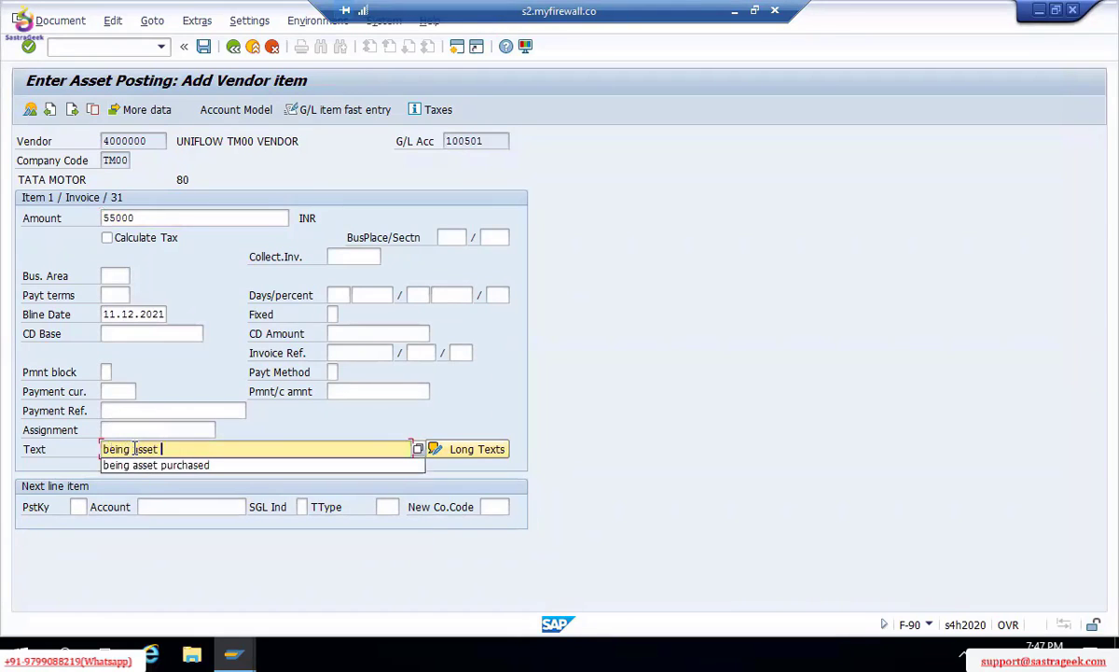
pyautogui.write('pur')
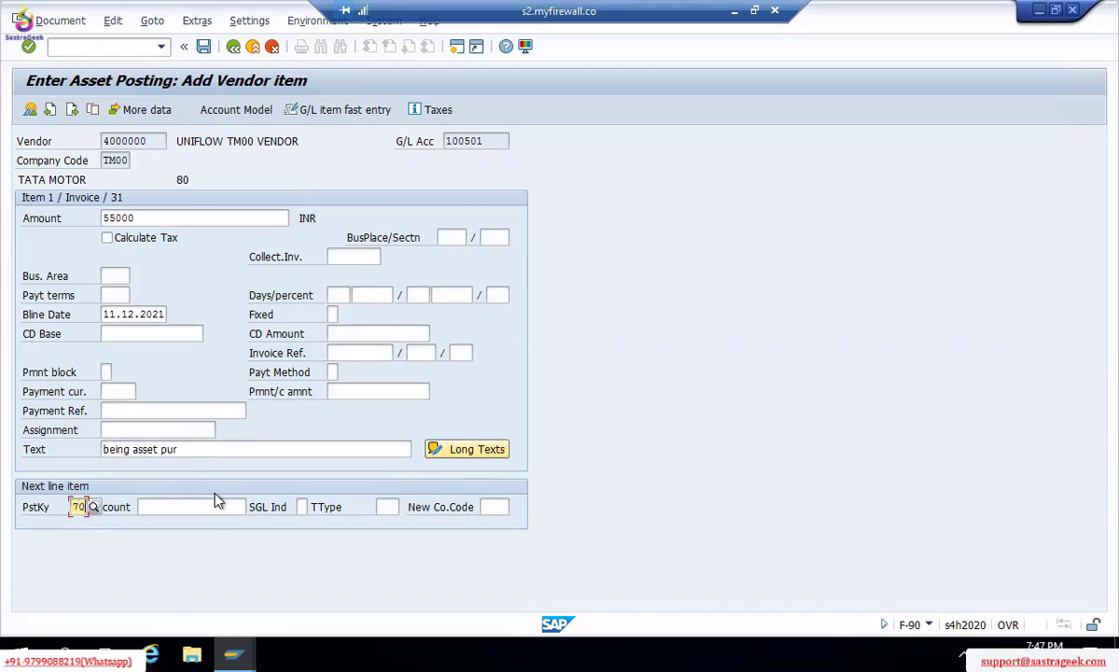
# Set up the next line item with posting key 70 and New Asset 3003-0 from class TM00PLMA as its account.
pyautogui.click(217, 504)
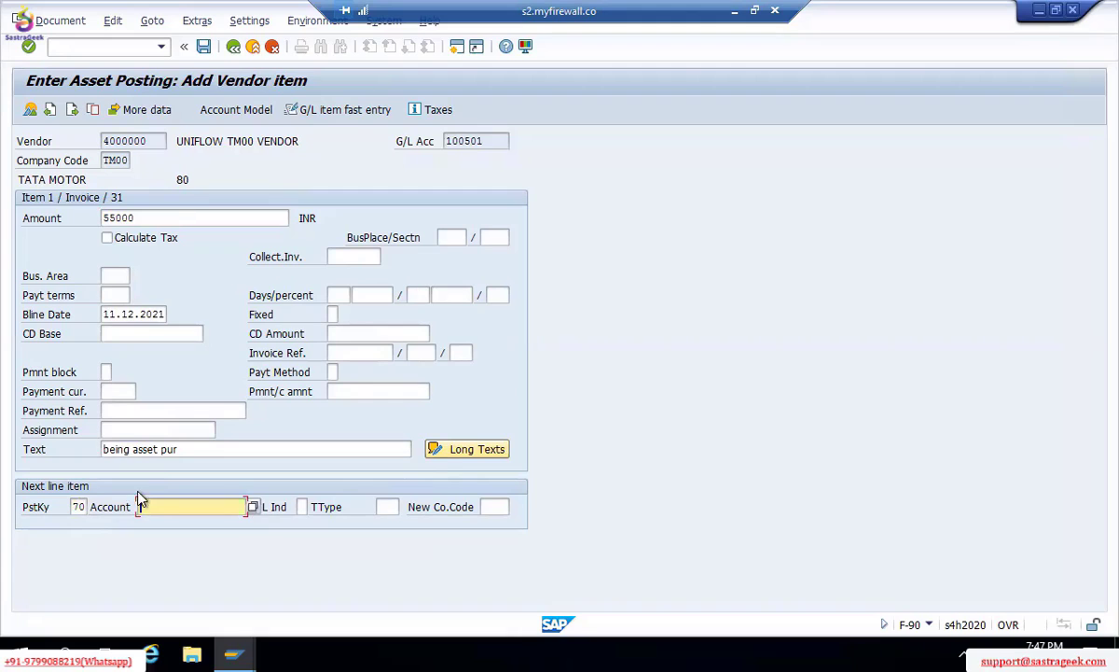
pyautogui.hotkey('alt', 'Tab')
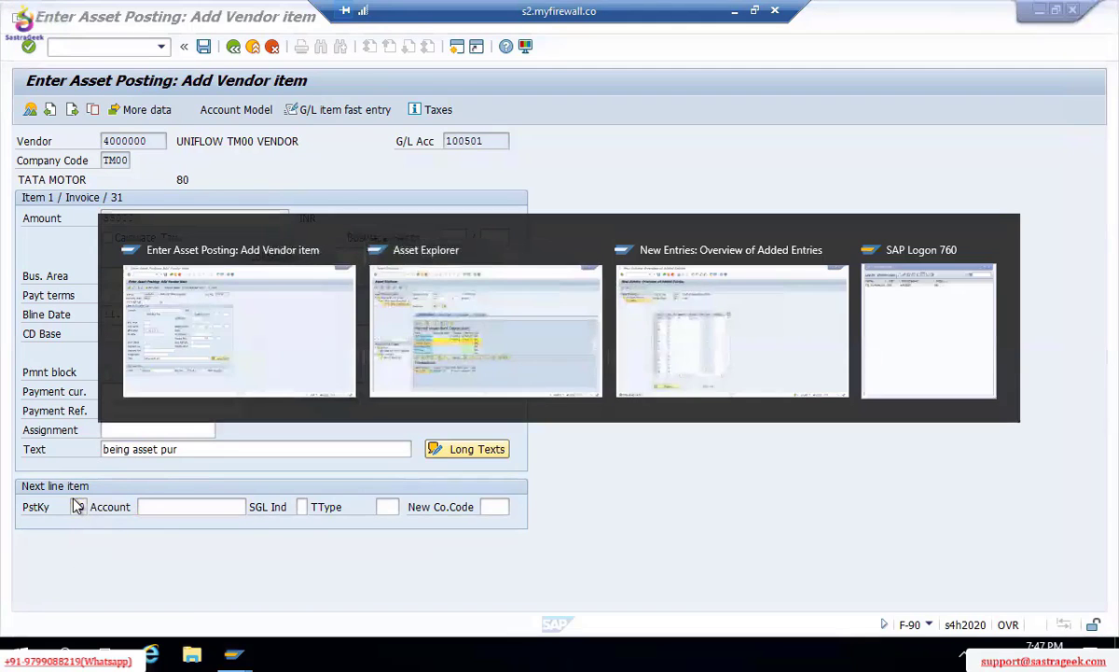
pyautogui.hotkey('alt', 'Tab')
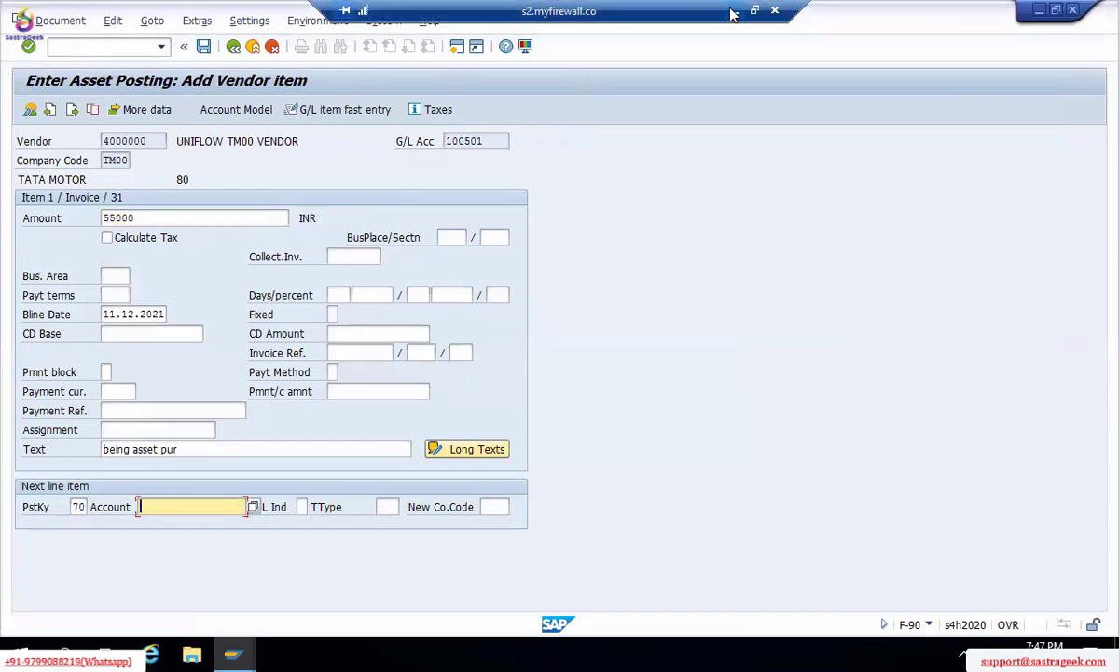
pyautogui.click(732, 10)
pyautogui.click(77, 374)
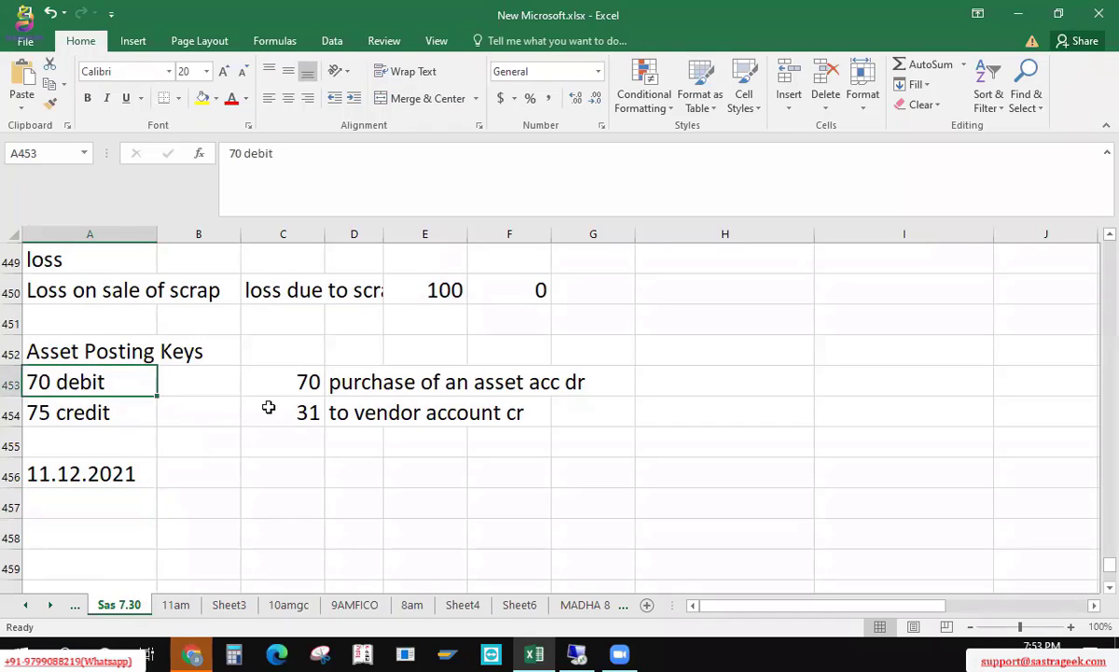
pyautogui.hotkey('alt', 'Tab')
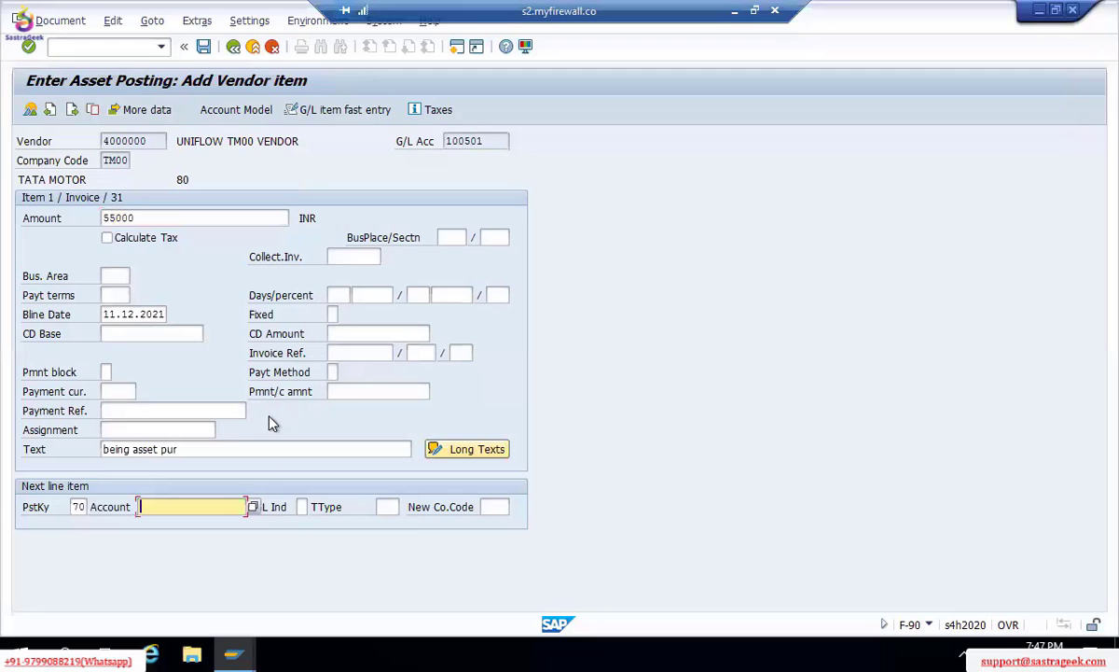
pyautogui.click(253, 507)
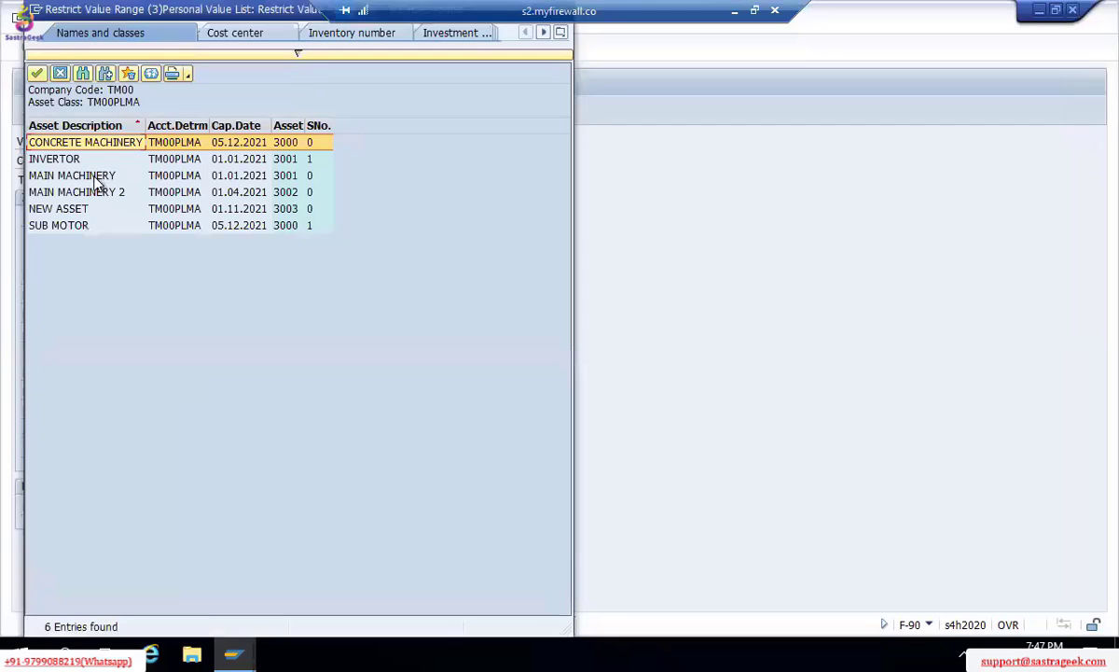
pyautogui.doubleClick(78, 211)
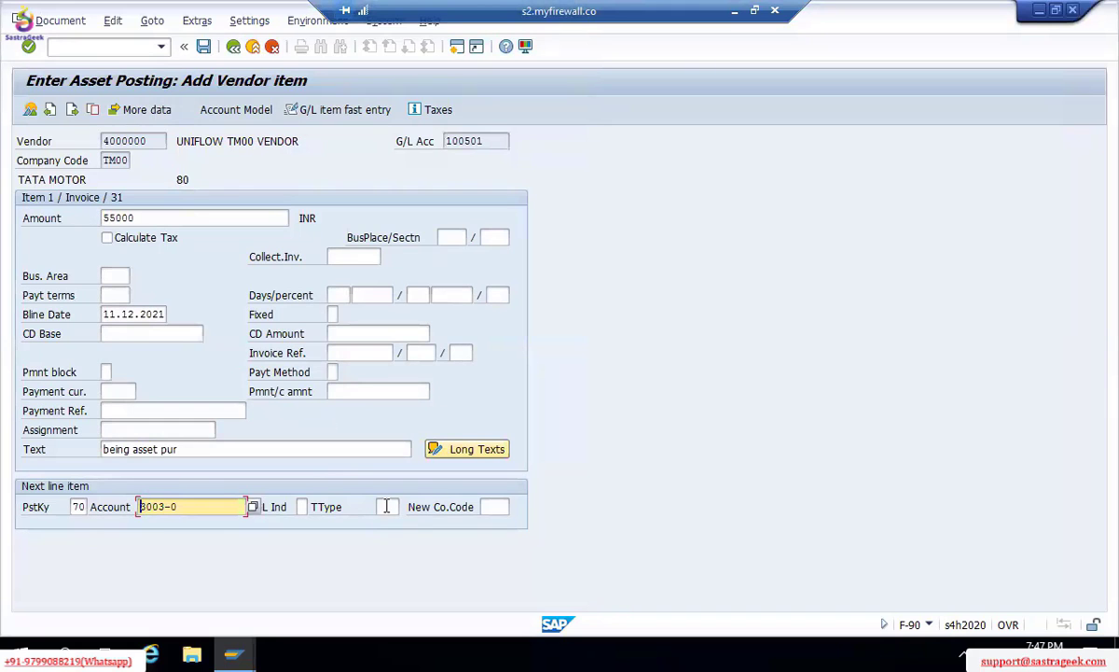
# Give the next line item transaction type 110, In-house acquisition, and proceed to the asset item.
pyautogui.click(387, 506)
pyautogui.write('100')
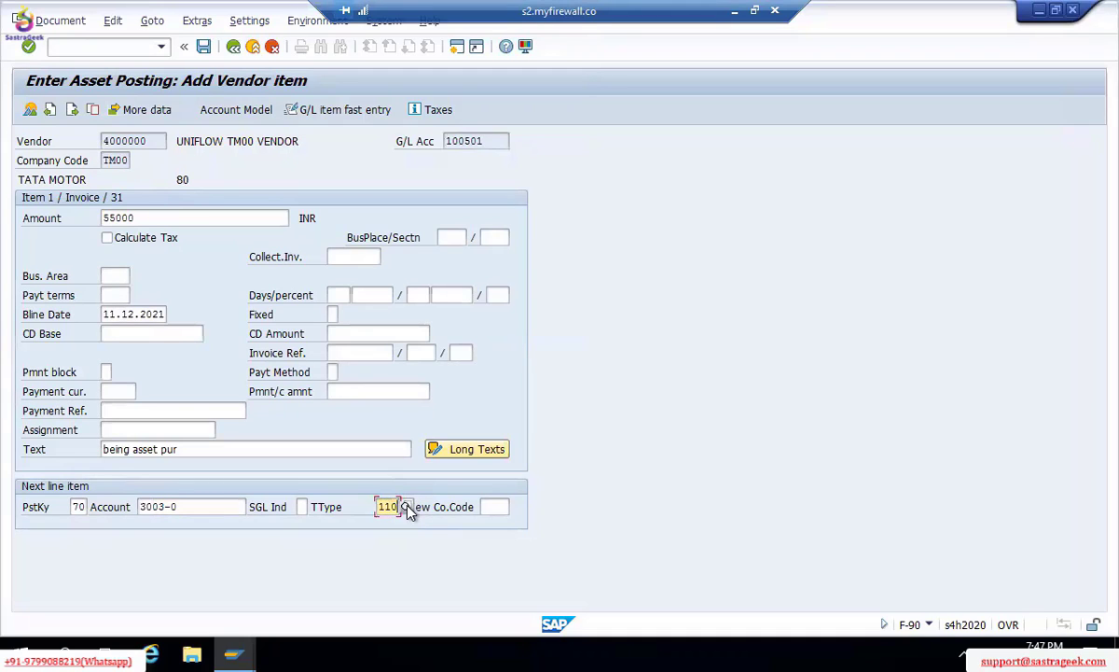
pyautogui.press('F4')
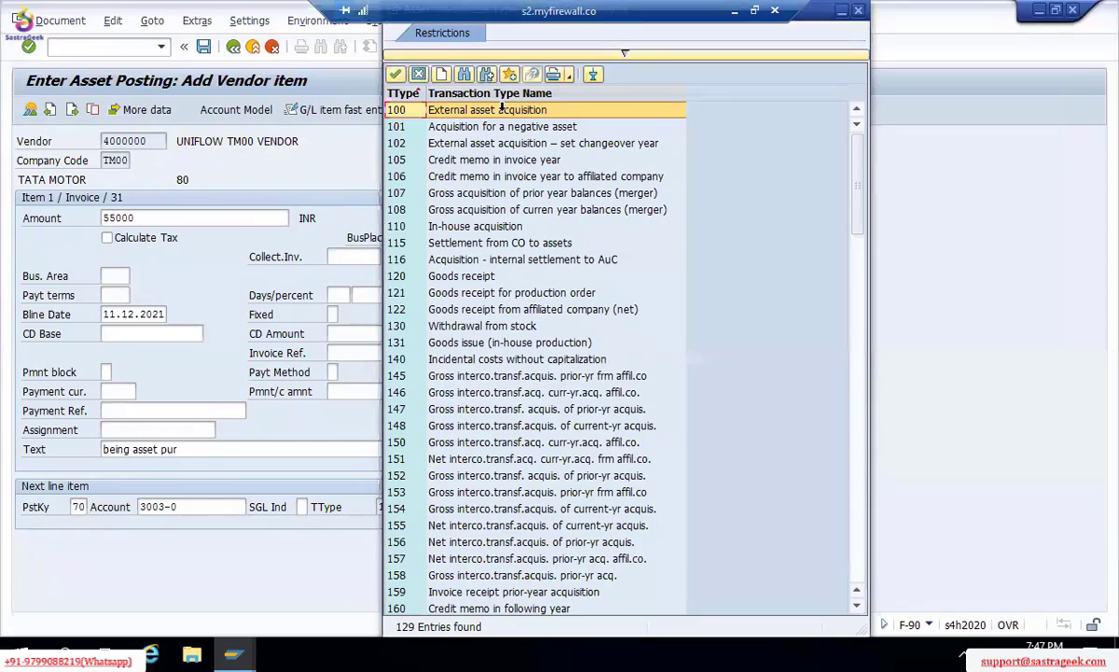
pyautogui.doubleClick(448, 225)
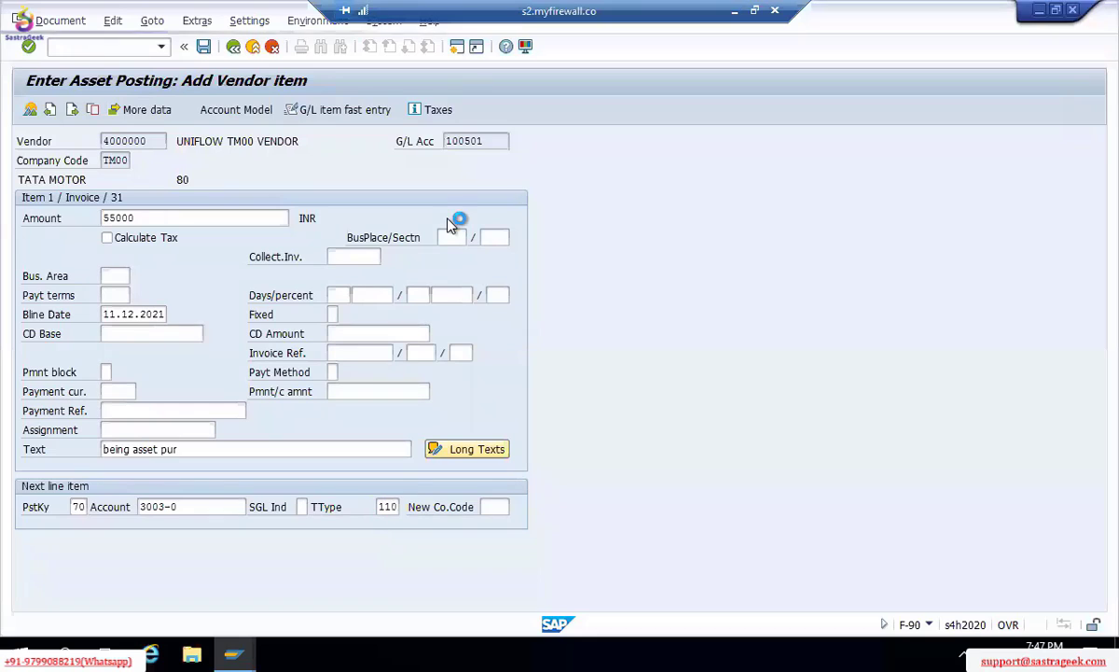
pyautogui.press('Return')
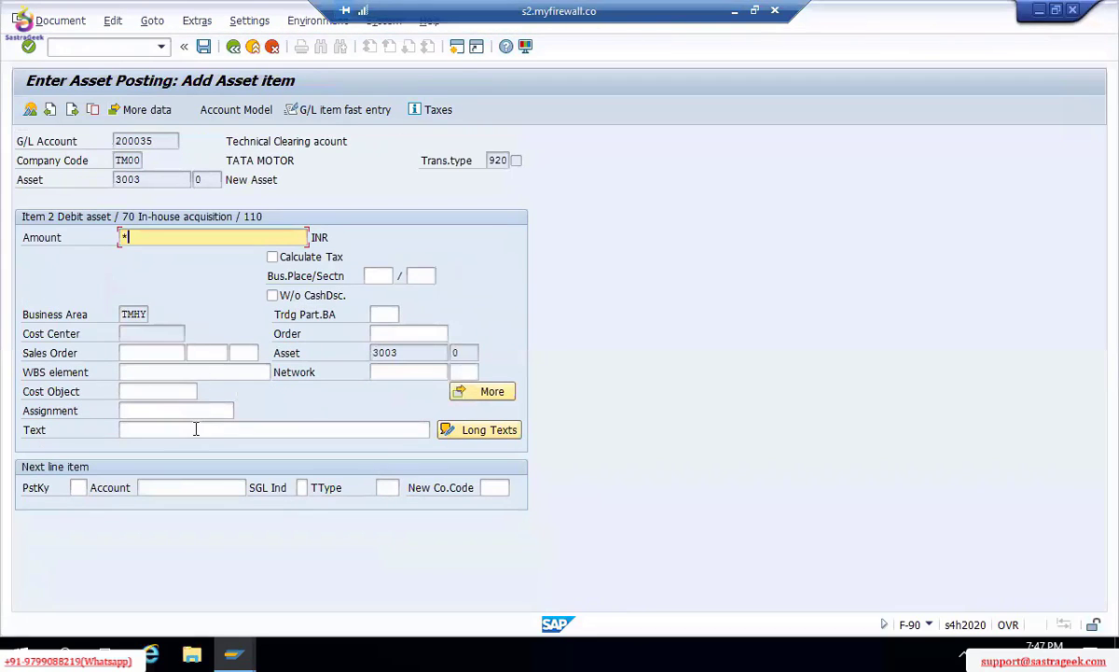
# Complete the asset item with amount * and text +, and display the document overview.
pyautogui.click(196, 429)
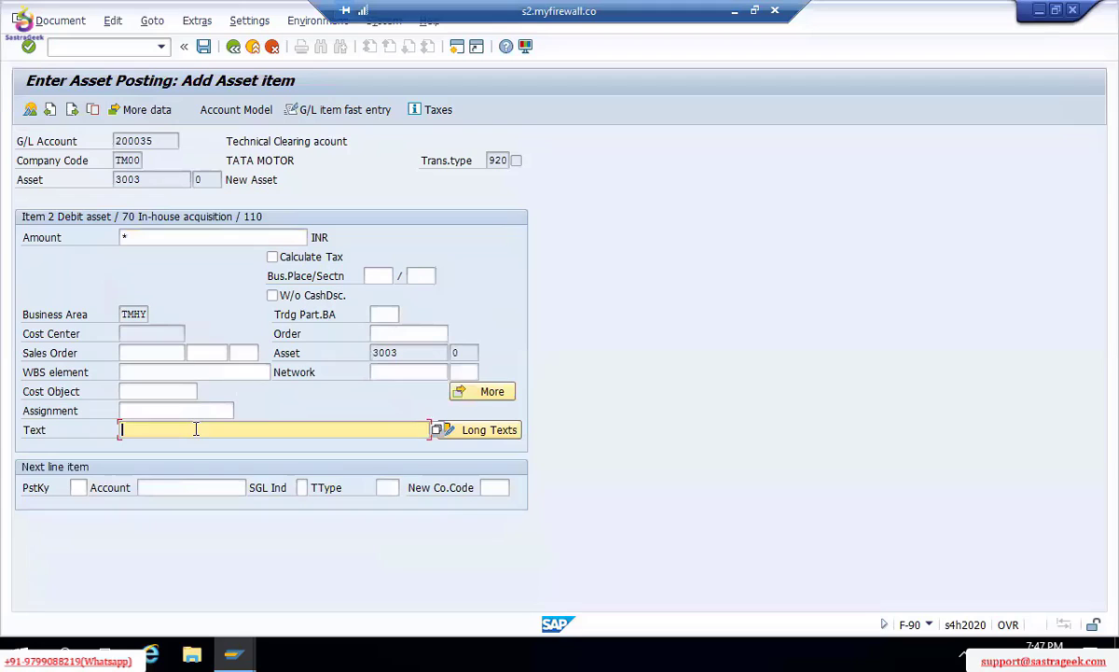
pyautogui.write('+')
pyautogui.click(31, 113)
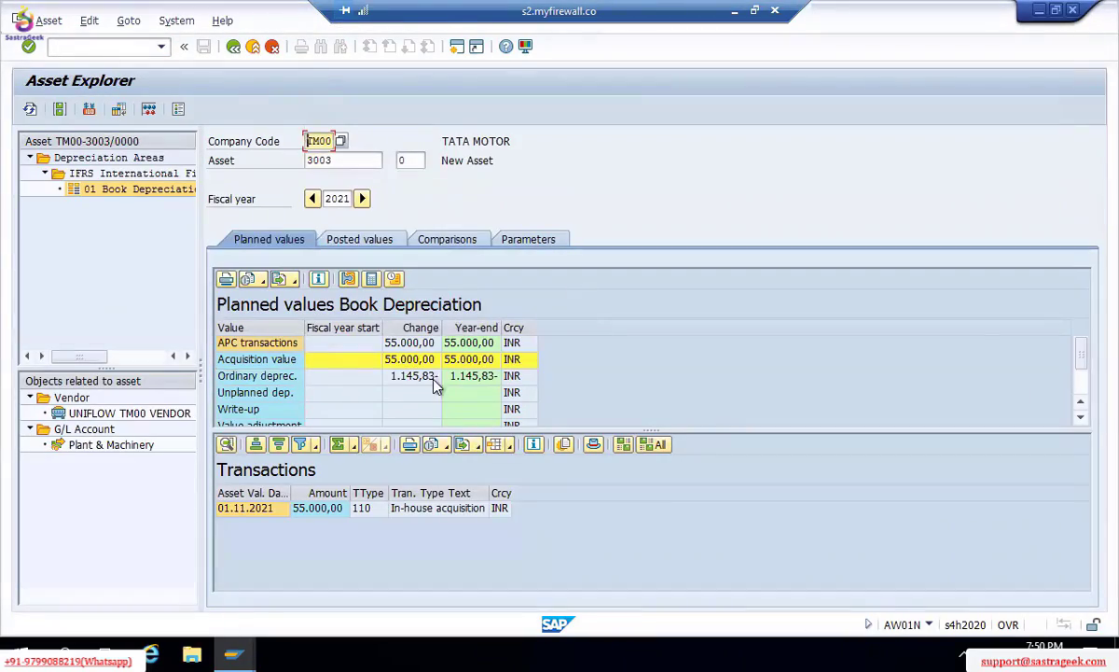
# Examine the posted values, year comparison and depreciation parameters of asset 3003 in Asset Explorer.
pyautogui.click(359, 239)
pyautogui.click(446, 239)
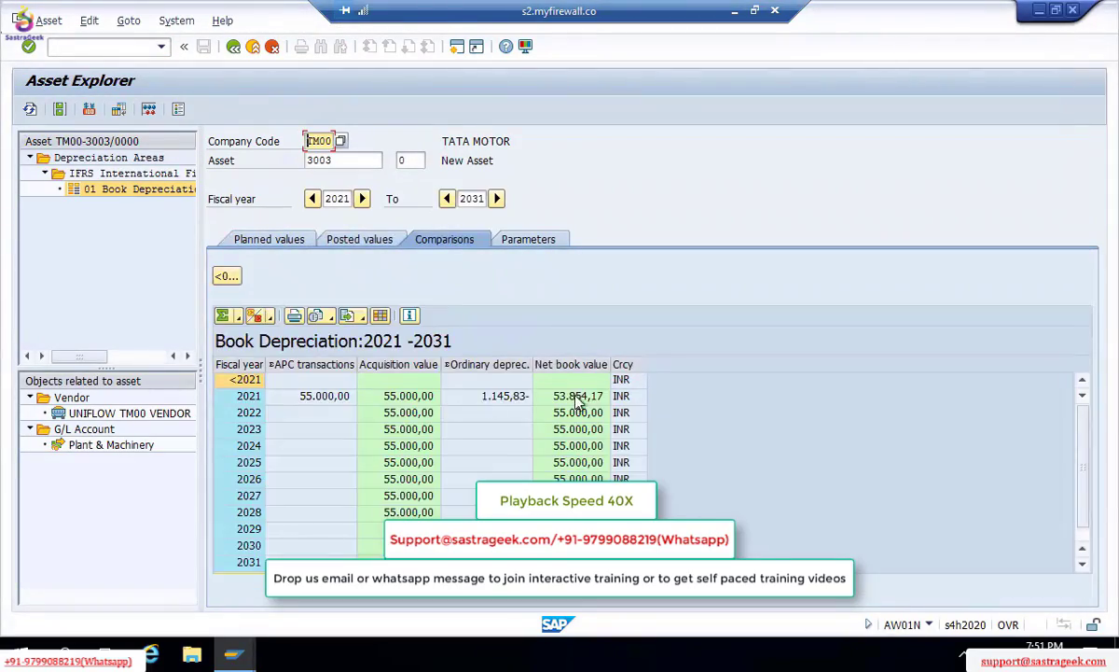
pyautogui.click(525, 239)
pyautogui.click(315, 545)
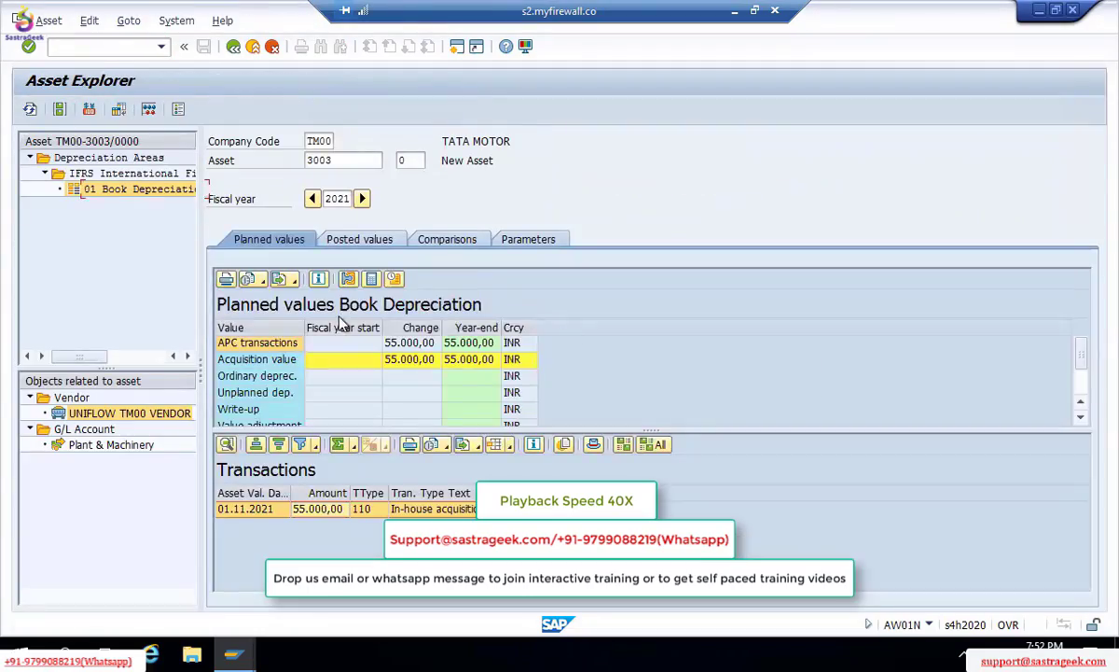
pyautogui.click(447, 239)
pyautogui.click(359, 239)
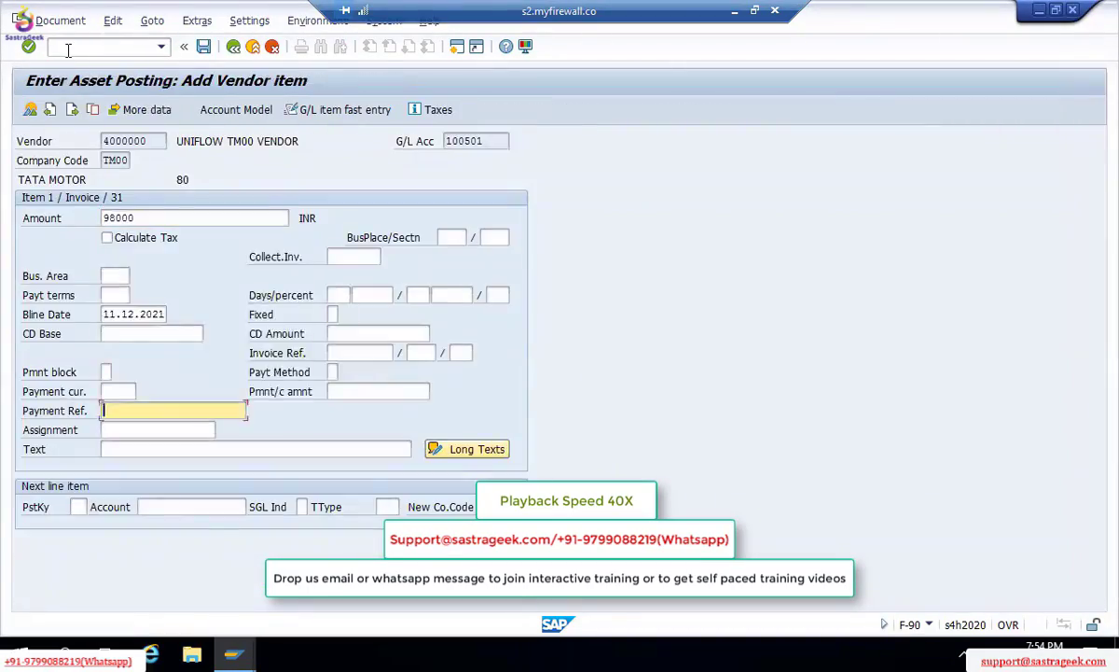
# Enter being asset pur as the 98000 INR vendor item's text, with posting key 70 for New Asset.
pyautogui.write('being asset pur70New A')
# Assign depreciation key MANU and a useful life of 2 to the Invertor asset's book depreciation area and save the asset.
pyautogui.click(436, 200)
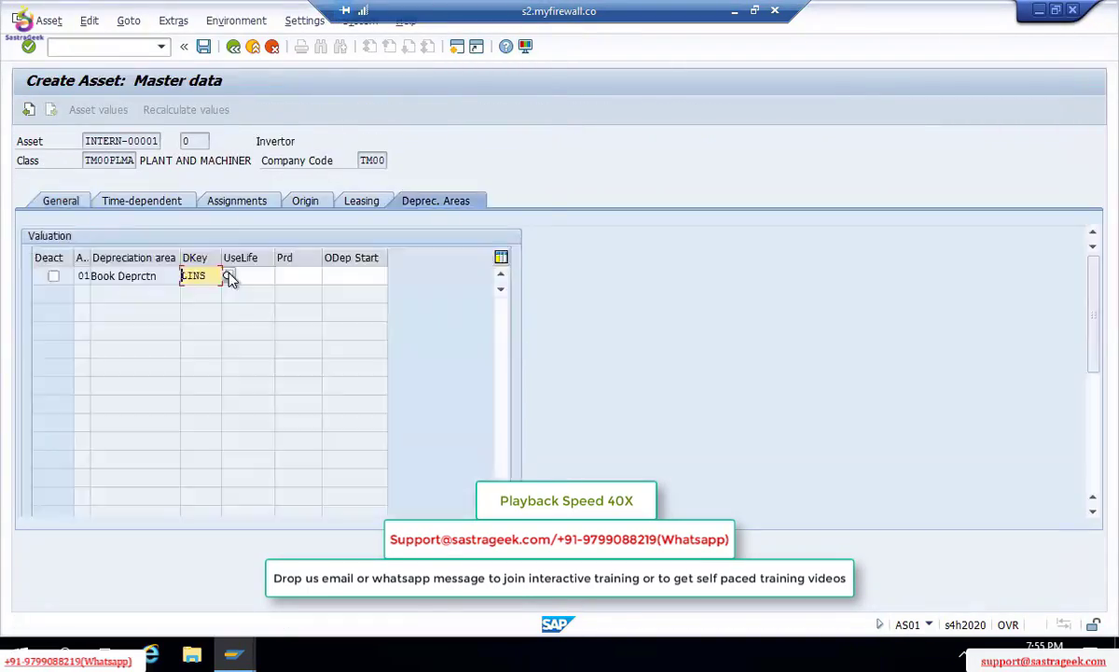
pyautogui.write('MANU2')
pyautogui.click(344, 276)
pyautogui.scroll(-1, 352, 283)
pyautogui.hotkey('ctrl', 's')
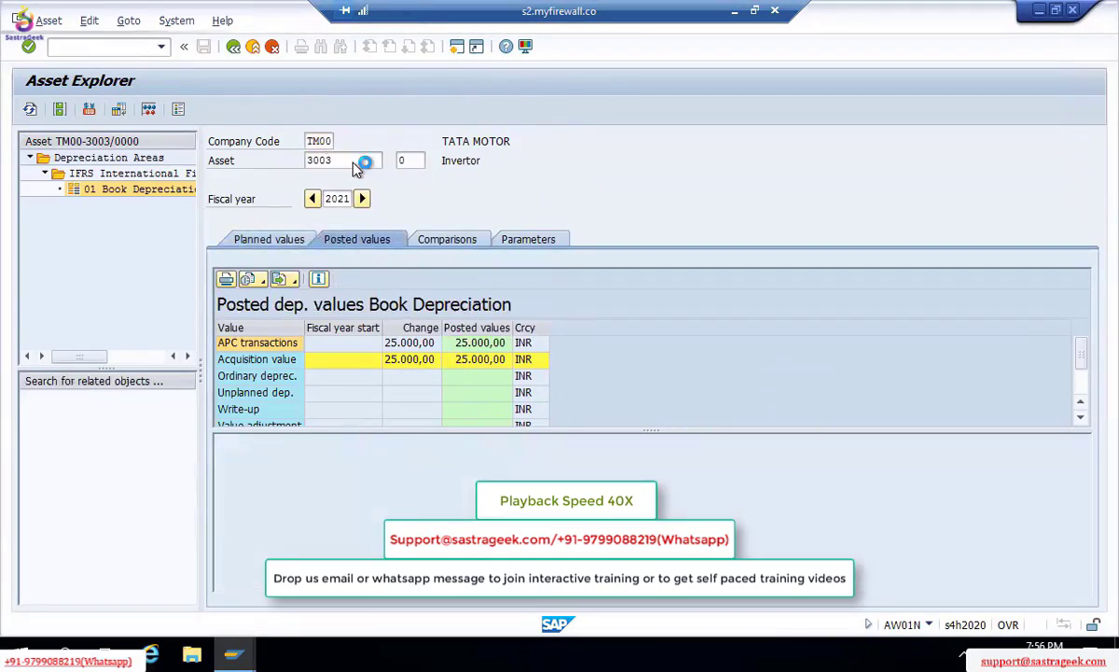
# Compare the posted, yearly and planned depreciation values of asset 3003 in Asset Explorer.
pyautogui.click(359, 238)
pyautogui.click(445, 239)
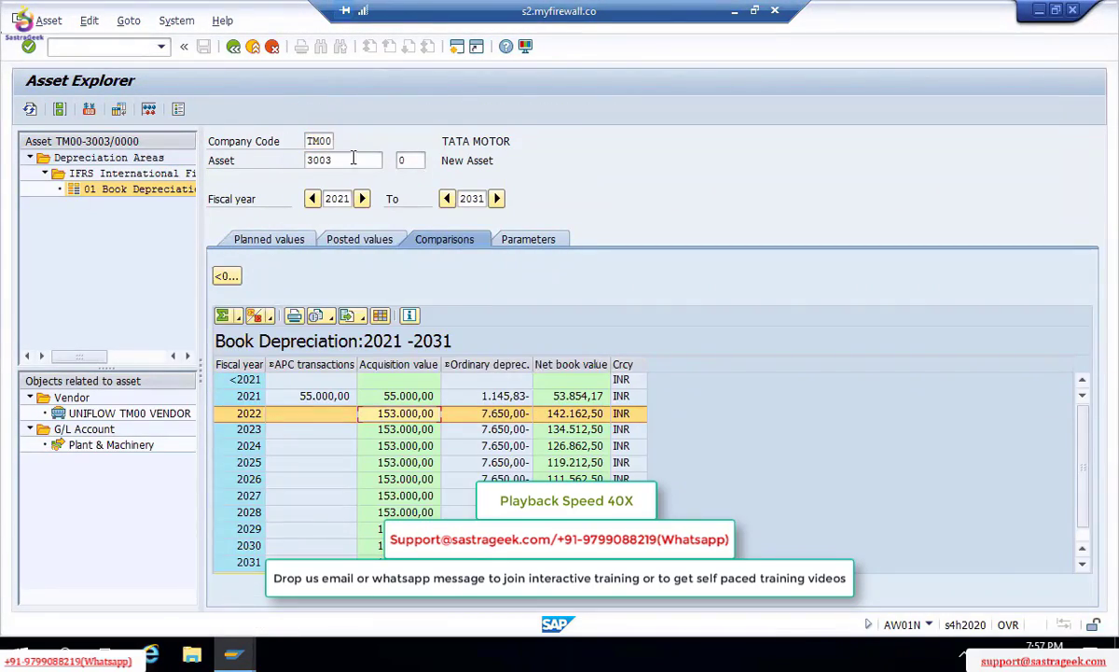
pyautogui.click(268, 239)
pyautogui.click(327, 160)
pyautogui.hotkey('alt', 'Tab')
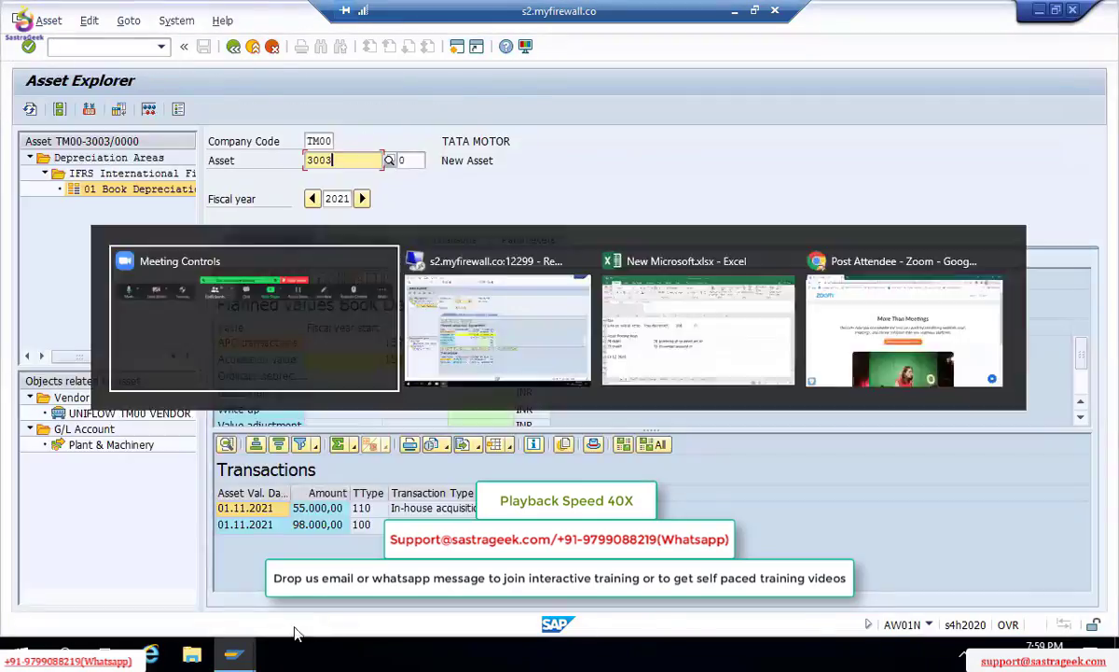
# Open the asset retirement from sale with customer transaction and set the document date to 11.12.2021.
pyautogui.click(233, 46)
pyautogui.click(55, 282)
pyautogui.click(70, 361)
pyautogui.click(84, 377)
pyautogui.click(100, 440)
pyautogui.click(114, 456)
pyautogui.doubleClick(107, 472)
pyautogui.write('11.12.2021')
# Select TEST CUSTOM TM00 as the customer of the retirement document and enter * as the amount of the following item.
pyautogui.click(170, 217)
pyautogui.press('F4')
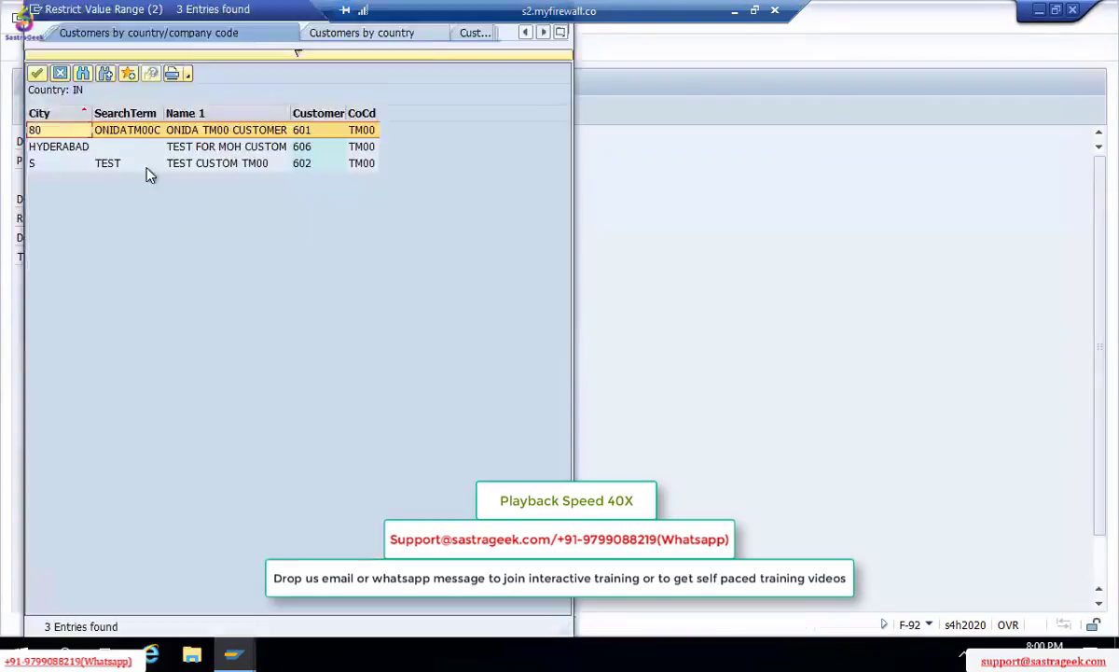
pyautogui.doubleClick(147, 165)
pyautogui.hotkey('alt', 'Tab')
pyautogui.click(162, 467)
pyautogui.click(190, 167)
pyautogui.write('*')
pyautogui.hotkey('alt', 'Tab')
# Open the G/L account master data with FS00 and check the account's settings.
pyautogui.click(100, 46)
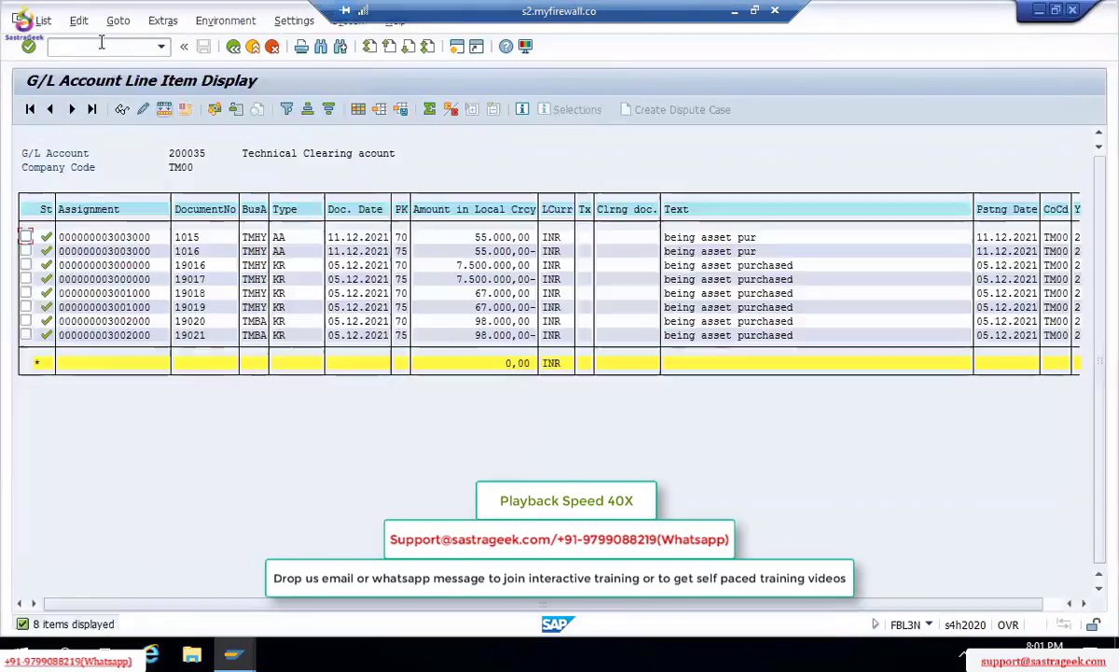
pyautogui.write('/nfs00')
pyautogui.press('Return')
pyautogui.click(278, 200)
pyautogui.hotkey('alt', 'Tab')
# Flag the Sale of Asset item for asset retirement and specify complete retirement of asset 3004 with value date 11.12.2021.
pyautogui.click(375, 449)
pyautogui.press('Return')
pyautogui.write('3004')
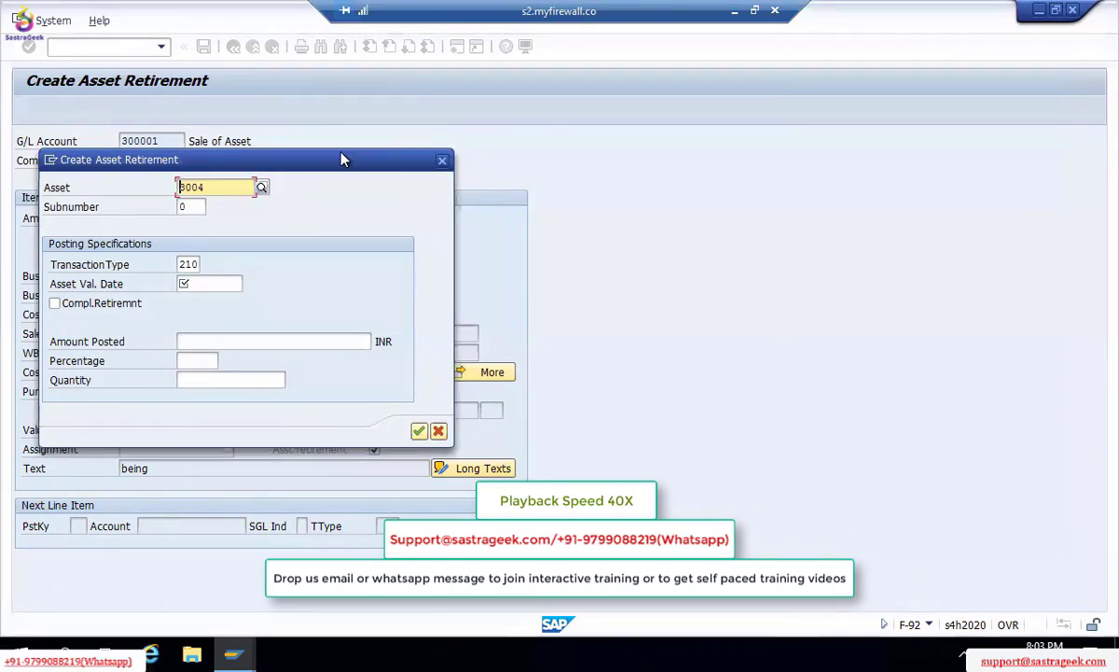
pyautogui.click(55, 303)
pyautogui.click(208, 284)
pyautogui.write('11.12.2021')
pyautogui.click(418, 430)
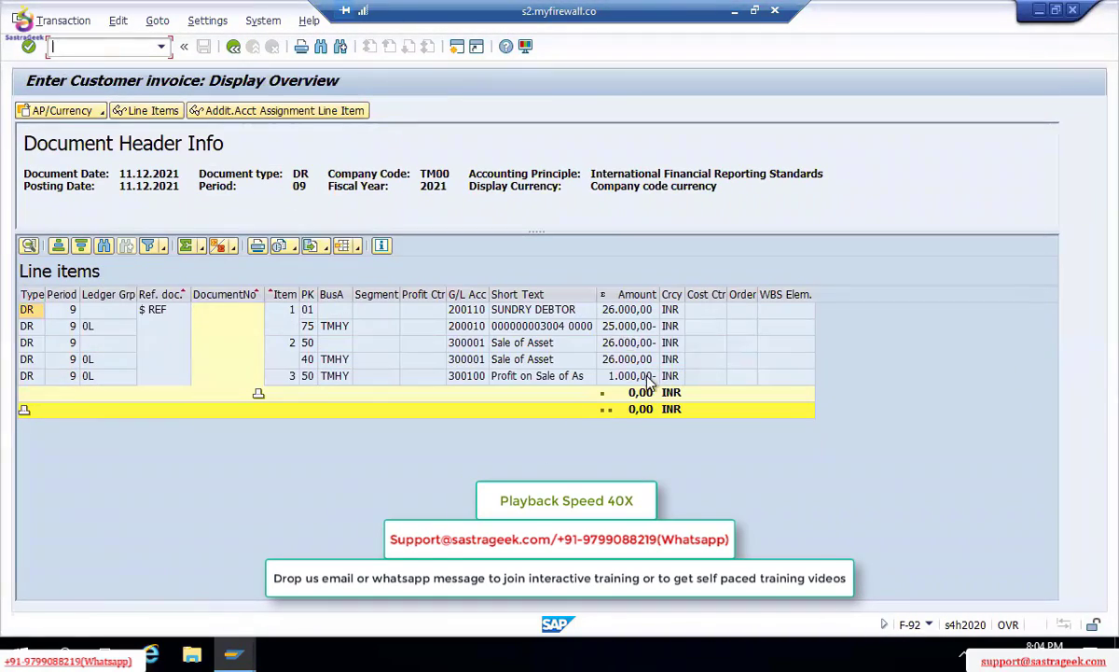
# Review the line items of the simulated customer invoice and post the retirement document.
pyautogui.click(630, 361)
pyautogui.click(233, 46)
pyautogui.click(204, 47)
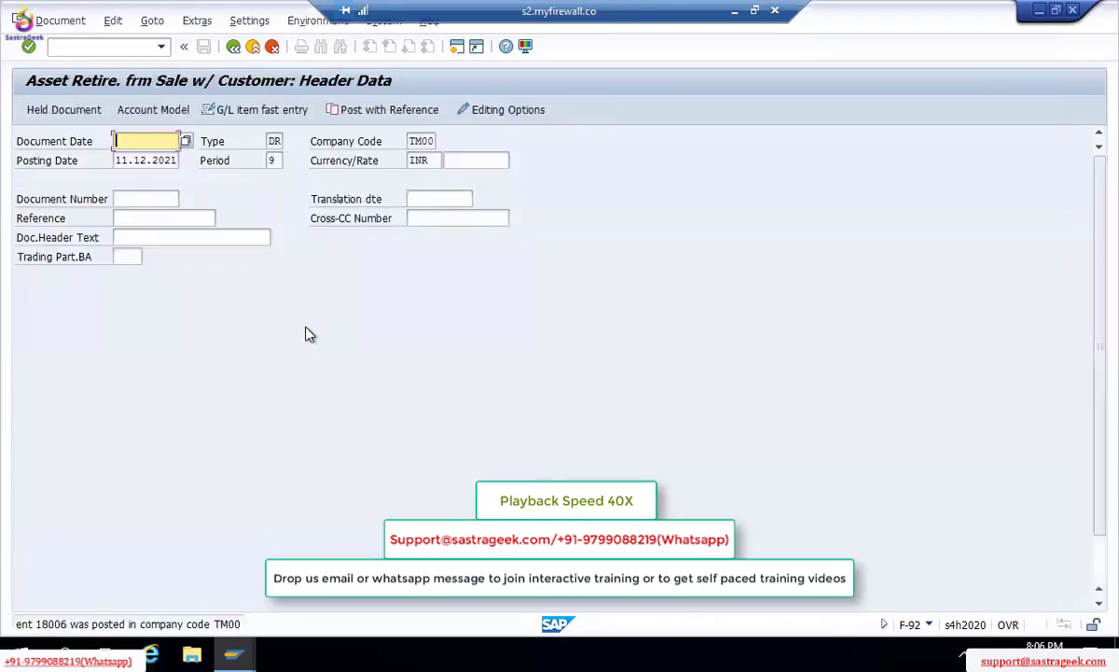
# Enter an F-90 acquisition of 80000 INR from the UNIFLOW vendor with text being asset pur, posting key 70 and asset 3004-0.
pyautogui.click(107, 46)
pyautogui.write('/nf-90')
pyautogui.press('Return')
pyautogui.write('400000080000')
pyautogui.click(152, 449)
pyautogui.write('being asset pur703004-0')
pyautogui.press('Return')
# Create the Heavey machiner asset in class TM00PLMA together with the Sub Motor sub-asset, and save.
pyautogui.write('Heavey machiner')
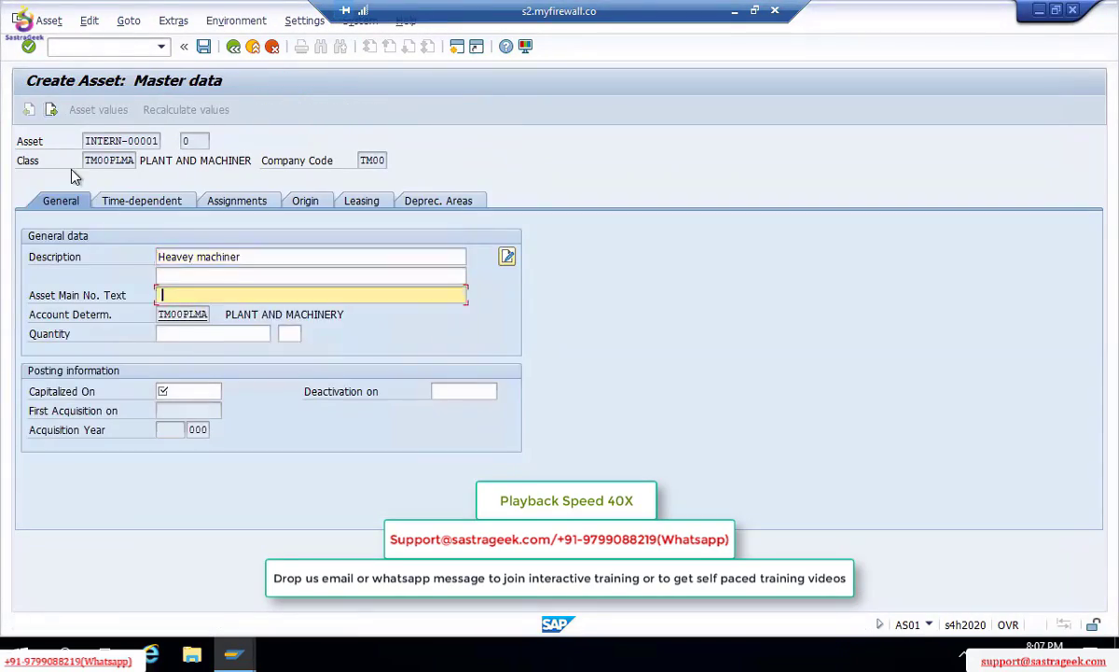
pyautogui.click(438, 201)
pyautogui.write('Sub Motor')
pyautogui.click(203, 47)
# Start another F-90 vendor acquisition with document type AA, amount 80000 and text being.
pyautogui.click(107, 47)
pyautogui.write('/nf-90')
pyautogui.press('Return')
pyautogui.write('a')
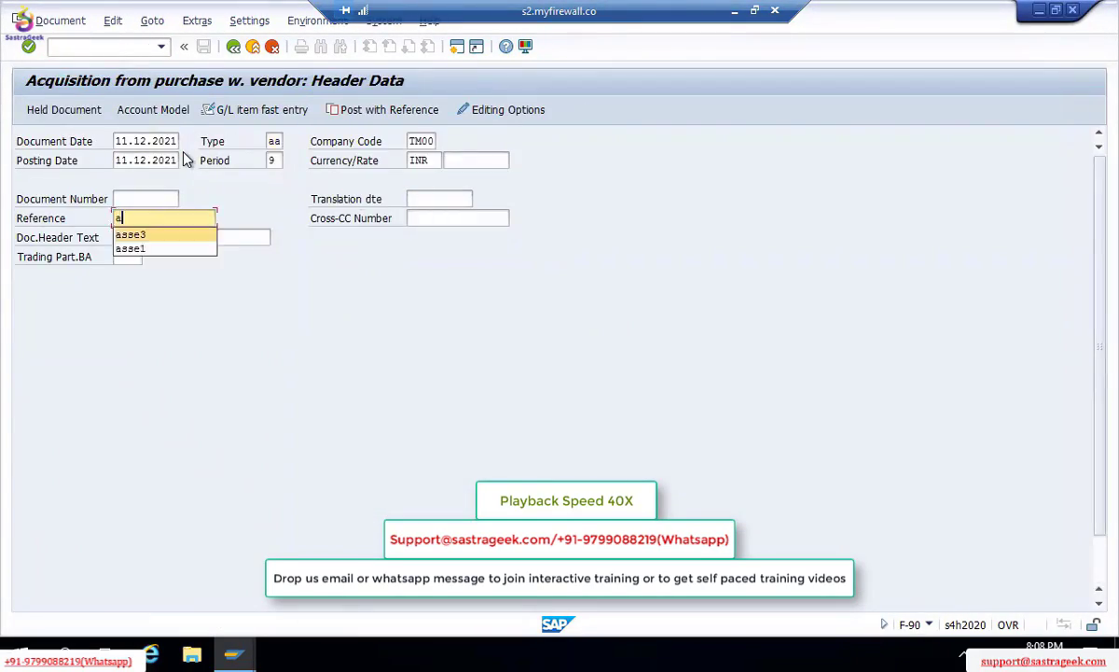
pyautogui.write('80000beingnas02')
# Display the master data of the Heavey machiner asset 3005 with AS03, and return to F-90.
pyautogui.click(98, 51)
pyautogui.write('/nas03')
pyautogui.press('Return')
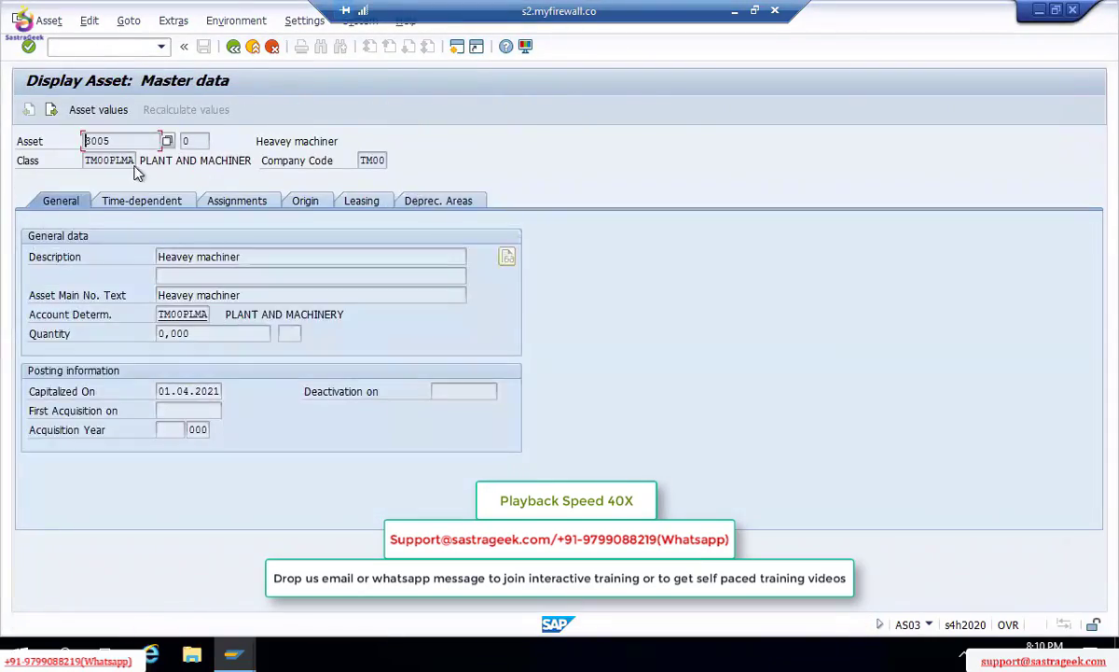
pyautogui.write('/nf-90')
pyautogui.press('Return')
# Open the asset's depreciation areas for change with AS02, and restart the F-90 vendor acquisition.
pyautogui.write('/nas02')
pyautogui.press('Return')
pyautogui.click(412, 202)
pyautogui.press('Return')
pyautogui.write('/nf-90')
pyautogui.press('Return')
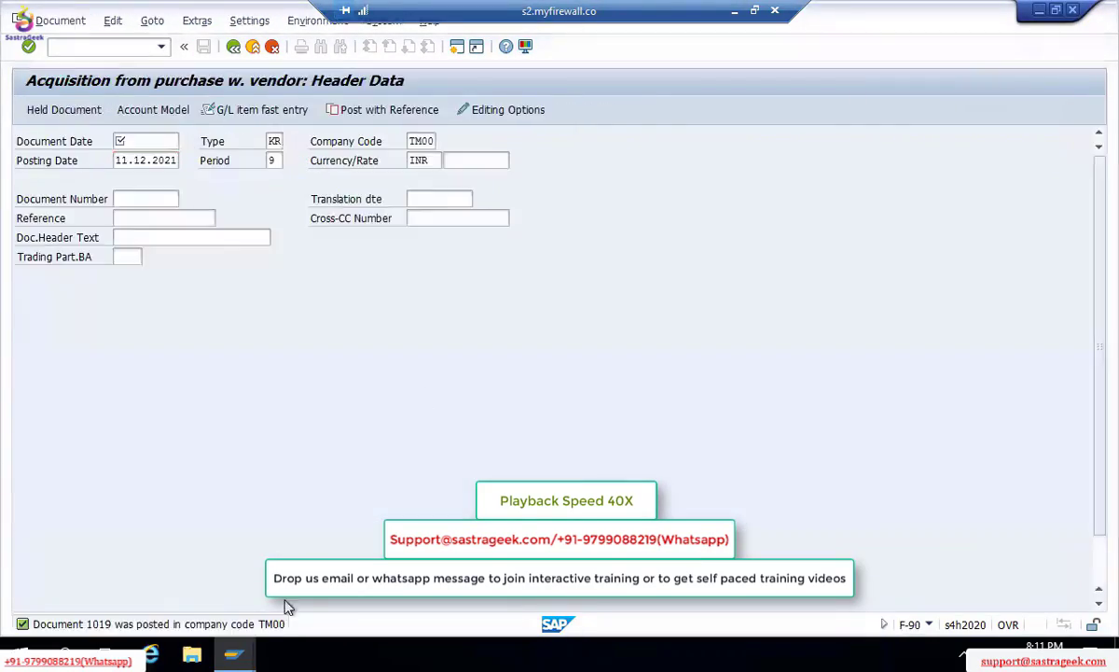
# Check the newly posted asset in Asset Explorer with AW01N.
pyautogui.write('/naw01n')
pyautogui.press('Return')
pyautogui.click(354, 160)
# Open the depreciation posting run for company code TM00 and set the accounting principle to IFRS.
pyautogui.click(233, 47)
pyautogui.click(40, 269)
pyautogui.click(237, 179)
pyautogui.write('ifrs')
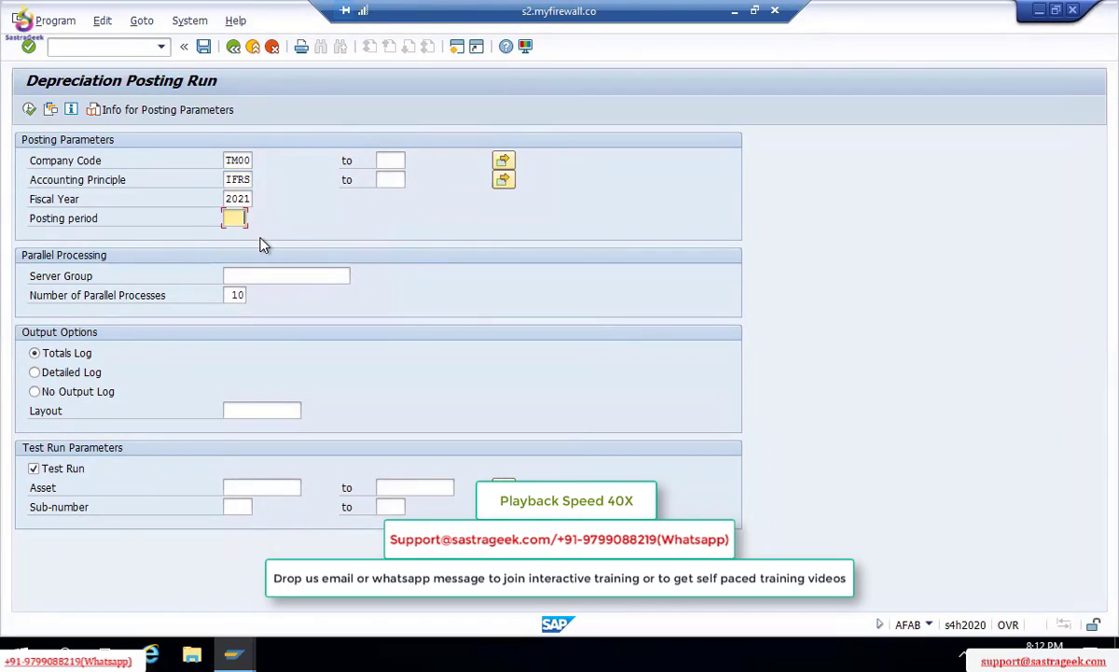
# Execute the depreciation test run for posting period 8 of fiscal year 2021 and review its log.
pyautogui.click(503, 487)
pyautogui.click(592, 452)
pyautogui.click(234, 220)
pyautogui.write('11')
pyautogui.press('Return')
pyautogui.write('8')
pyautogui.press('F8')
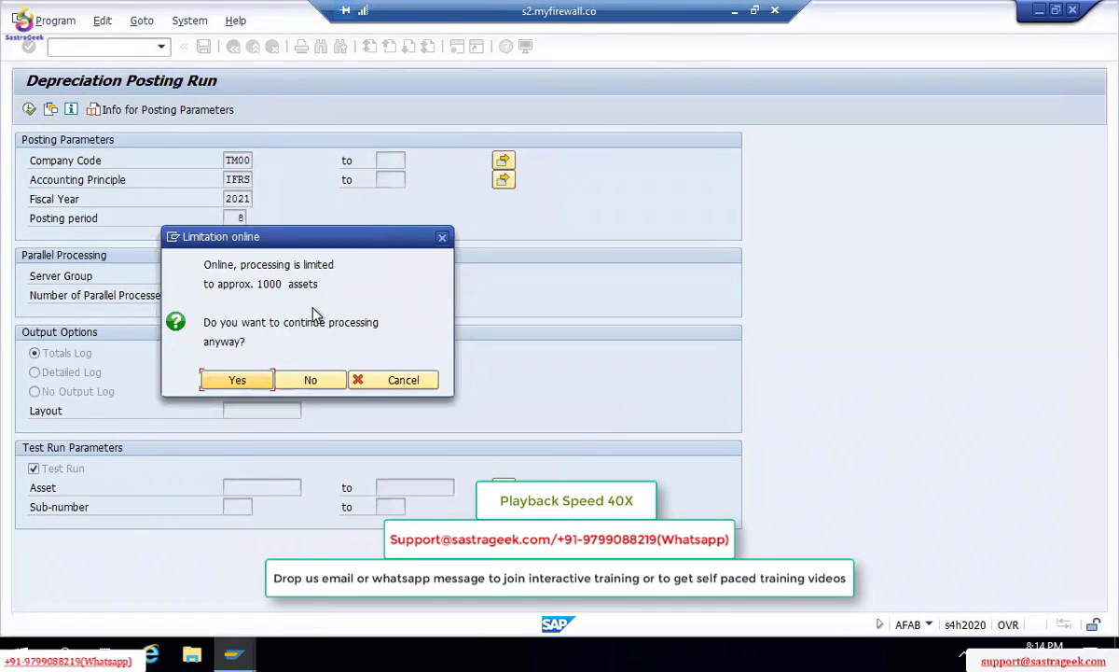
pyautogui.click(237, 380)
pyautogui.moveTo(302, 250); pyautogui.dragTo(302, 391)
pyautogui.click(233, 47)
# Turn off the test run and execute the period 8 depreciation posting run in the background with the default print parameters.
pyautogui.click(34, 468)
pyautogui.click(55, 20)
pyautogui.click(89, 84)
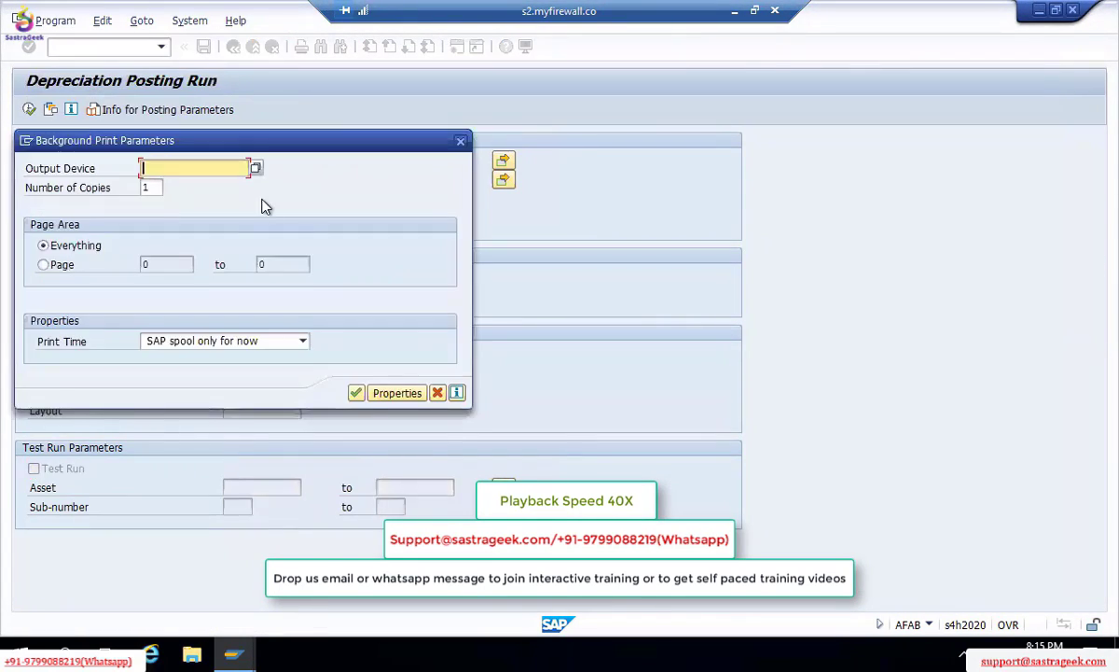
pyautogui.click(356, 392)
# Check the asset's posted depreciation values and depreciation parameters in Asset Explorer.
pyautogui.click(357, 239)
pyautogui.click(1081, 416)
pyautogui.click(528, 239)
pyautogui.click(358, 239)
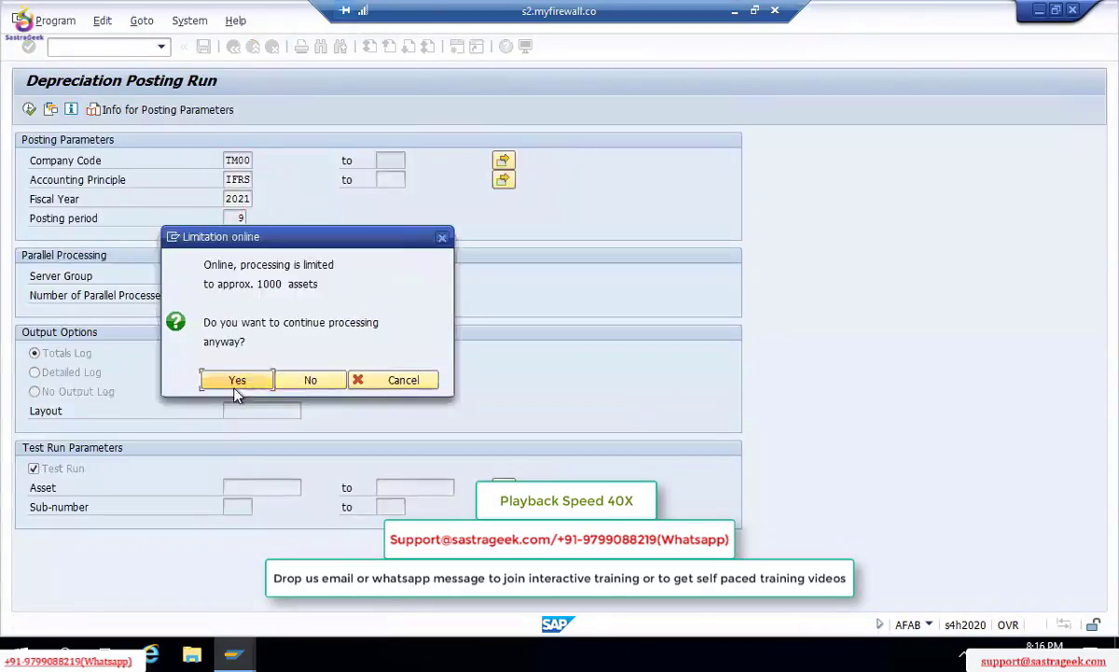
# Execute the depreciation test run for period 9 of 2021, and post that period as a background update run.
pyautogui.click(237, 379)
pyautogui.click(34, 468)
pyautogui.click(89, 85)
pyautogui.click(355, 392)
# Review the posted depreciation in Asset Explorer and display asset 3006.
pyautogui.click(29, 109)
pyautogui.click(358, 239)
pyautogui.click(341, 160)
pyautogui.write('3006')
pyautogui.press('Return')
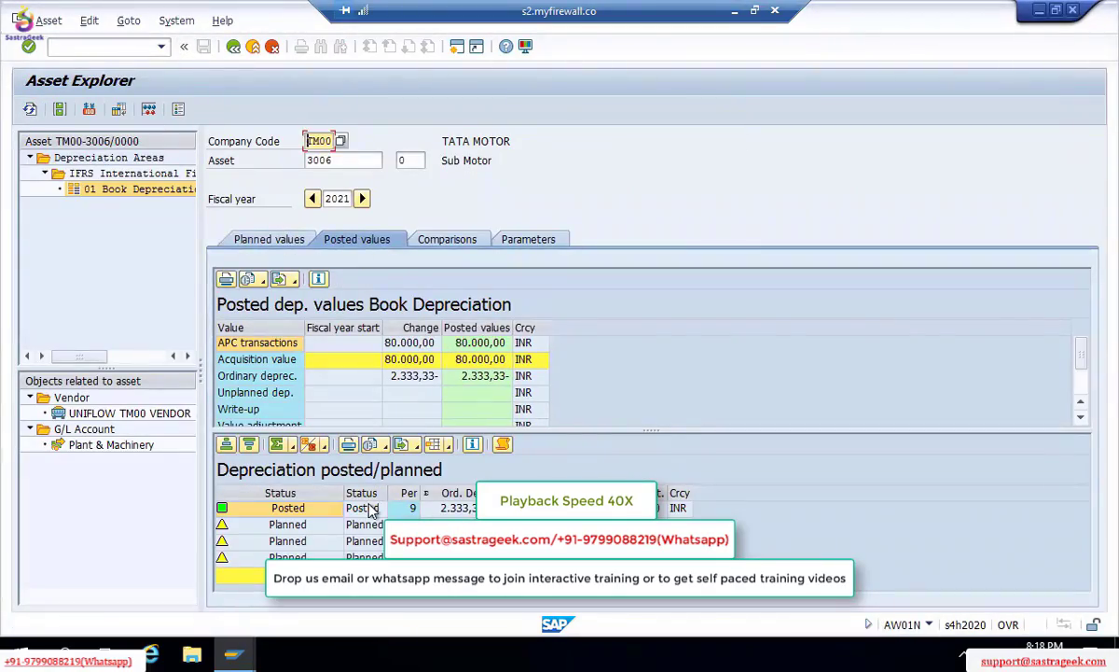
# Start customer invoice transaction F-92 in a new session and enter the customer's line item with an amount of 75000.
pyautogui.click(104, 47)
pyautogui.write('/of-92')
pyautogui.press('Return')
pyautogui.write('601')
pyautogui.press('Return')
pyautogui.write('75000')
# Add a posting key 50 item on the Sale of Asset account for the balancing amount and mark it as an asset retirement.
pyautogui.click(78, 468)
pyautogui.write('50300001')
pyautogui.press('Return')
pyautogui.write('*')
pyautogui.click(375, 450)
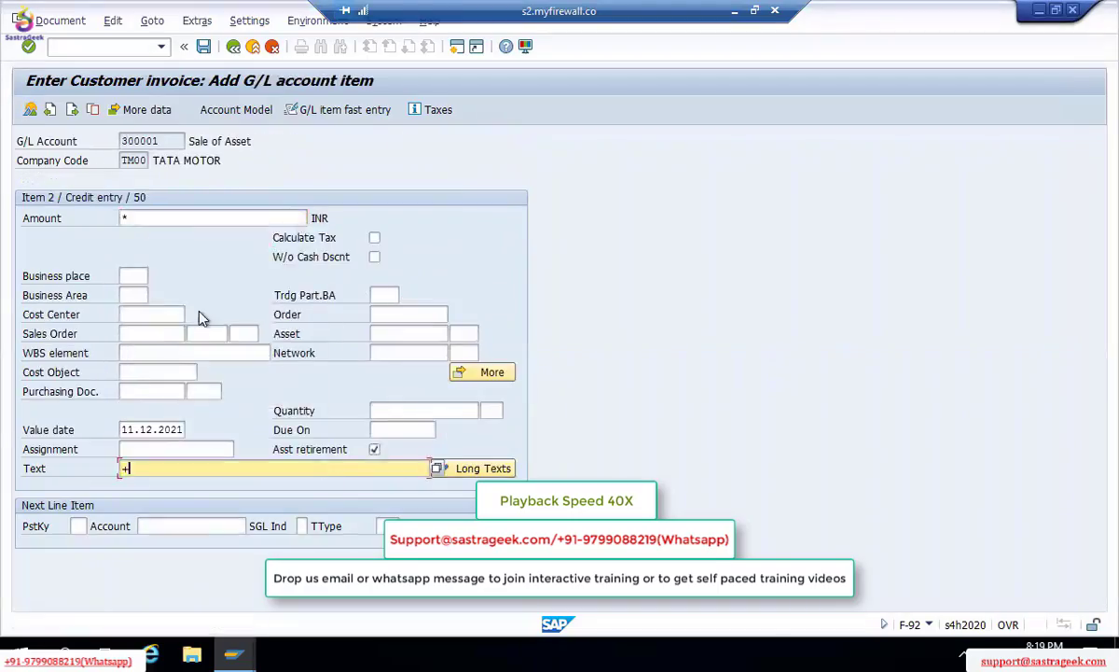
pyautogui.press('Return')
# Post the customer invoice with the retirement of asset 3006 and check the asset's posted values in Asset Explorer.
pyautogui.hotkey('alt', 'Tab')
pyautogui.hotkey('alt', 'Tab')
pyautogui.hotkey('alt', 'Tab')
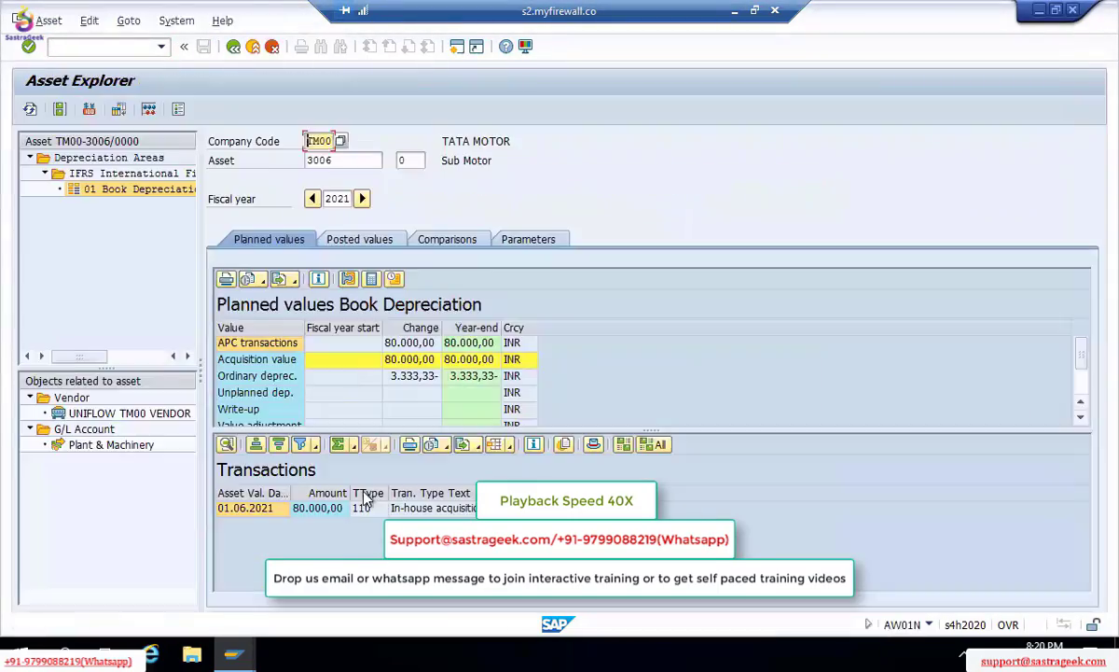
pyautogui.hotkey('alt', 'Tab')
pyautogui.press('F3')
pyautogui.hotkey('ctrl', 's')
pyautogui.hotkey('alt', 'Tab')
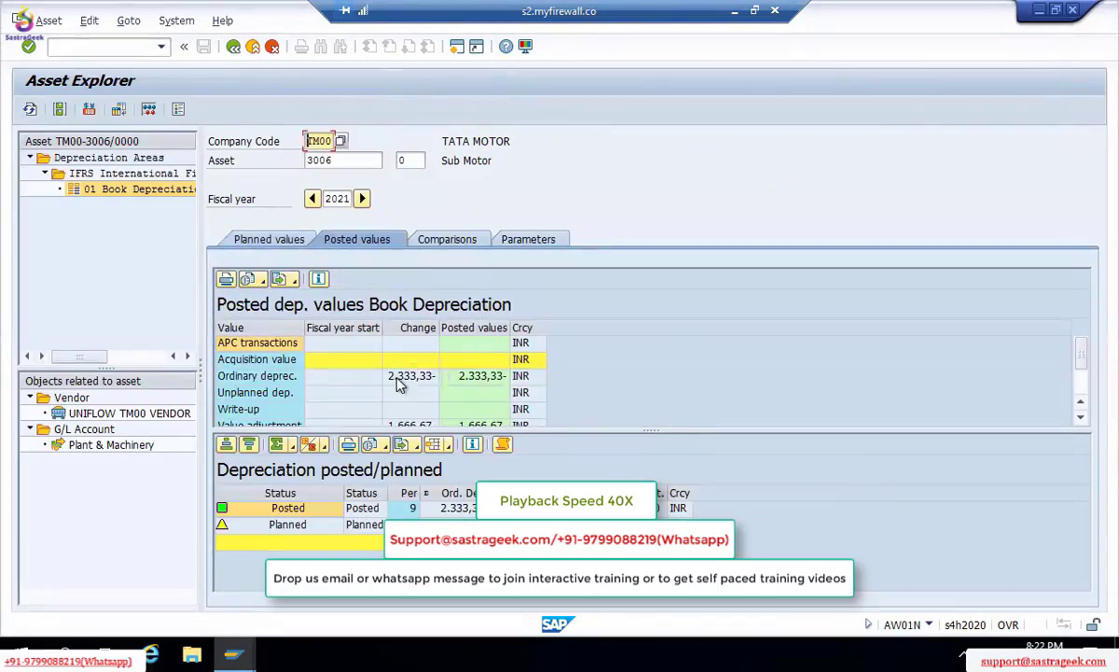
pyautogui.scroll(-1, 399, 387)
# Open Asset Retirement by Scrapping from the Fixed Assets postings and enter asset 3003 with document date 11.12.2021.
pyautogui.press('F3')
pyautogui.click(40, 267)
pyautogui.click(55, 283)
pyautogui.click(70, 361)
pyautogui.click(85, 377)
pyautogui.click(161, 160)
pyautogui.write('3003')
pyautogui.click(173, 352)
pyautogui.write('11.12.2021')
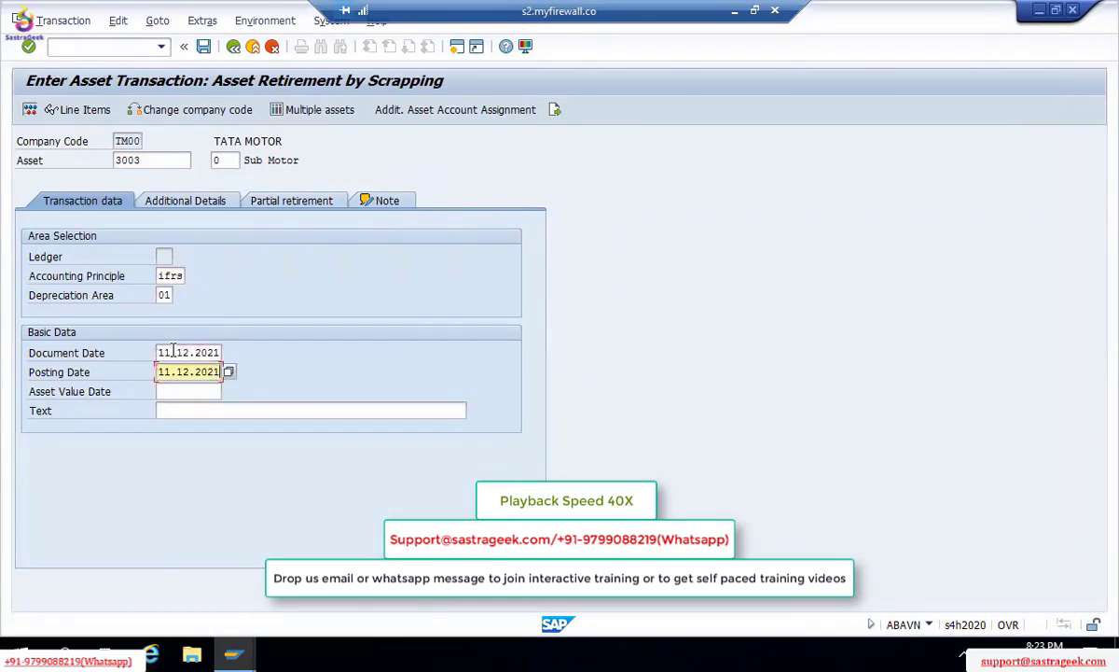
# Enter a partial retirement amount of 55.000,00, set the document date to 11.12.2021 and post the scrapping of asset 3003.
pyautogui.click(291, 201)
pyautogui.hotkey('alt', 'Tab')
pyautogui.click(182, 200)
pyautogui.click(291, 201)
pyautogui.click(240, 257)
pyautogui.write('55.000,00')
pyautogui.hotkey('ctrl', 's')
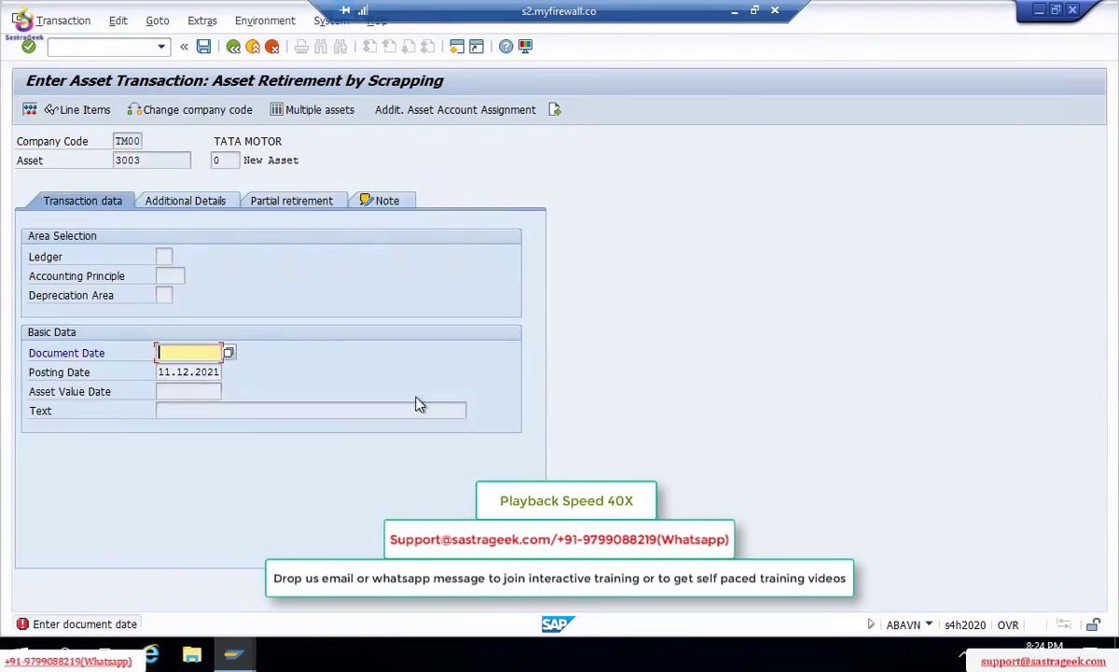
pyautogui.write('11.12.2021')
pyautogui.hotkey('ctrl', 's')
# Open Transfer within Company Code, set the document date to 11.12.2021 and choose a new target asset described as "transfer asset".
pyautogui.hotkey('alt', 'Tab')
pyautogui.doubleClick(338, 539)
pyautogui.doubleClick(161, 444)
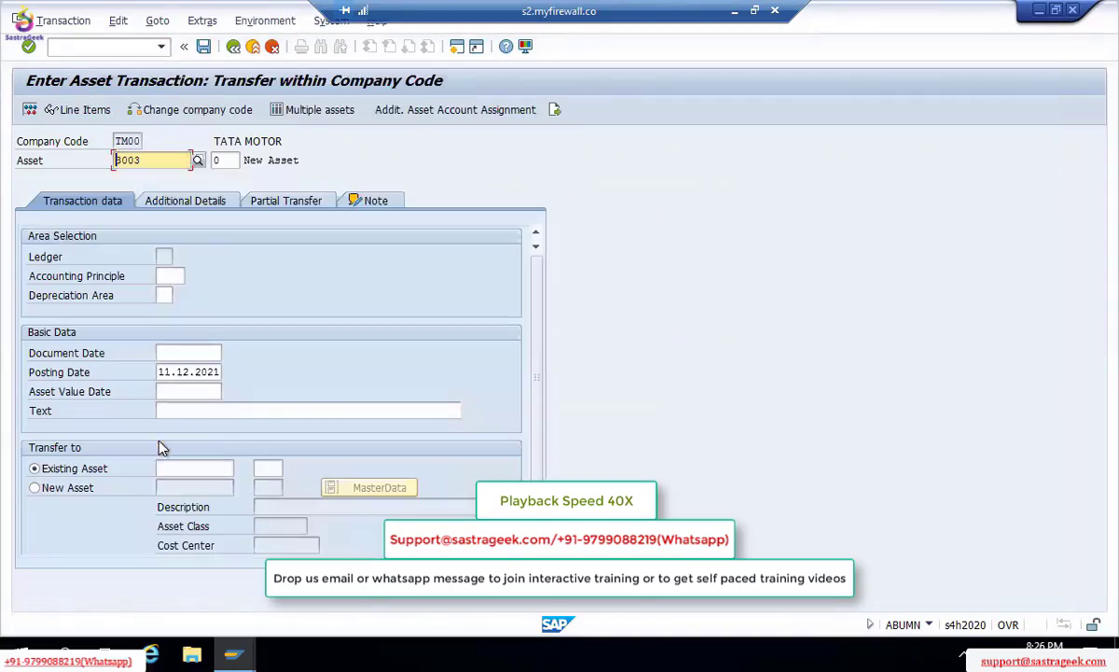
pyautogui.click(200, 161)
pyautogui.write('11.12.2021being asset tran')
pyautogui.click(35, 487)
pyautogui.write('transfer asset')
# Assign class TM00PLMA and depreciation key tm00 to the new asset, and post the transfer.
pyautogui.click(319, 527)
pyautogui.click(375, 487)
pyautogui.click(132, 515)
pyautogui.click(445, 205)
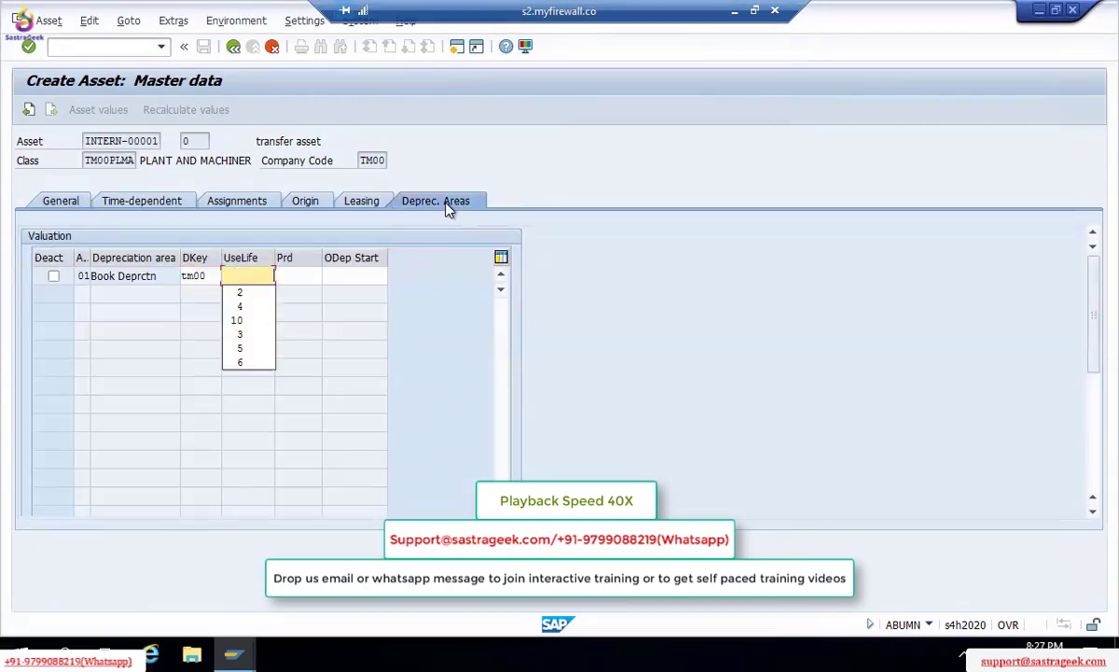
pyautogui.press('F3')
pyautogui.hotkey('ctrl', 's')
# Check the planned values of transferred asset 3007 in Asset Explorer.
pyautogui.hotkey('alt', 'Tab')
pyautogui.click(341, 161)
pyautogui.press('BackSpace')
pyautogui.write('7')
pyautogui.press('Return')
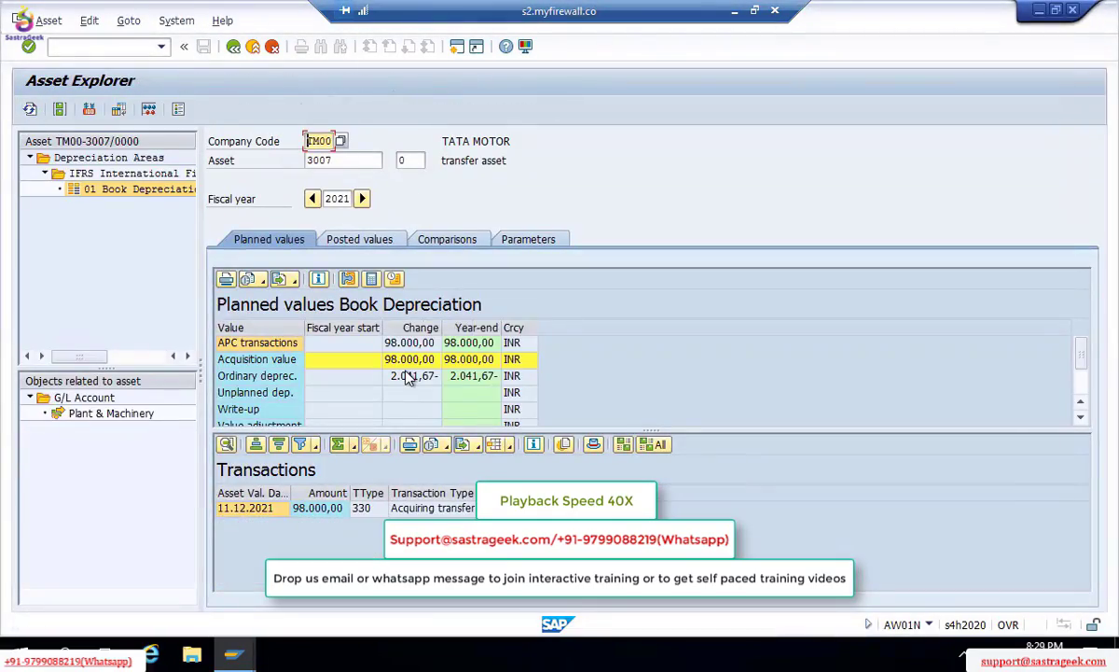
# Return to the SAP menu and open the periodic processing functions for fiscal year change under Fixed Assets.
pyautogui.hotkey('alt', 'Tab')
pyautogui.click(282, 526)
pyautogui.press('F3')
pyautogui.click(79, 378)
pyautogui.click(79, 408)
pyautogui.click(93, 440)
pyautogui.click(170, 362)
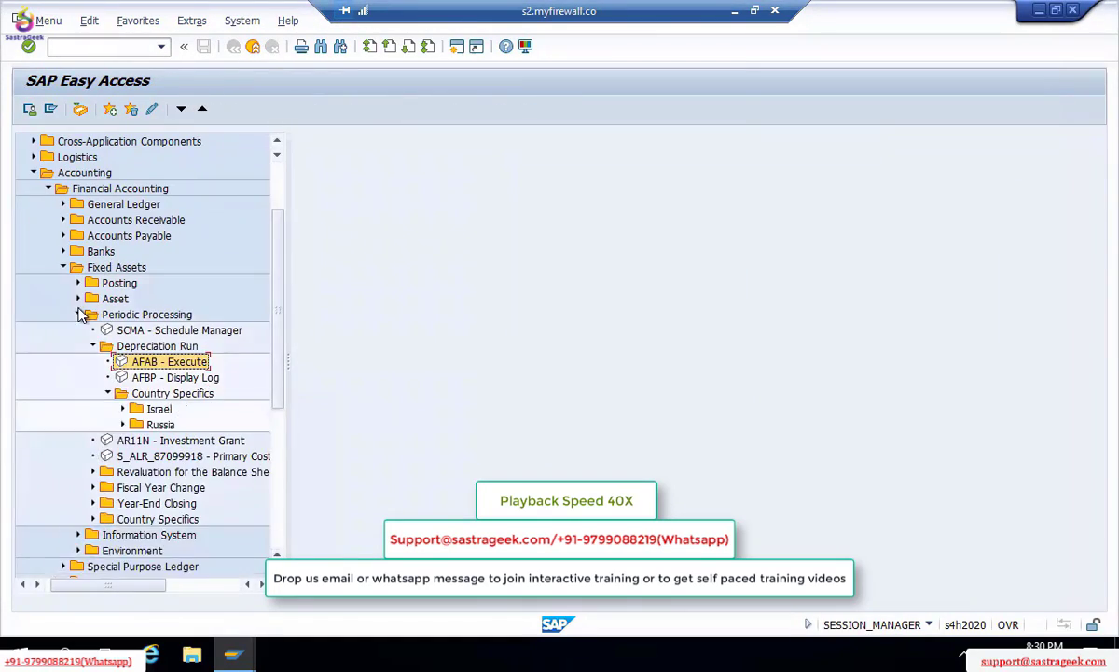
pyautogui.click(93, 488)
pyautogui.doubleClick(188, 488)
pyautogui.press('F3')
pyautogui.doubleClick(188, 442)
pyautogui.click(238, 198)
pyautogui.click(231, 160)
pyautogui.write('01')
pyautogui.click(237, 180)
pyautogui.write('tm00')
pyautogui.click(237, 199)
pyautogui.write('2021')
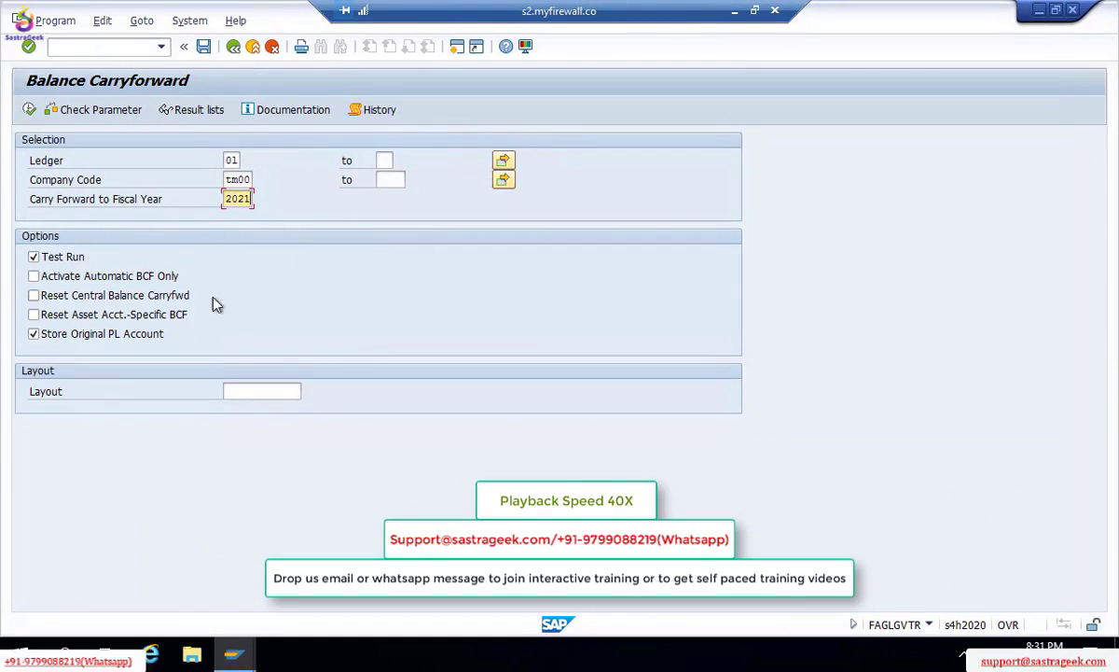
pyautogui.press('BackSpace')
pyautogui.write('0')
pyautogui.click(33, 257)
pyautogui.press('F3')
# Examine the legacy data transfer settings of company code TM00 in Asset Accounting.
pyautogui.doubleClick(158, 488)
pyautogui.click(373, 220)
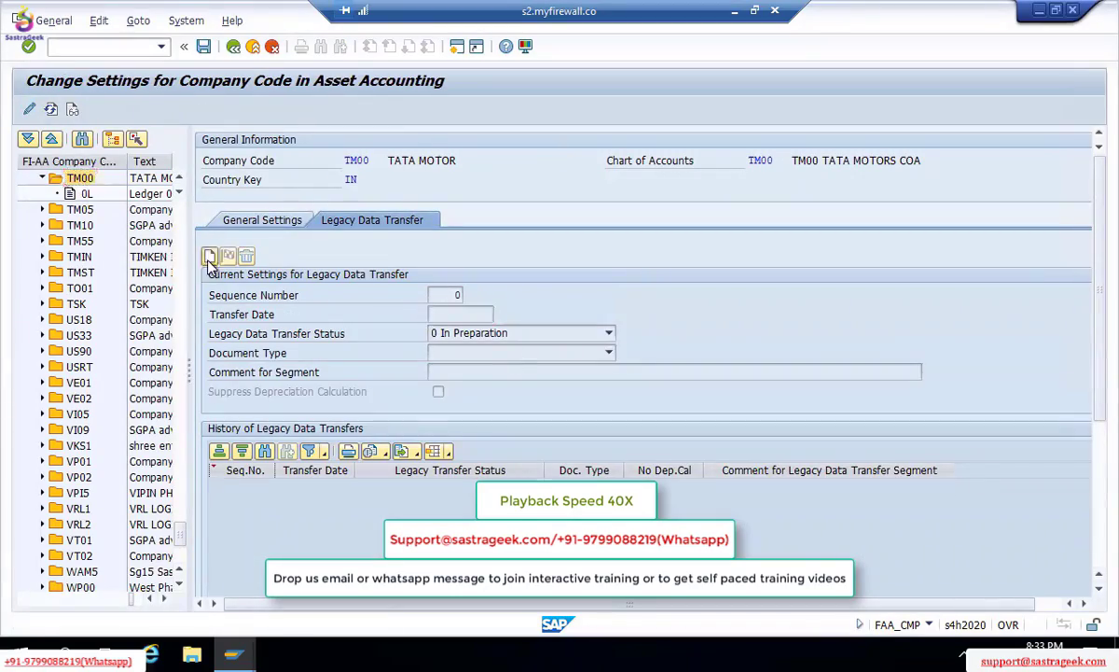
pyautogui.click(209, 256)
pyautogui.press('F3')
pyautogui.click(457, 401)
# Run the balance carryforward for ledger 0L and company code TM00 to fiscal year 2021.
pyautogui.doubleClick(190, 442)
pyautogui.click(237, 199)
pyautogui.write('20210LTM00')
pyautogui.click(29, 110)
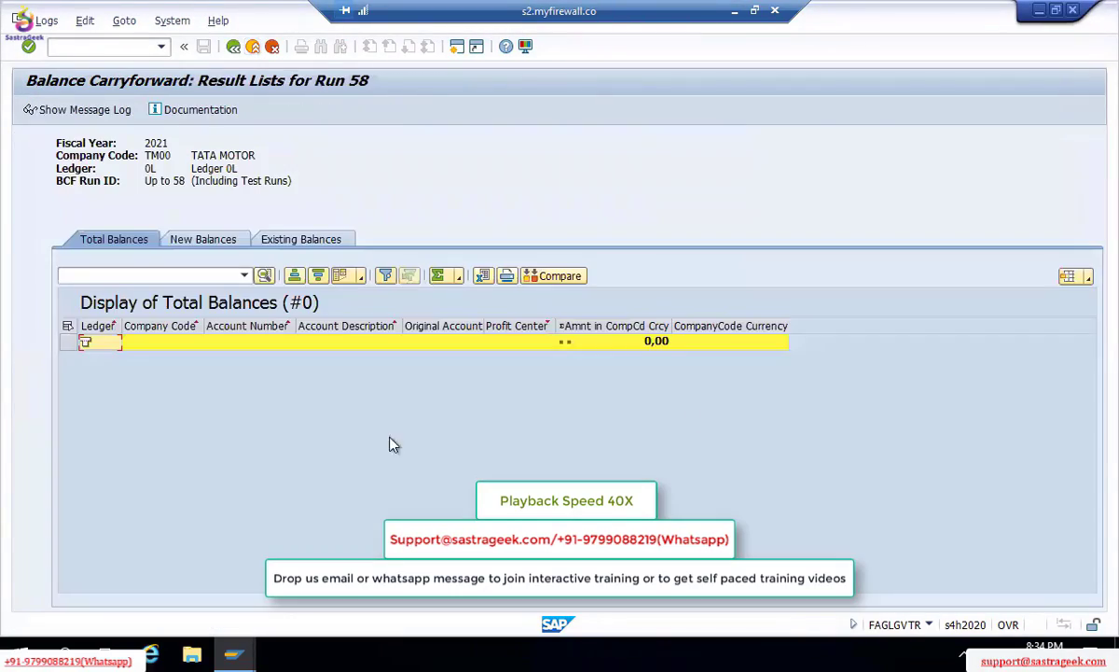
pyautogui.click(233, 46)
pyautogui.click(233, 47)
# Run the Customer Balances in Local Currency report from the Accounts Receivable information system.
pyautogui.click(70, 220)
pyautogui.click(84, 346)
pyautogui.click(55, 376)
pyautogui.doubleClick(177, 407)
pyautogui.click(29, 110)
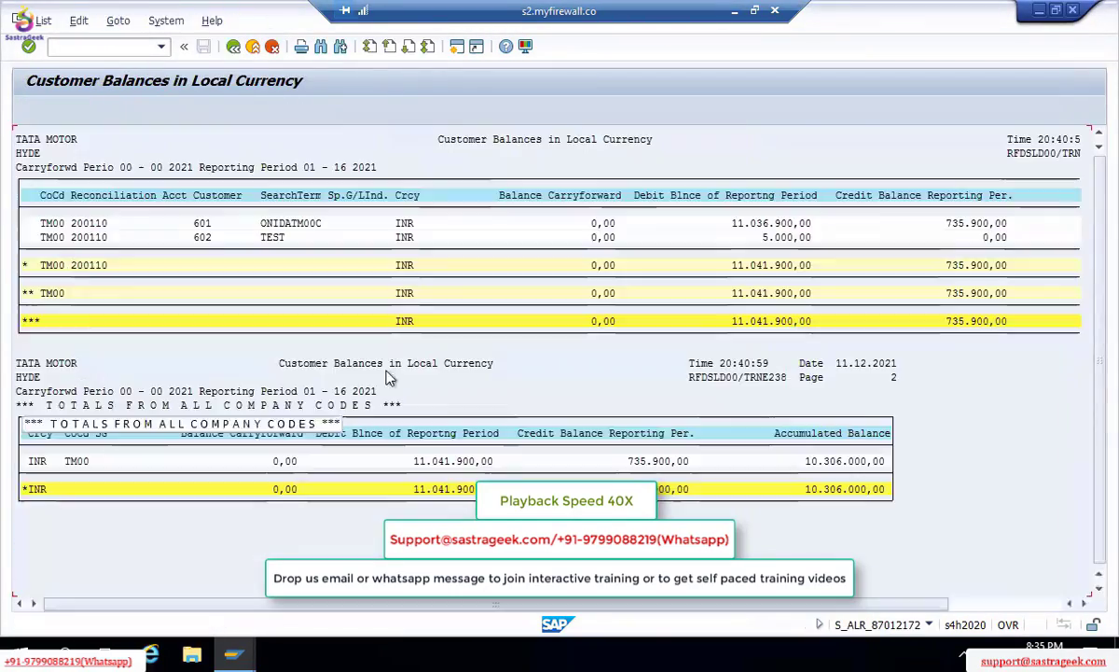
pyautogui.click(233, 46)
# Run a report from the Accounts Payable information system and return to the menu.
pyautogui.click(85, 346)
pyautogui.click(70, 377)
pyautogui.click(85, 503)
pyautogui.doubleClick(187, 522)
pyautogui.click(29, 110)
pyautogui.click(234, 47)
# Open the Fixed Assets information system with the reports on asset accounting.
pyautogui.click(70, 315)
pyautogui.click(70, 346)
pyautogui.click(85, 409)
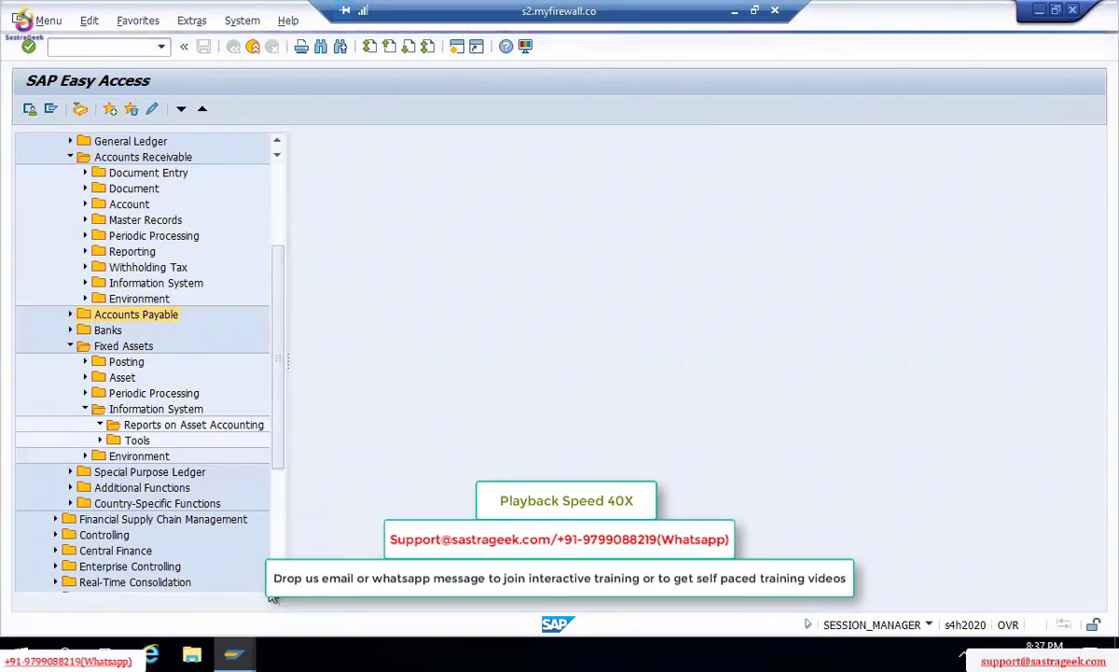
pyautogui.click(735, 12)
pyautogui.write('12.12.2021')
pyautogui.press('Return')
pyautogui.write('PRIM')
# Run the Asset Balances by Asset Class report for company code TM00 and class TM00PLMA with report date 31.03.2022.
pyautogui.click(114, 456)
pyautogui.click(130, 472)
pyautogui.doubleClick(210, 520)
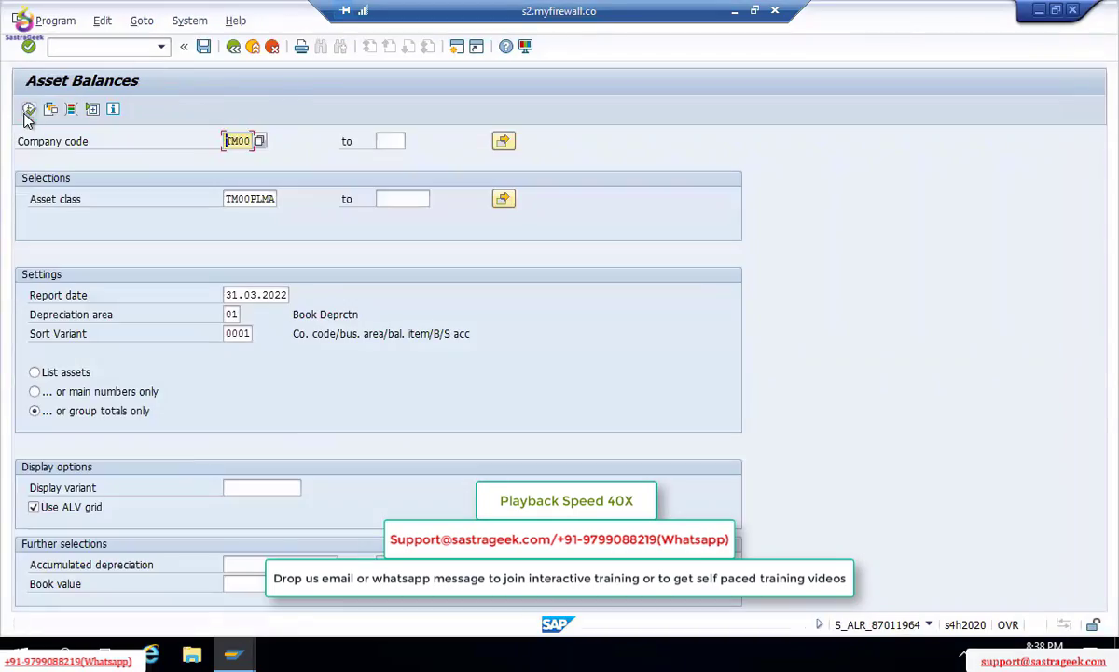
pyautogui.click(29, 110)
pyautogui.click(233, 46)
pyautogui.moveTo(288, 294); pyautogui.dragTo(225, 294)
pyautogui.press('Delete')
pyautogui.click(233, 47)
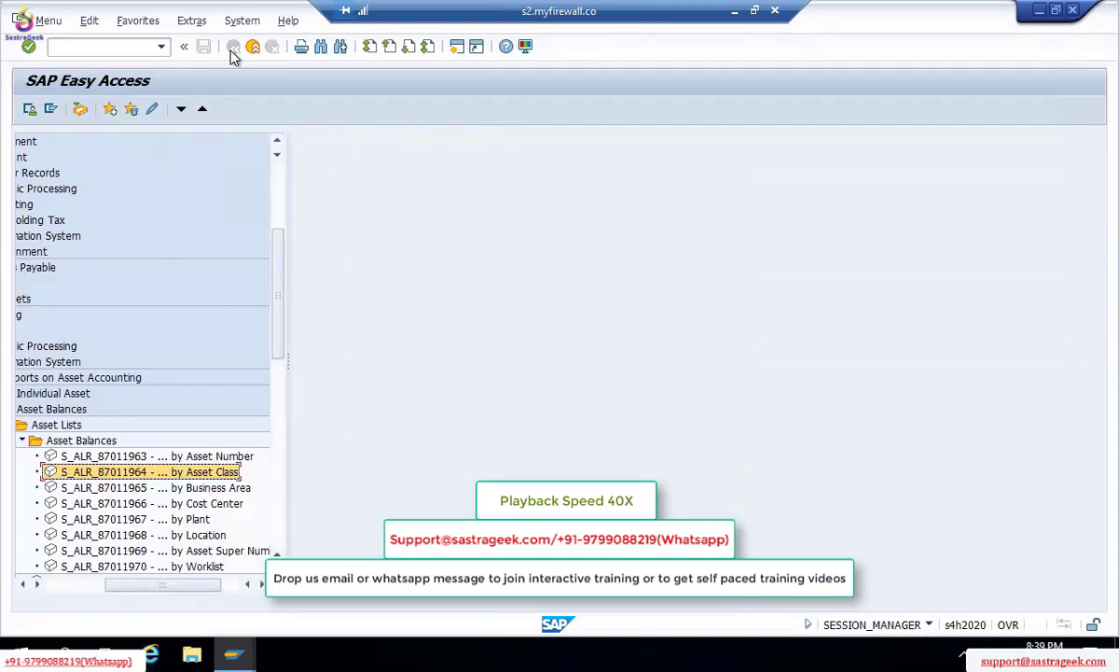
pyautogui.doubleClick(177, 472)
pyautogui.click(256, 294)
pyautogui.click(233, 46)
# Rerun the Asset Balances report as of 31.03.2022 and inspect the details of the plant and machinery line.
pyautogui.doubleClick(177, 472)
pyautogui.click(260, 295)
pyautogui.click(29, 109)
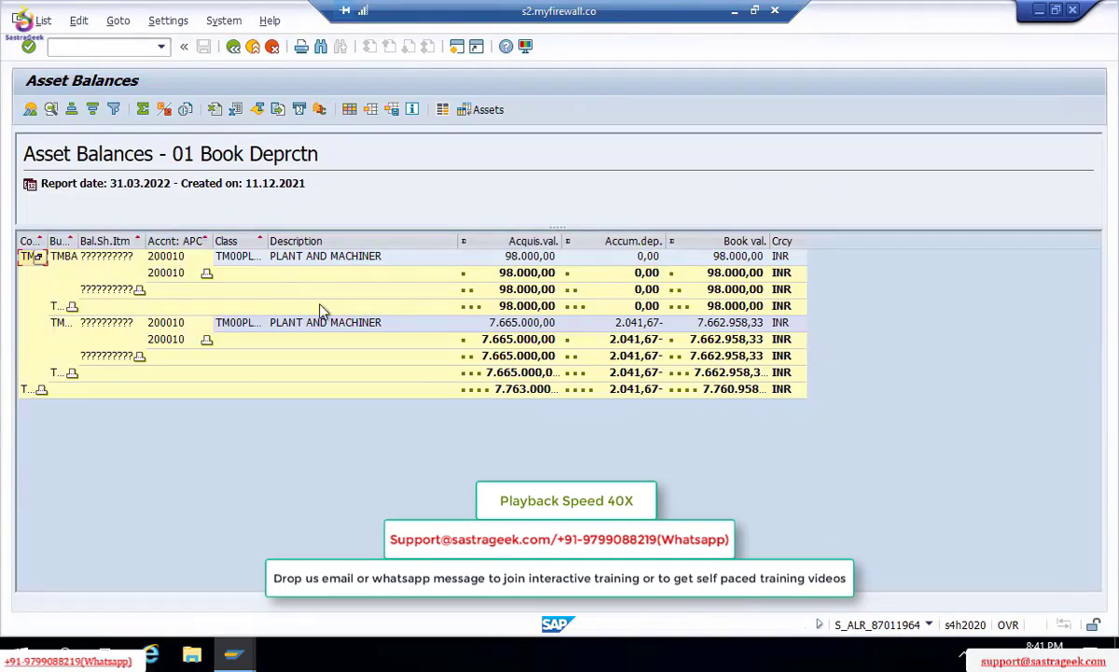
pyautogui.doubleClick(317, 260)
pyautogui.click(233, 47)
pyautogui.click(735, 11)
pyautogui.moveTo(88, 505); pyautogui.dragTo(89, 535)
pyautogui.click(573, 654)
pyautogui.click(55, 283)
pyautogui.click(55, 314)
pyautogui.click(55, 314)
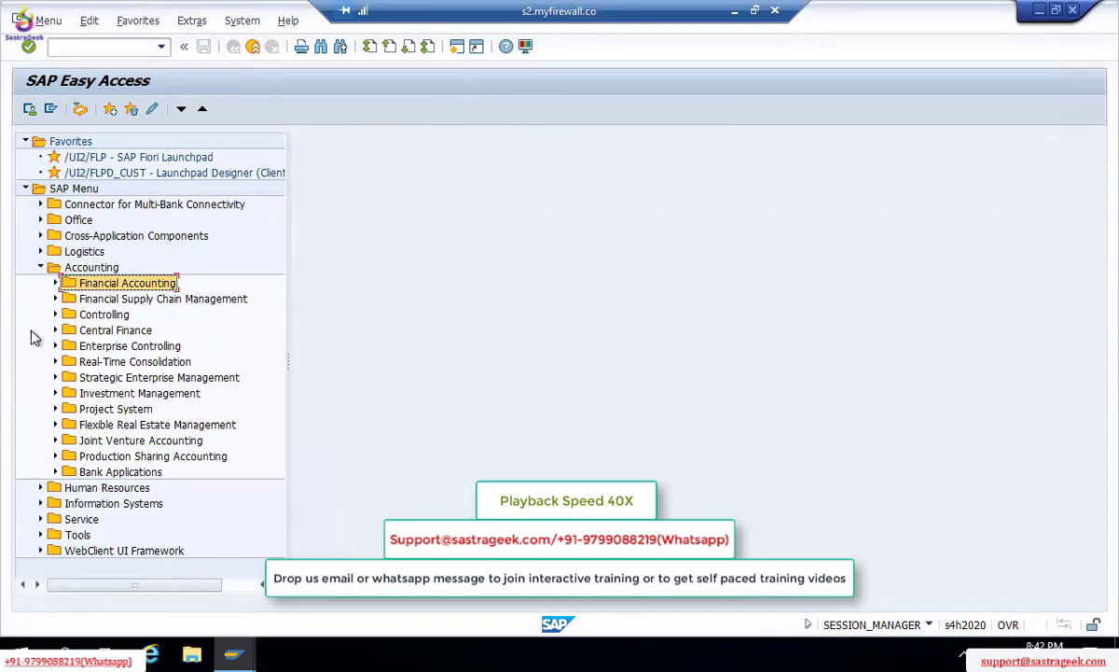
# Open transaction OKKP and display the company code assignment of controlling area TM00.
pyautogui.write('/nokkp')
pyautogui.press('Return')
pyautogui.doubleClick(116, 187)
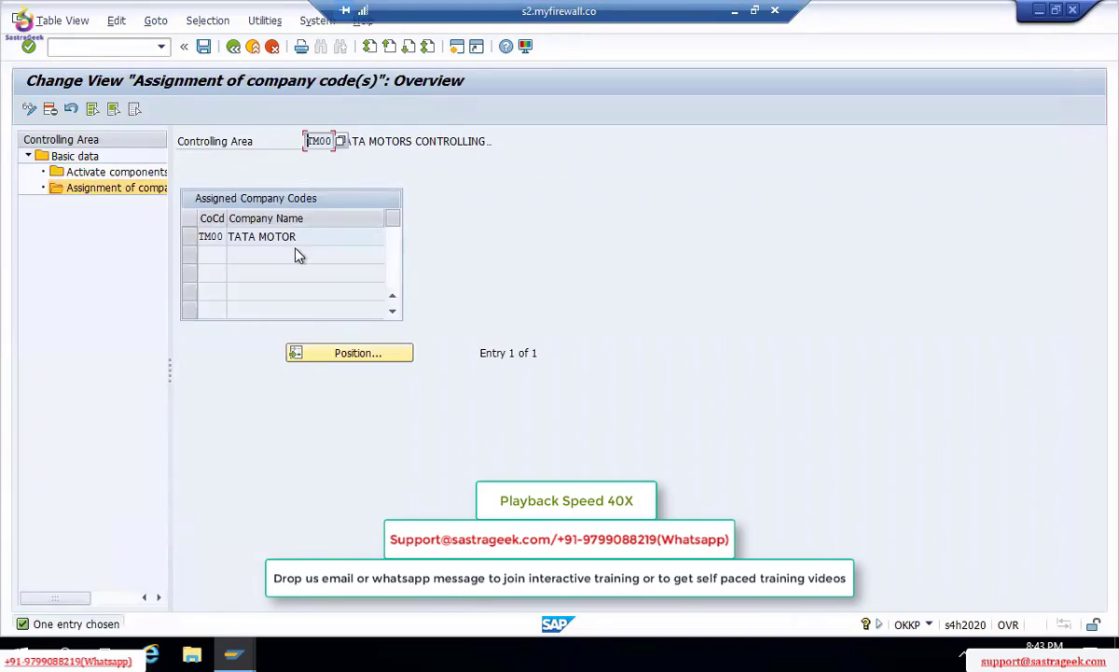
# Review the activated components and the company code assignment of controlling area TM00 in transaction OKKP.
pyautogui.doubleClick(117, 172)
pyautogui.click(102, 47)
pyautogui.write('/nokkp')
pyautogui.press('Return')
pyautogui.doubleClick(117, 188)
# Open transaction KANK and display the CO document number range groups for controlling area TM00.
pyautogui.click(102, 47)
pyautogui.write('/nkank')
pyautogui.press('Return')
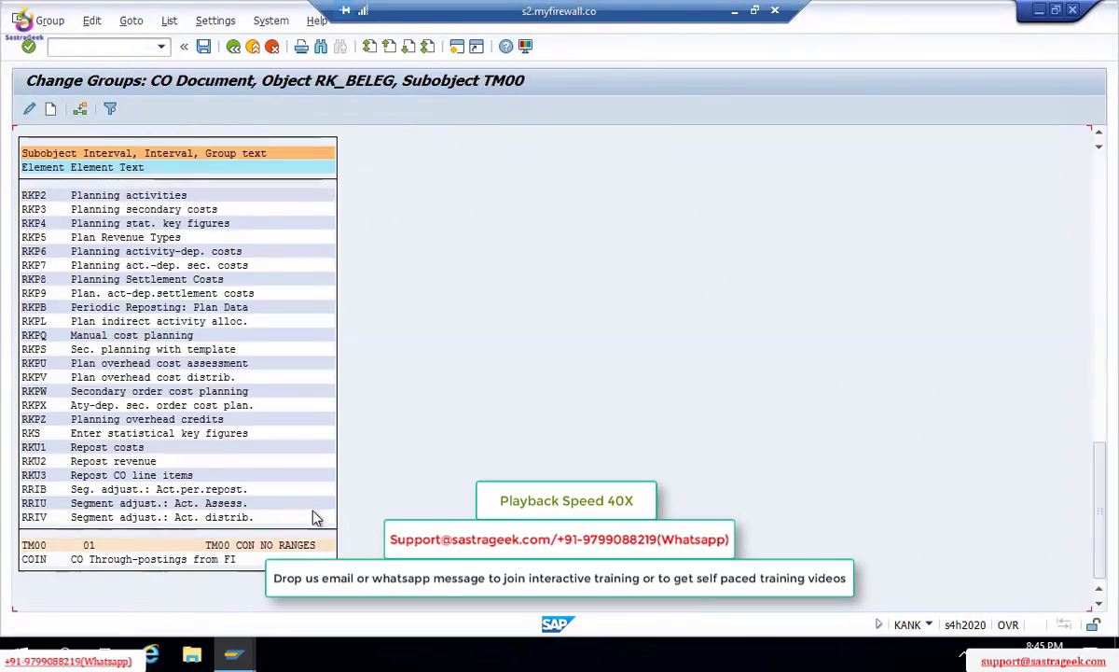
# Return to the SAP Easy Access menu and expand the Financial Accounting folder under Accounting.
pyautogui.click(103, 47)
pyautogui.write('/n')
pyautogui.press('Return')
pyautogui.click(55, 188)
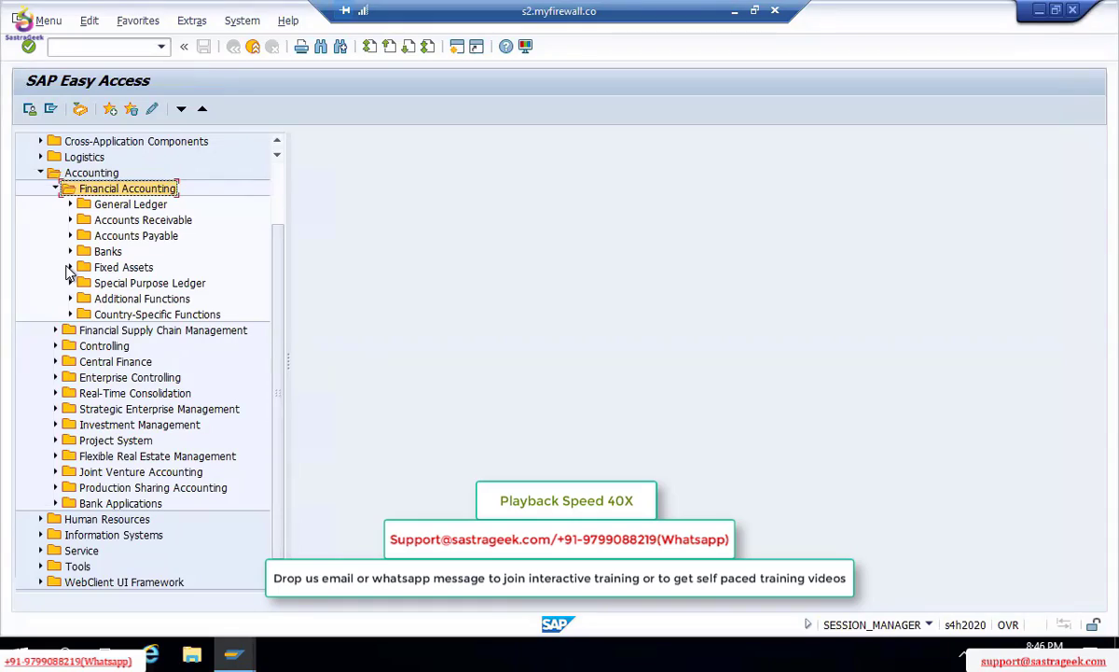
# Open transactions OX15 and OBY6 in new sessions and display the company code global data of SGPA.
pyautogui.click(103, 47)
pyautogui.write('/oox15')
pyautogui.press('Return')
pyautogui.click(102, 47)
pyautogui.write('/OOBY6')
pyautogui.press('Return')
# Open transaction FBL5N in a new session and the vendor line item report FBL1N.
pyautogui.click(103, 46)
pyautogui.write('/ofbl5n')
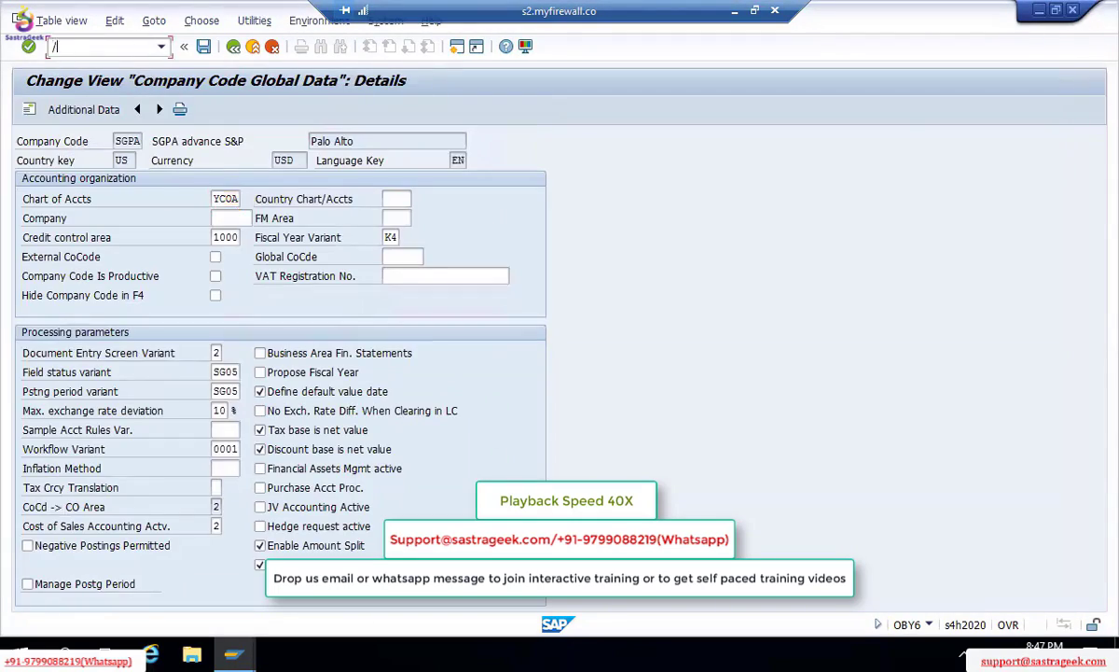
pyautogui.click(103, 47)
pyautogui.write('/nfbl1n')
pyautogui.press('Return')
pyautogui.click(63, 490)
pyautogui.click(29, 109)
# Open transaction FB50 for entering a G/L account document.
pyautogui.click(103, 47)
pyautogui.write('/nfb50')
pyautogui.press('Return')
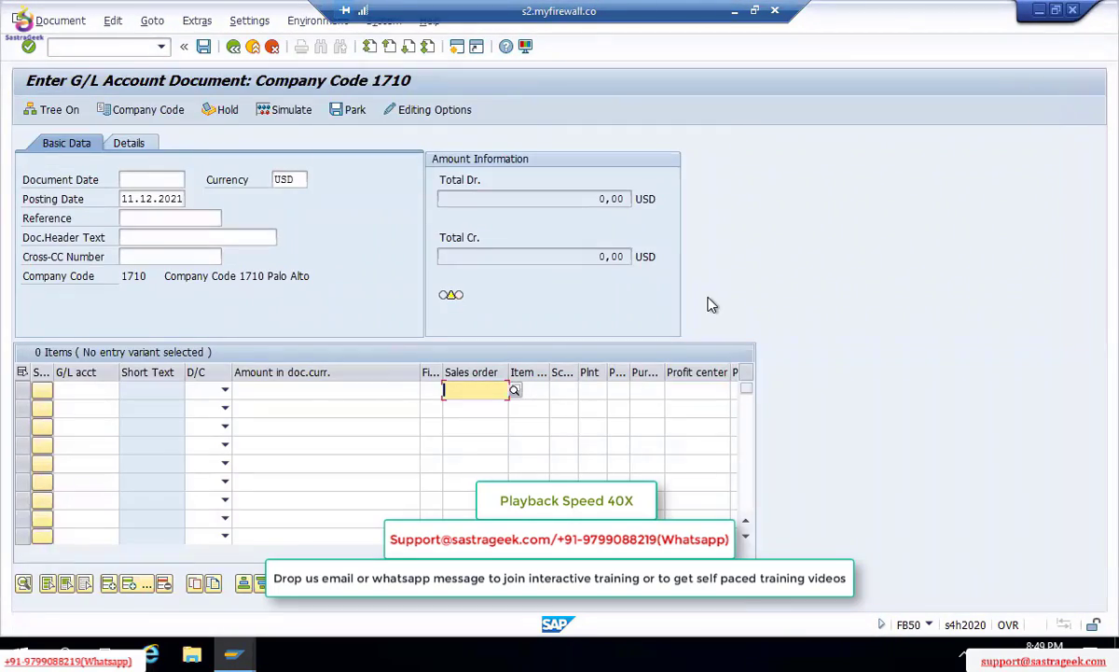